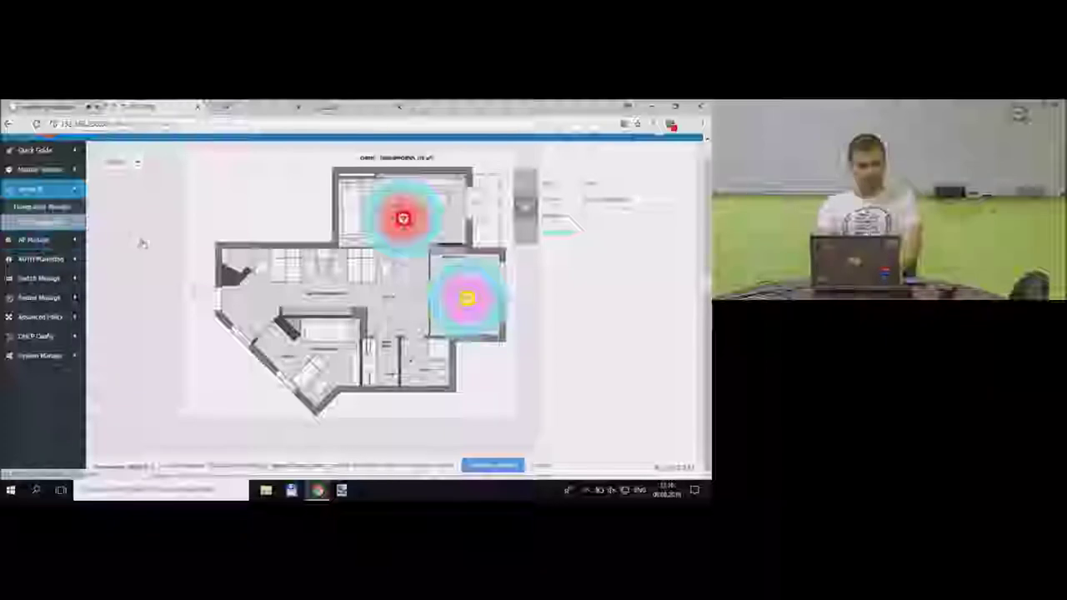
Open the AP management function switch page and examine its settings.
left_click(71, 240)
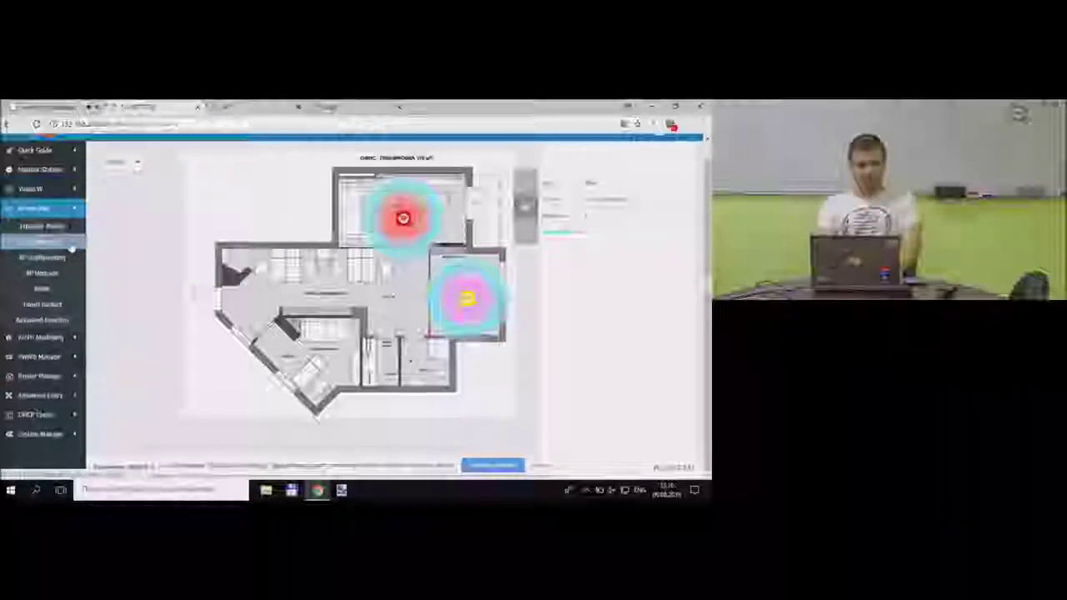
left_click(53, 231)
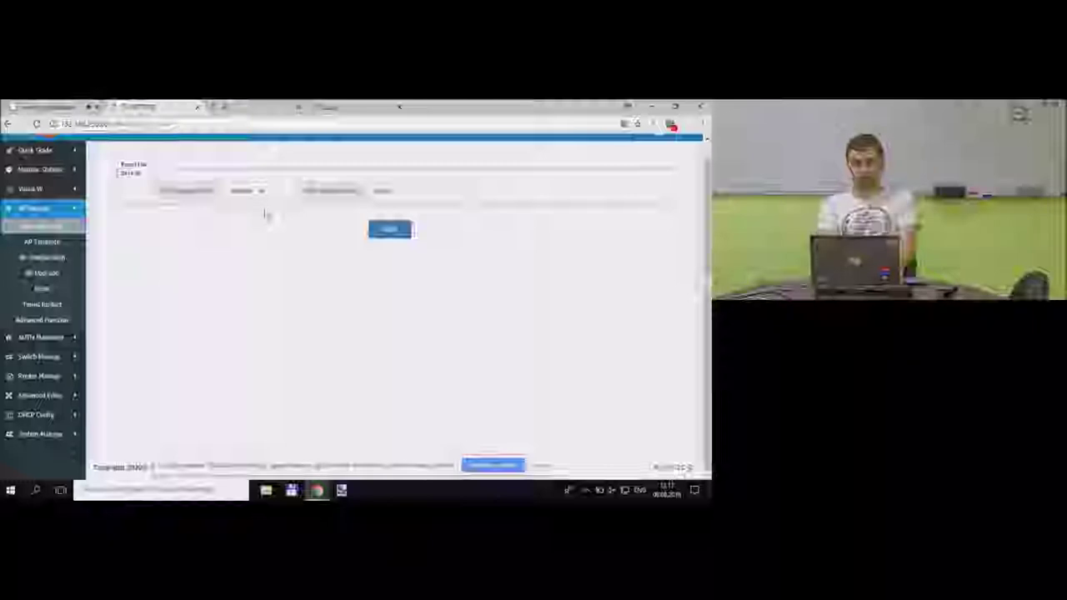
left_click(412, 195)
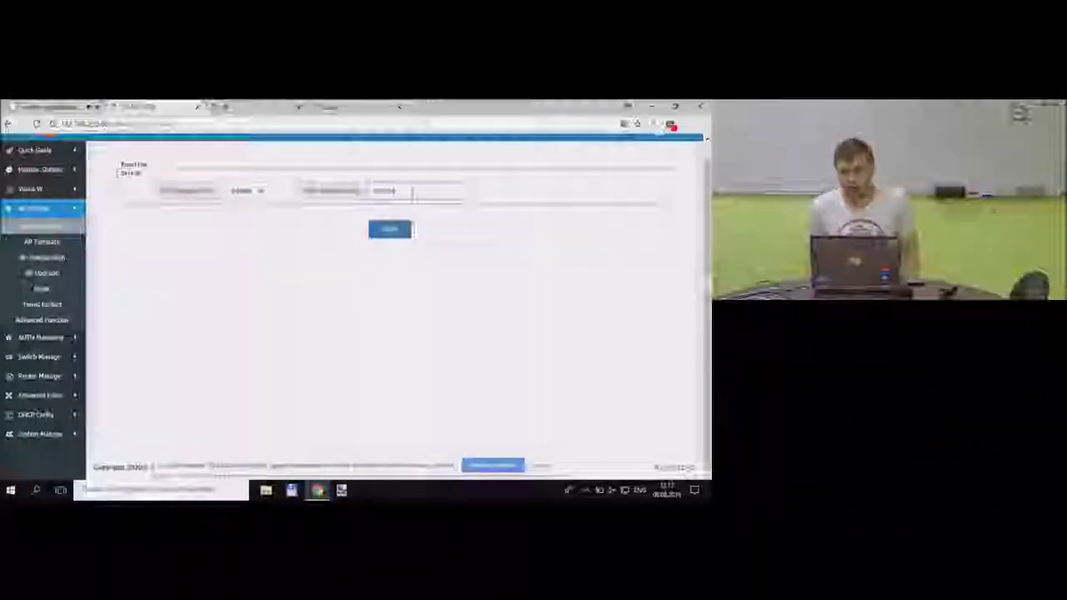
key("Tab")
left_click(412, 194)
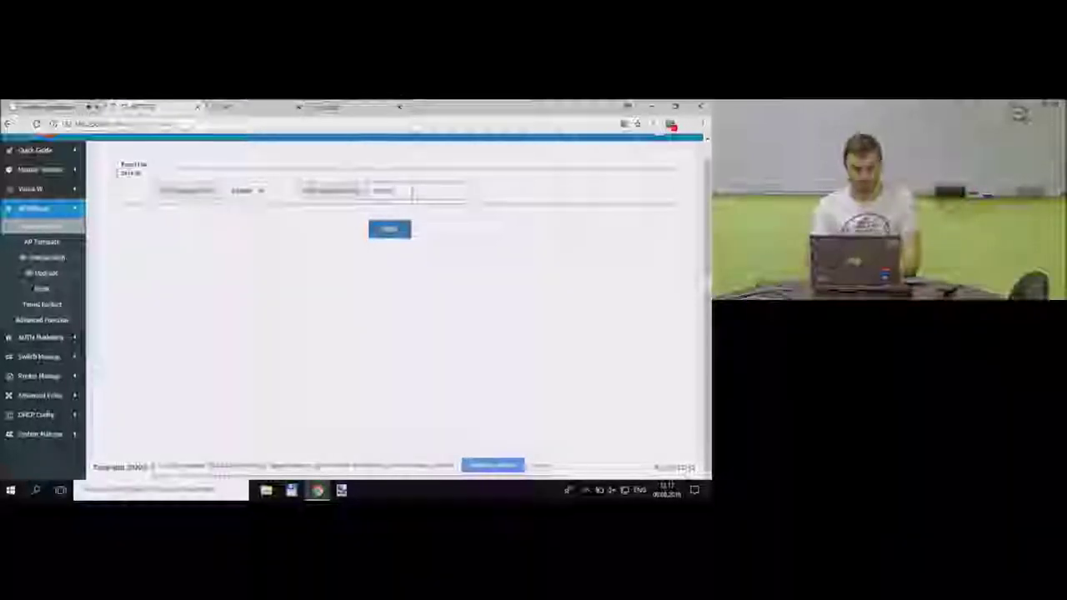
left_click_drag(412, 191, 367, 191)
key("BackSpace")
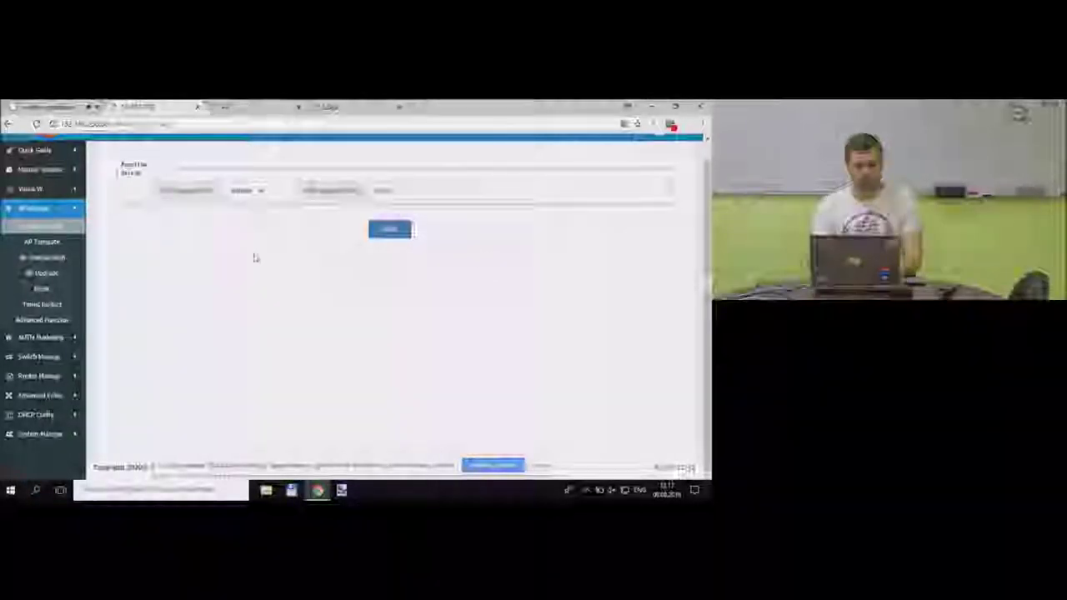
Open the existing AP template for editing.
left_click(64, 242)
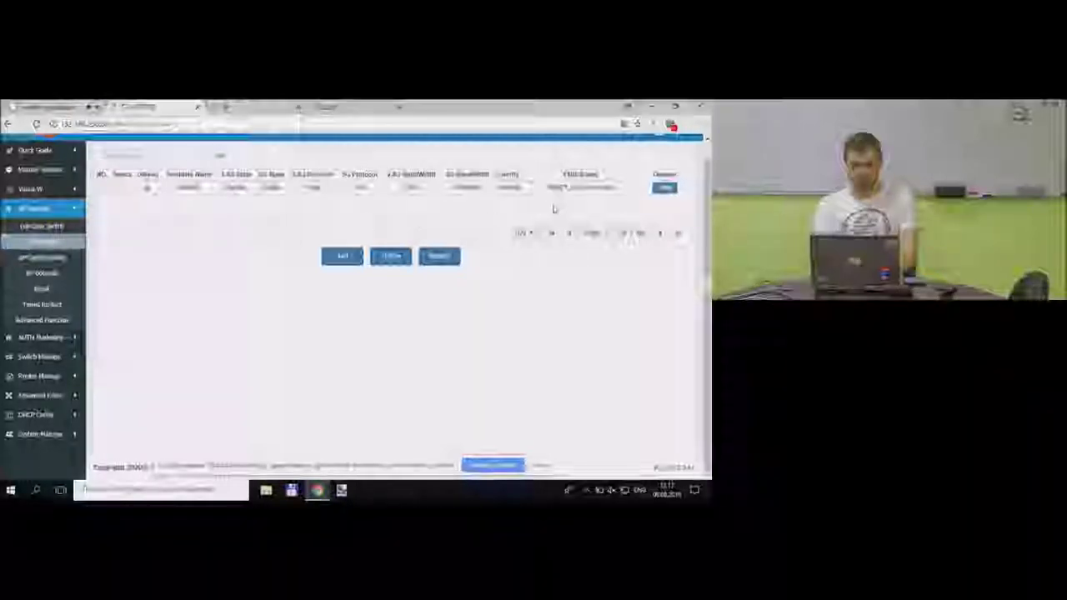
left_click(666, 189)
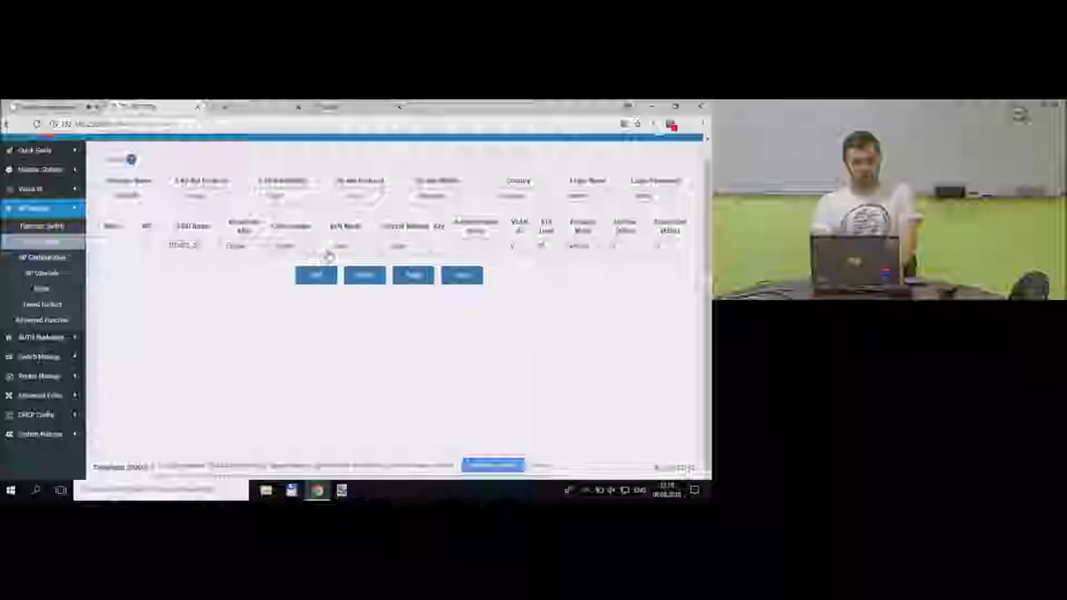
Try an encrypted mode for the template's SSID, view its encryption methods, and restore the original mode.
left_click(369, 248)
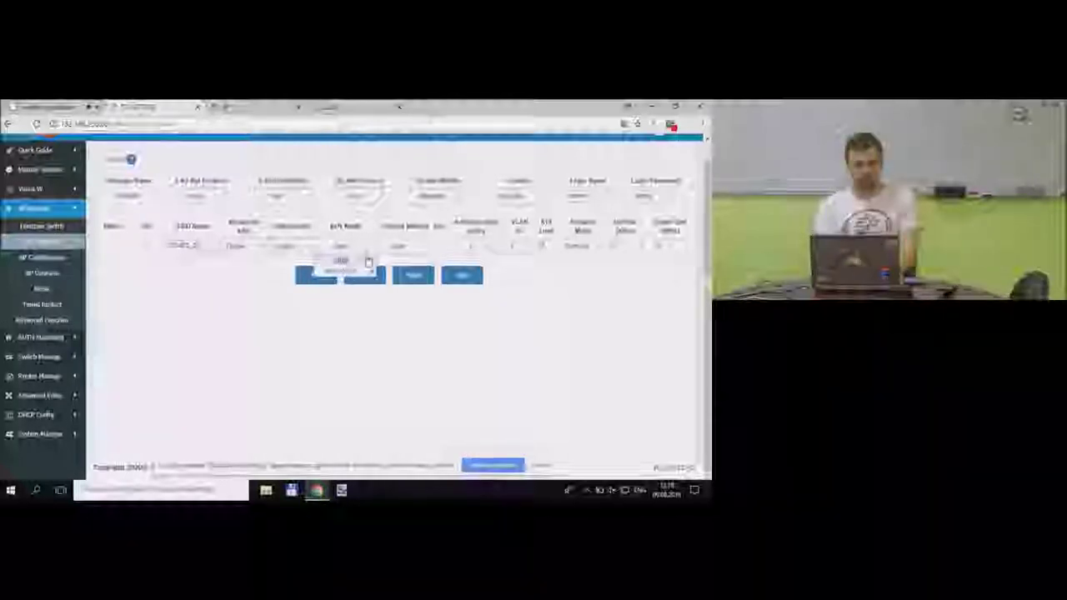
left_click(355, 269)
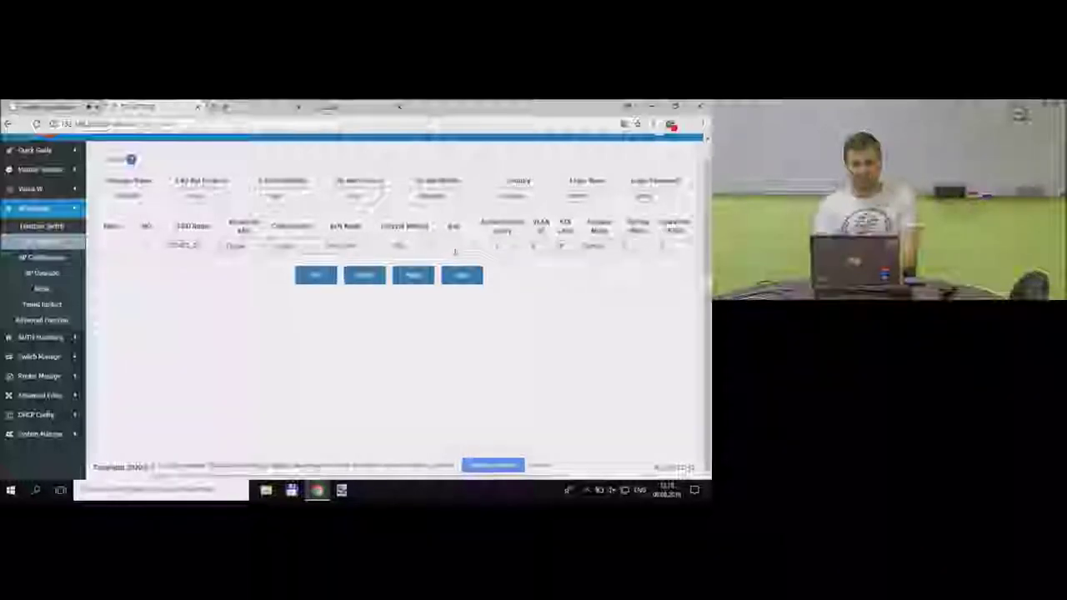
left_click(417, 246)
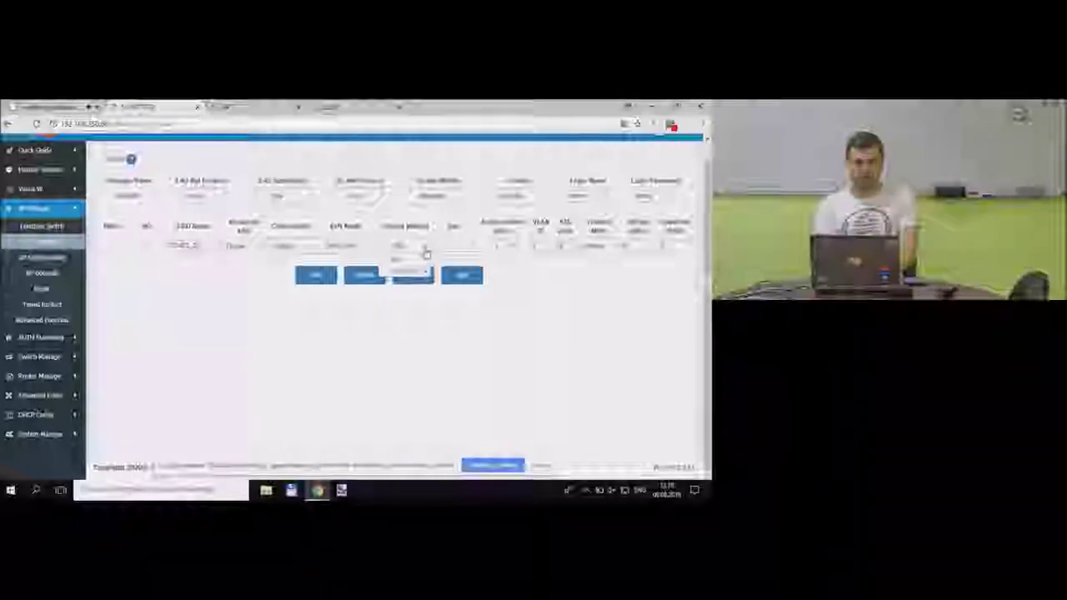
left_click(425, 252)
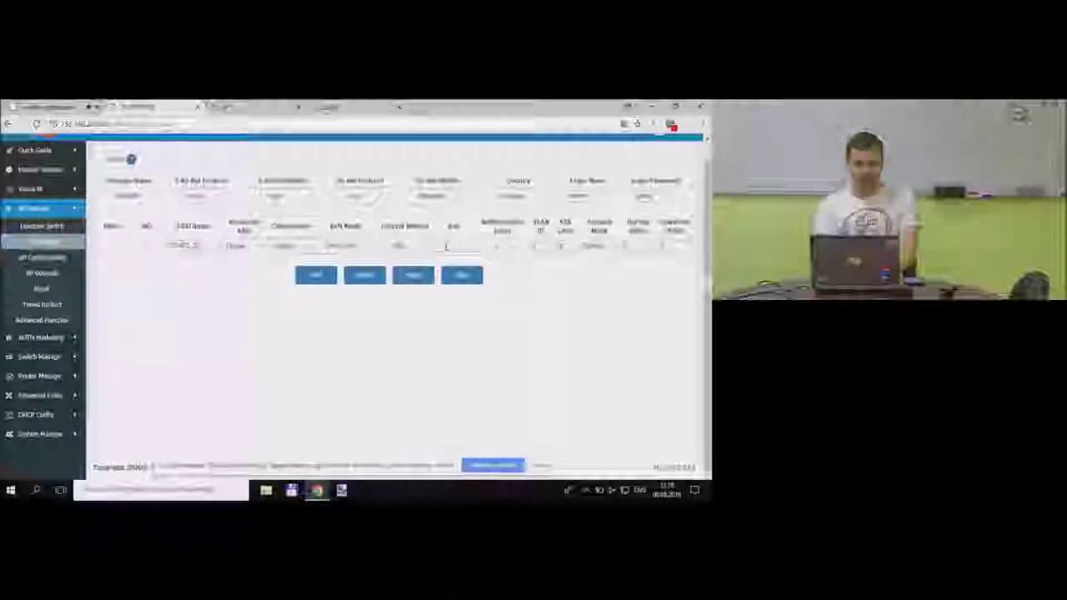
left_click(371, 246)
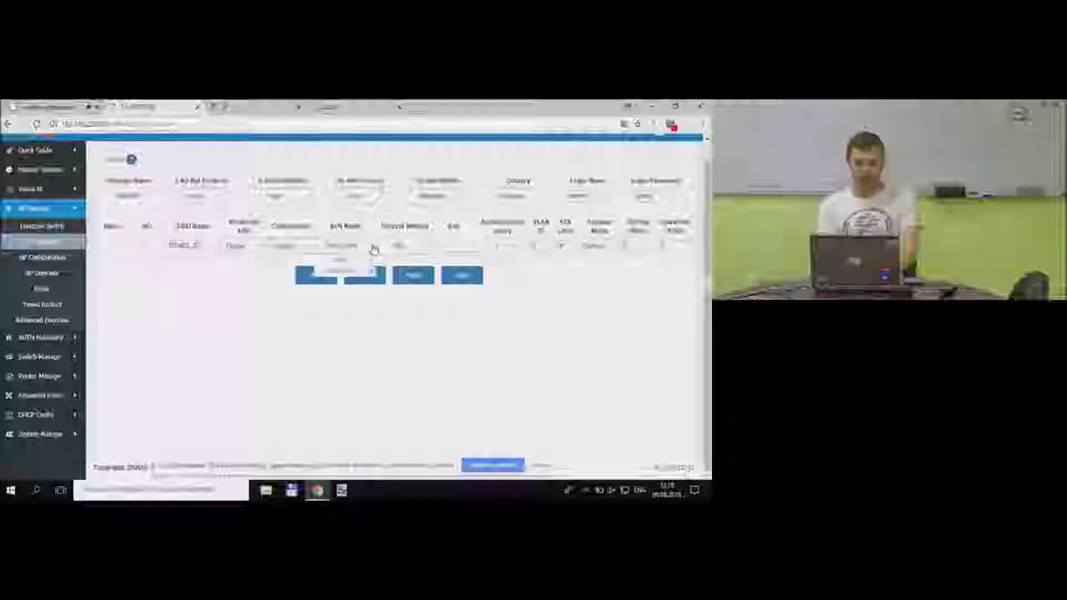
left_click(348, 265)
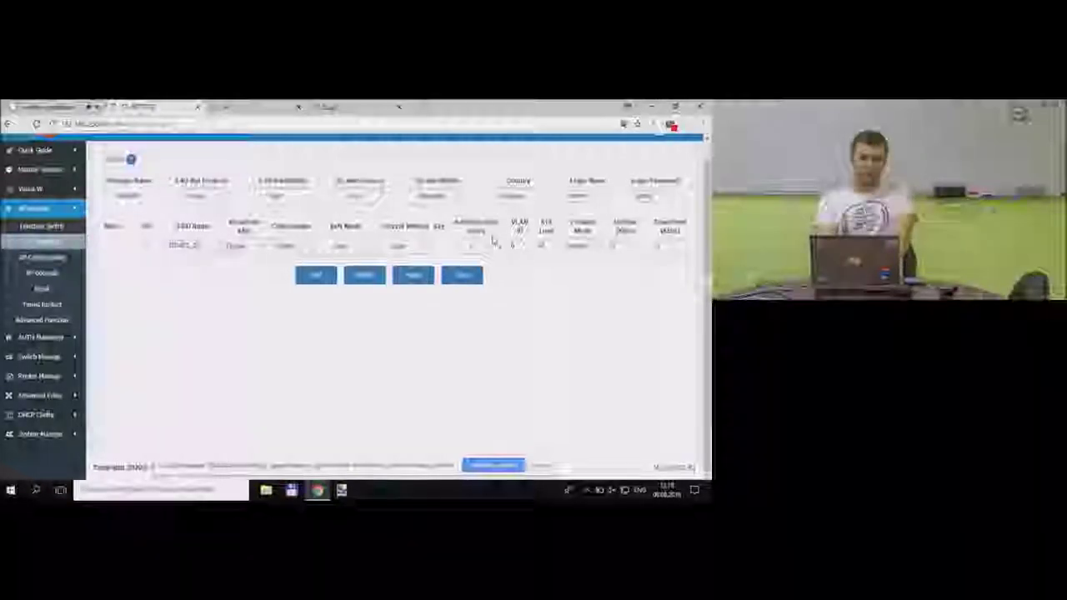
Review the authentication and VLAN ID settings of the template's SSID and change its forward mode.
double_click(476, 225)
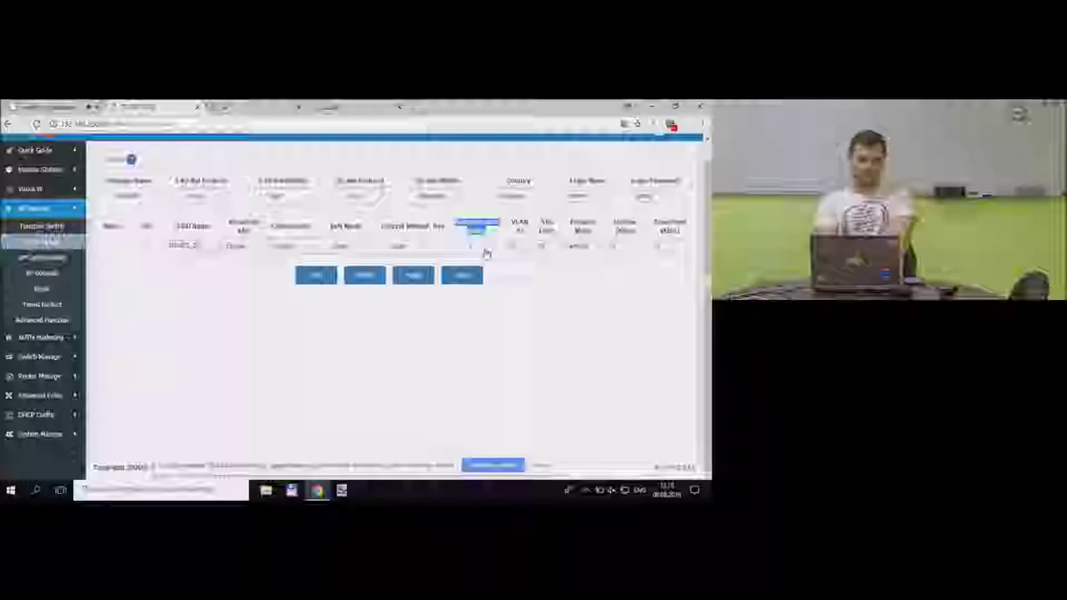
left_click(485, 252)
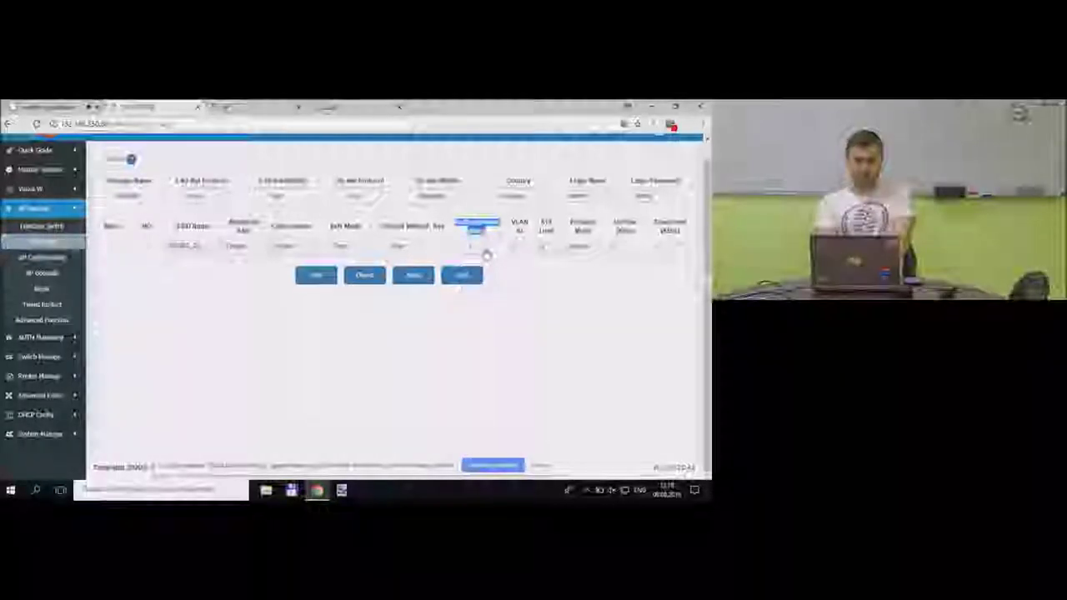
left_click(524, 245)
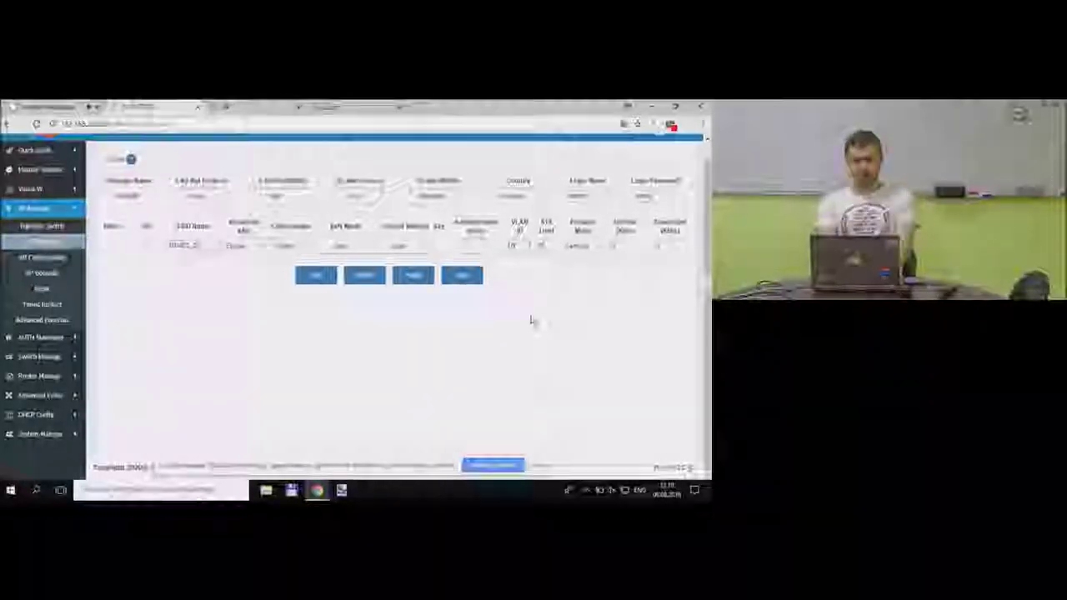
left_click(583, 246)
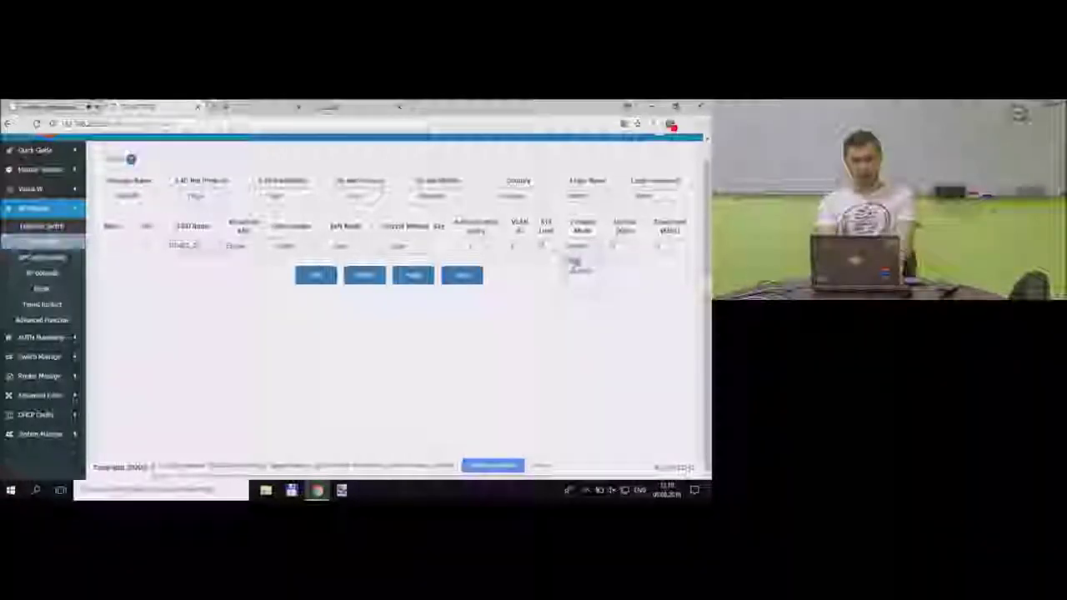
left_click(580, 273)
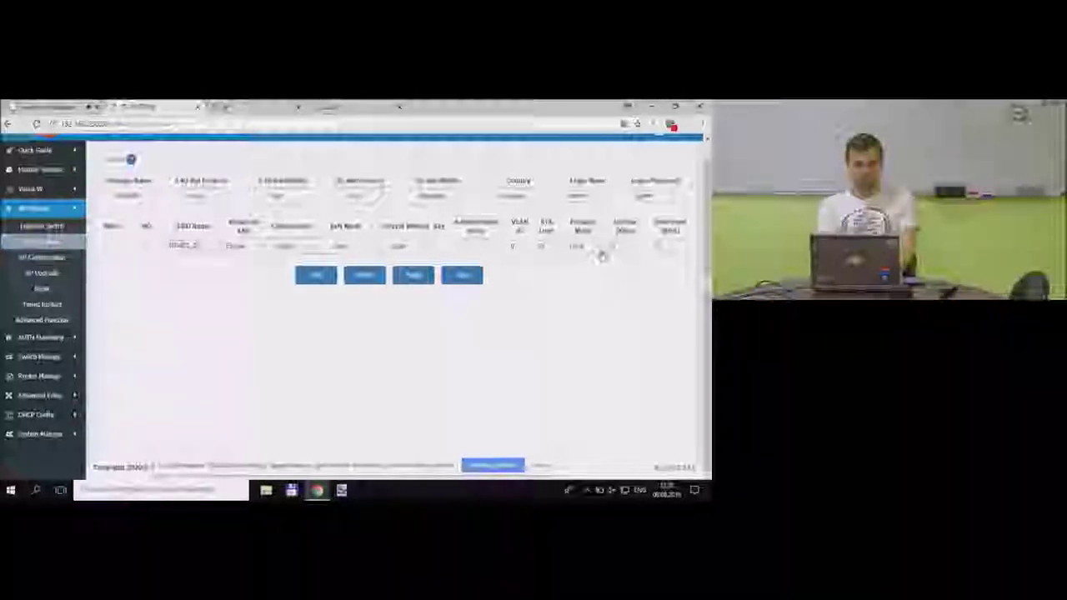
Try VLAN ID 1 for the template's SSID, return it to 0, and view the country options.
left_click(511, 247)
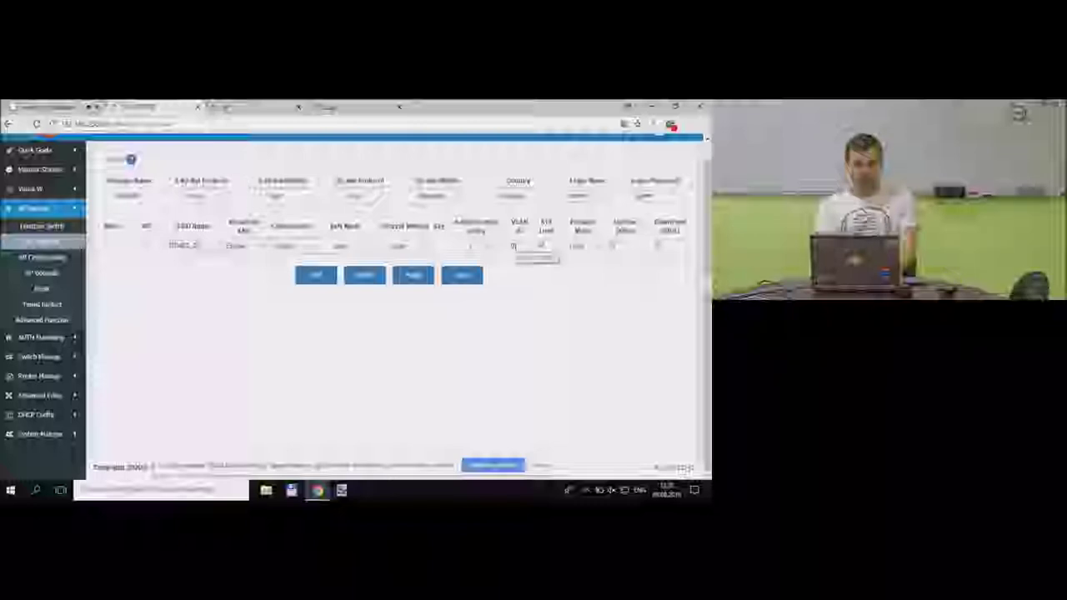
type("1")
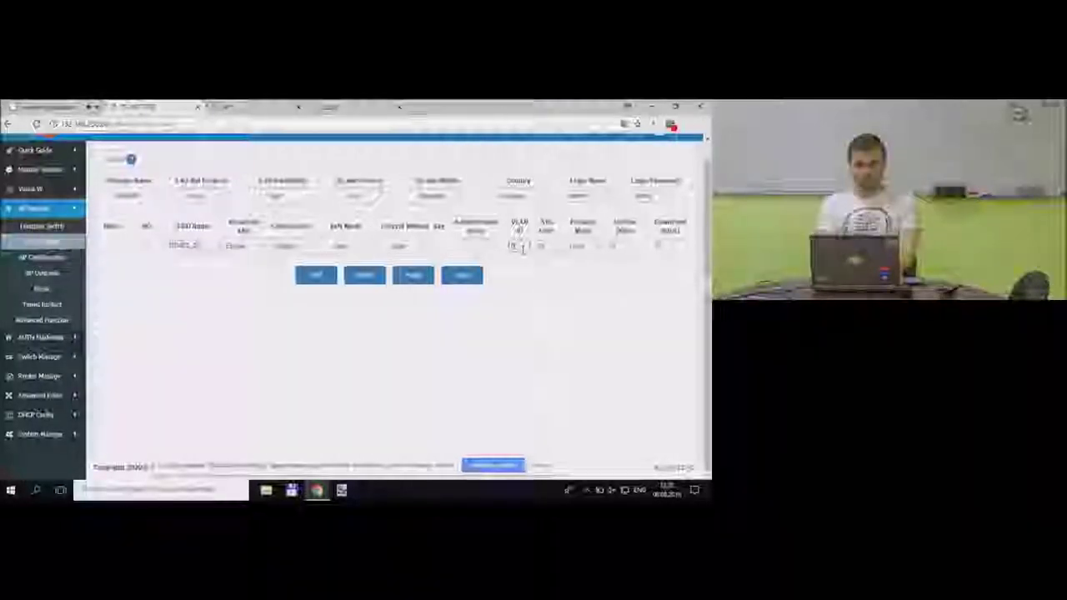
left_click(519, 246)
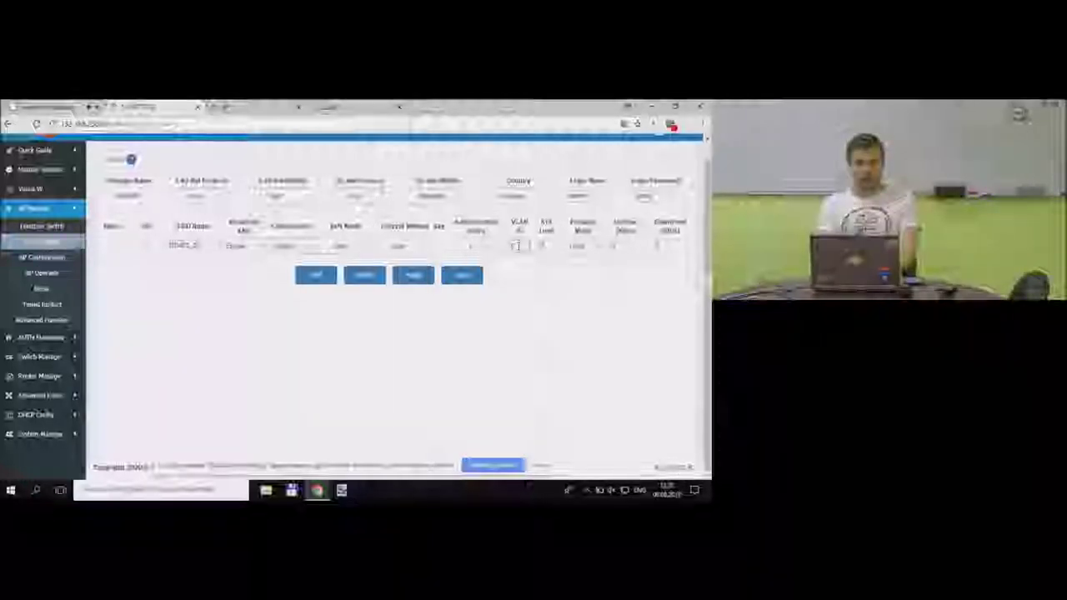
type("0")
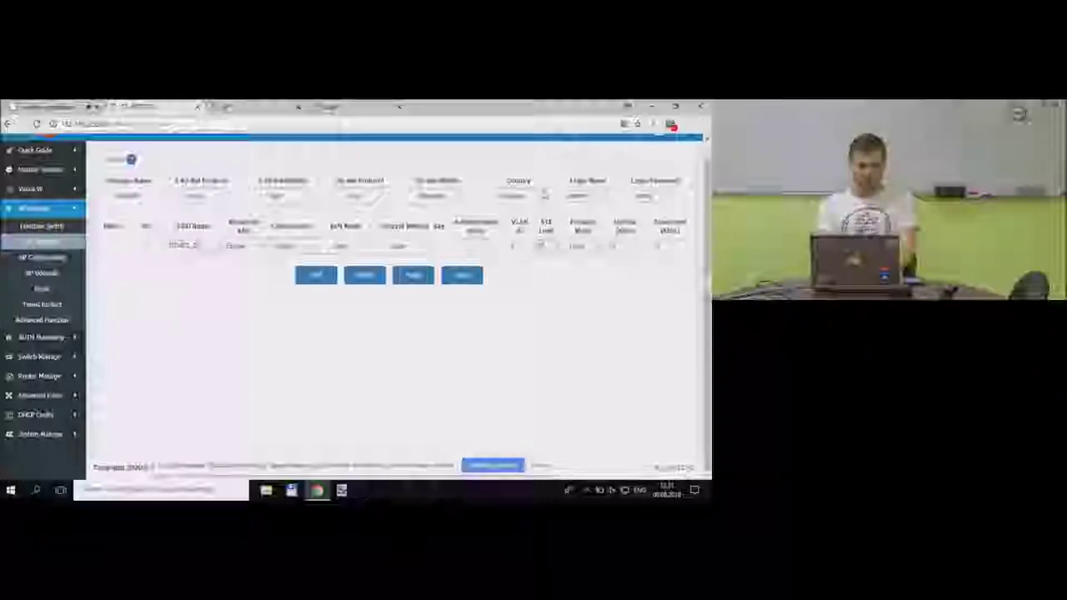
left_click(538, 196)
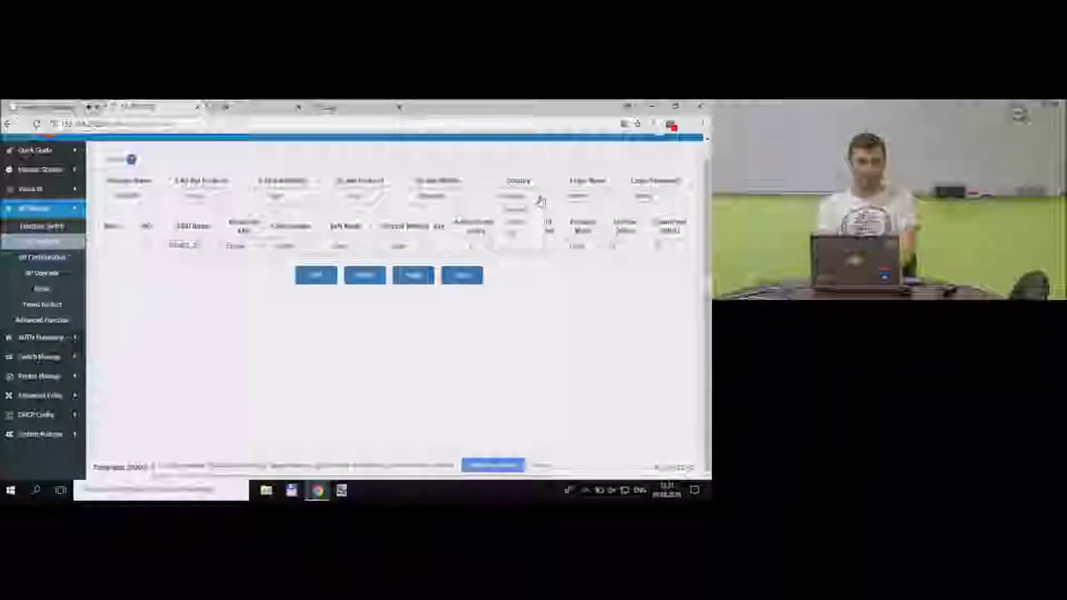
left_click(541, 201)
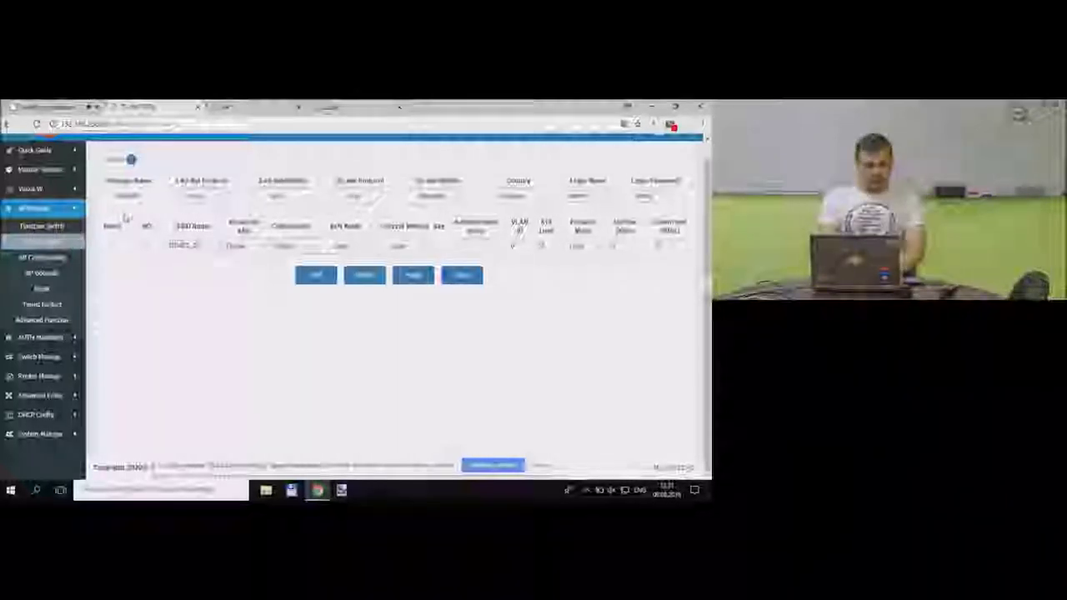
Open the AP configuration list, inspect the IP address of TG-AP2306, and view the access point's own login page.
left_click(61, 261)
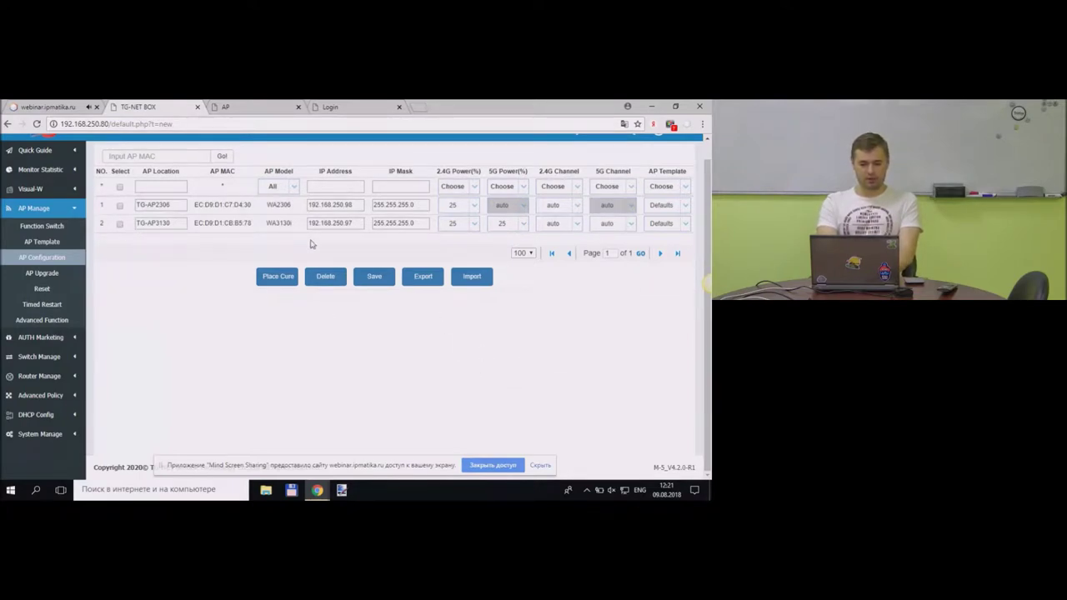
left_click(359, 208)
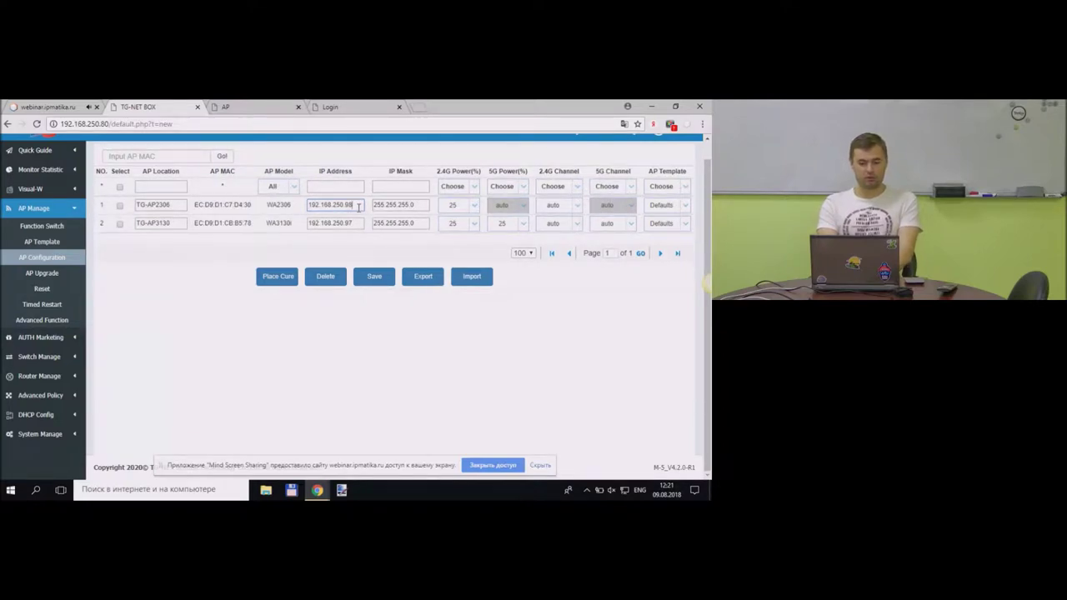
left_click(235, 106)
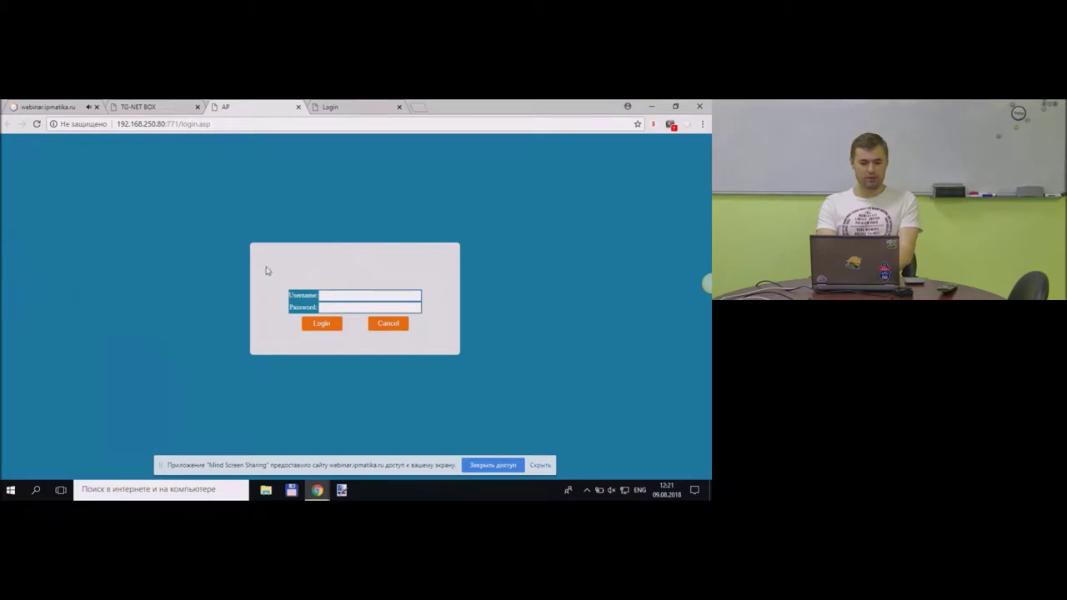
left_click(158, 105)
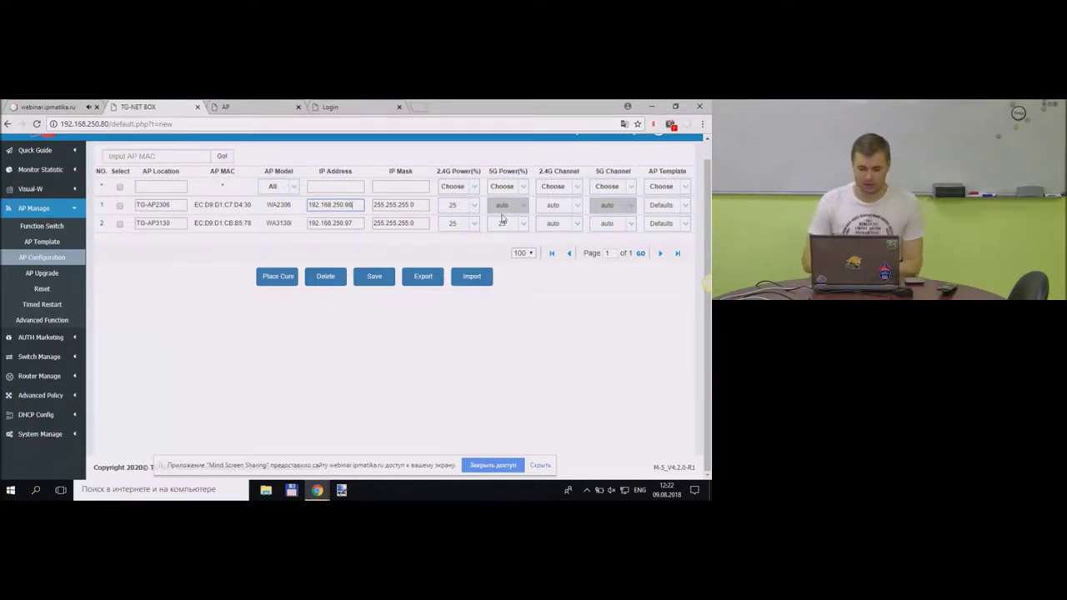
Examine the available 2.4G power, 2.4G channel and AP template options for TG-AP2306.
left_click(473, 206)
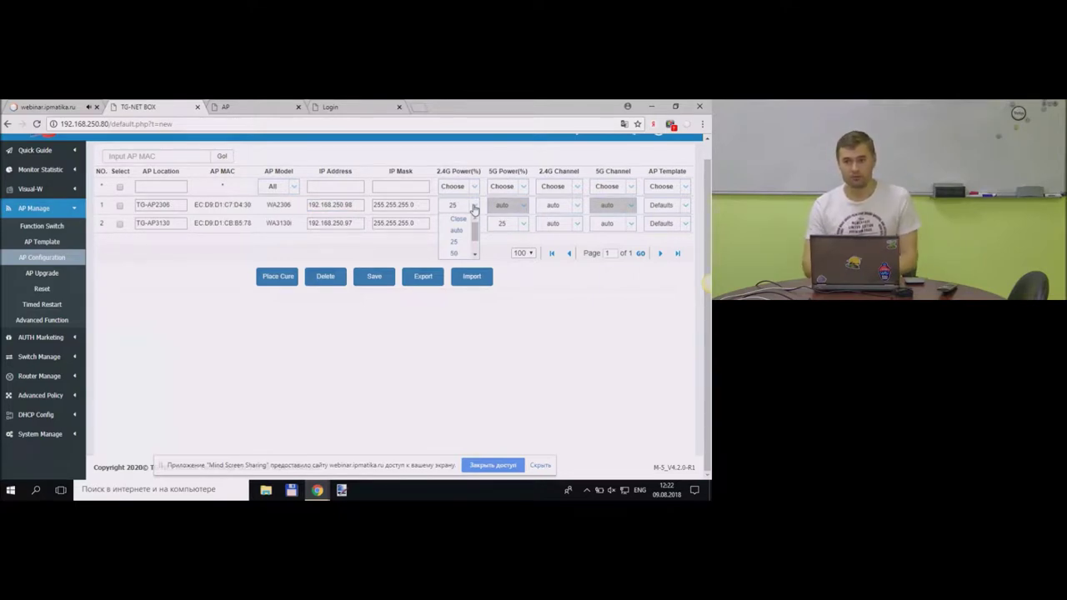
left_click(474, 207)
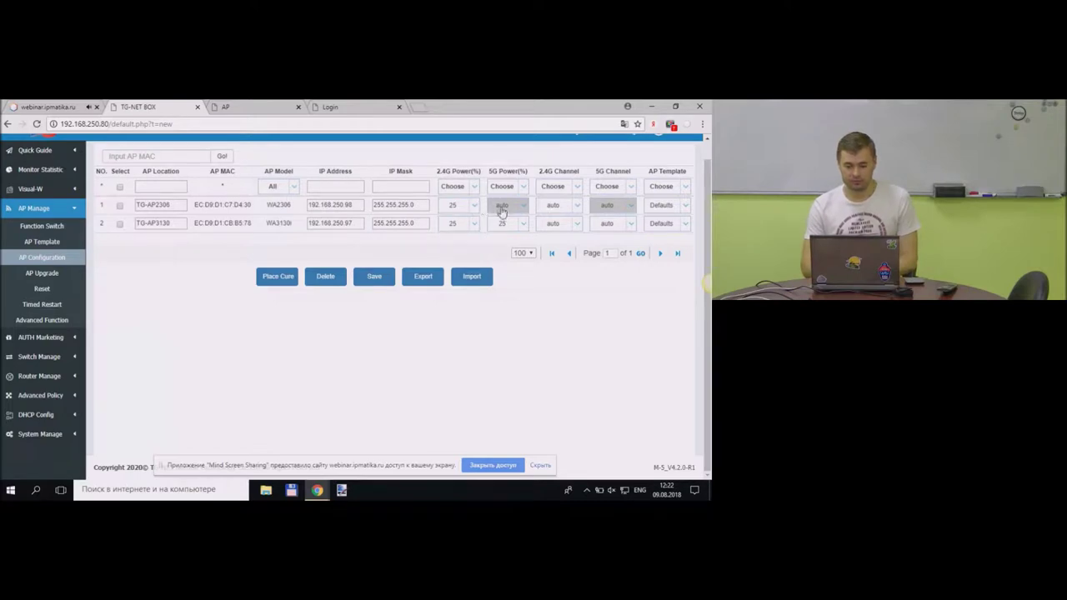
left_click(577, 206)
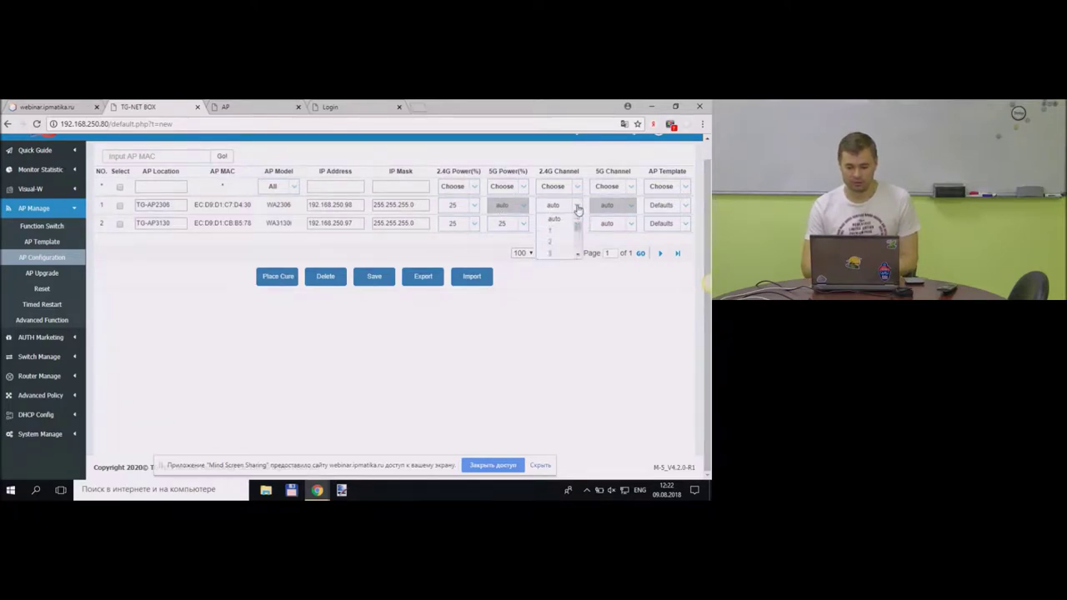
mouse_move(576, 218)
left_mouse_down()
mouse_move(578, 247)
mouse_move(576, 221)
left_mouse_up()
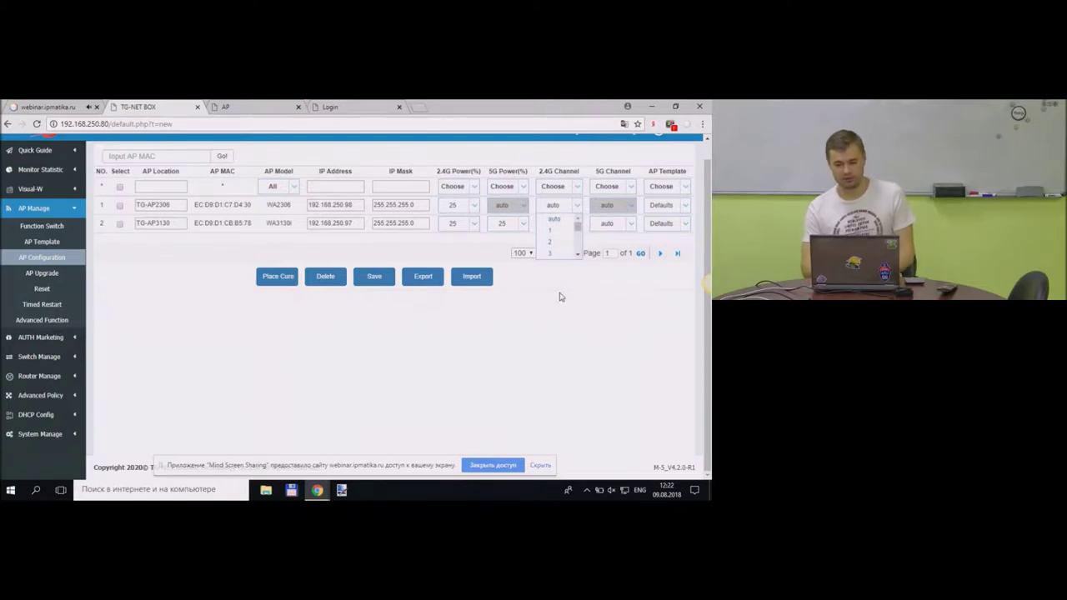
left_click(558, 224)
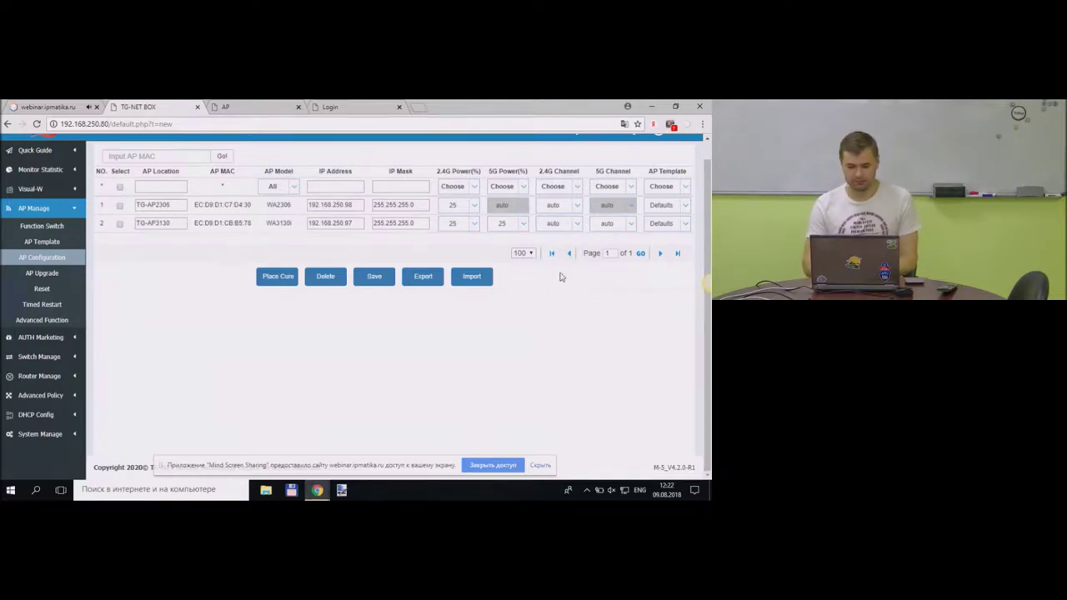
left_click(687, 206)
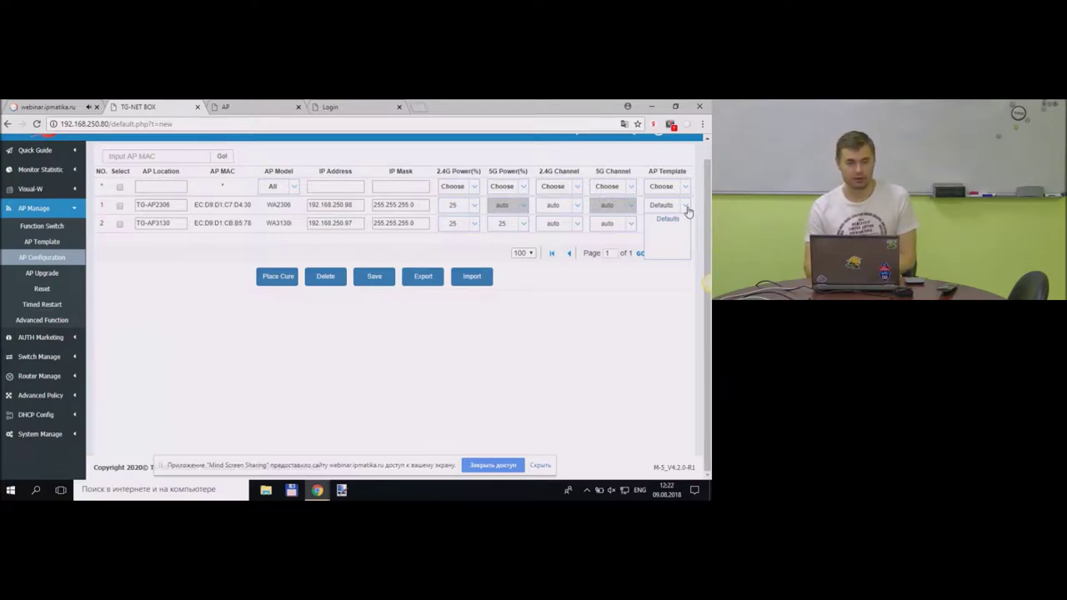
left_click(686, 209)
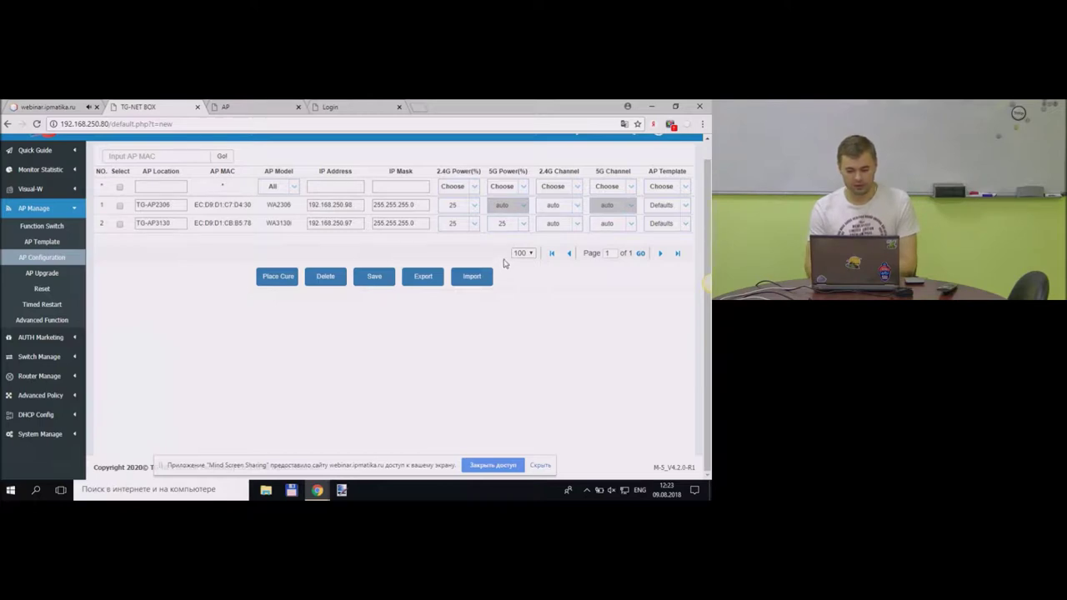
View the AP template options for TG-AP2306, and briefly select TG-AP3130 in the list before clearing its selection.
left_click(686, 206)
left_click(687, 210)
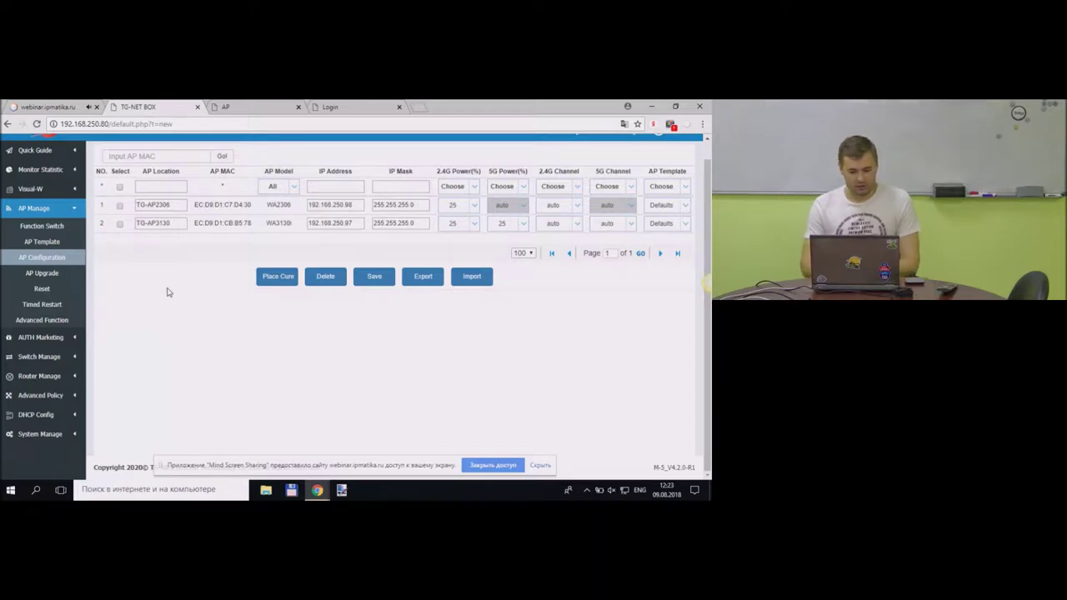
left_click(119, 225)
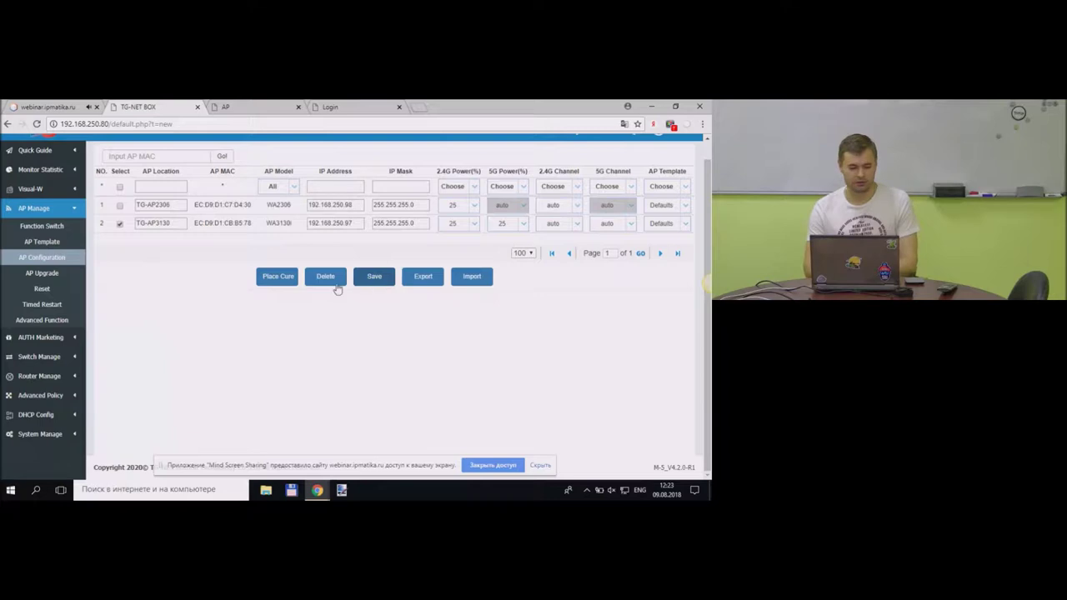
left_click(120, 227)
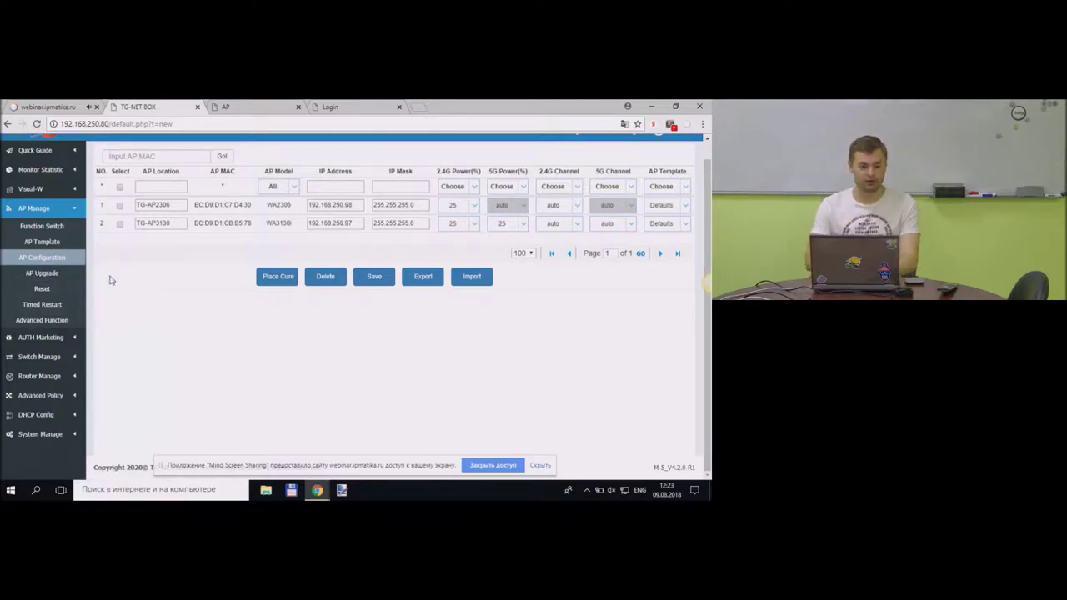
View the AP upgrade page with all access points selected, and open the AP reset page.
left_click(52, 274)
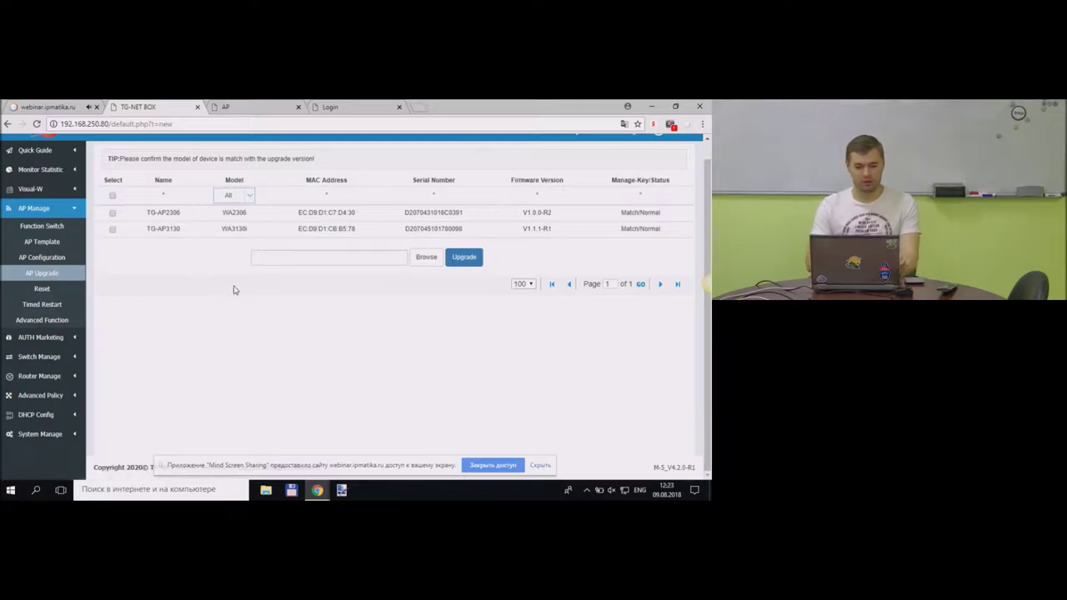
left_click(114, 196)
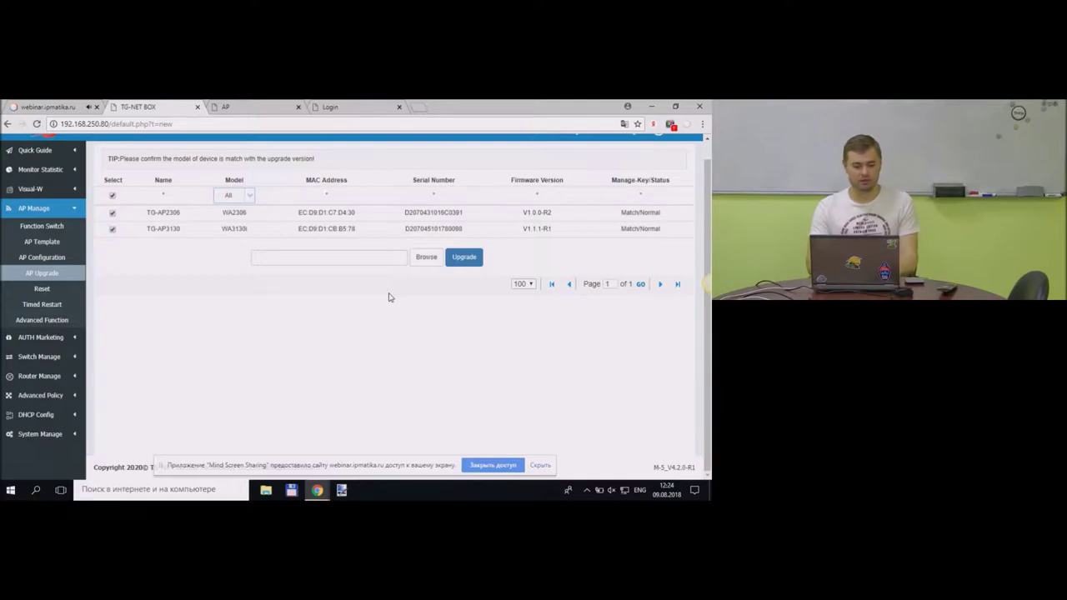
left_click(70, 295)
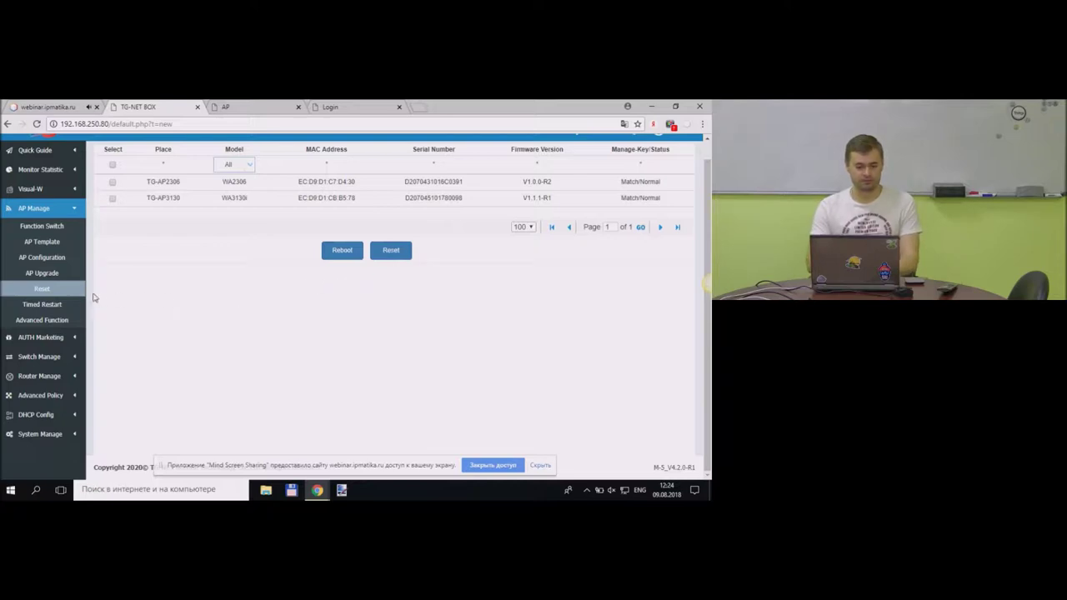
Turn on the timed AP restart option and examine its custom time interval and system time schedule settings.
left_click(65, 306)
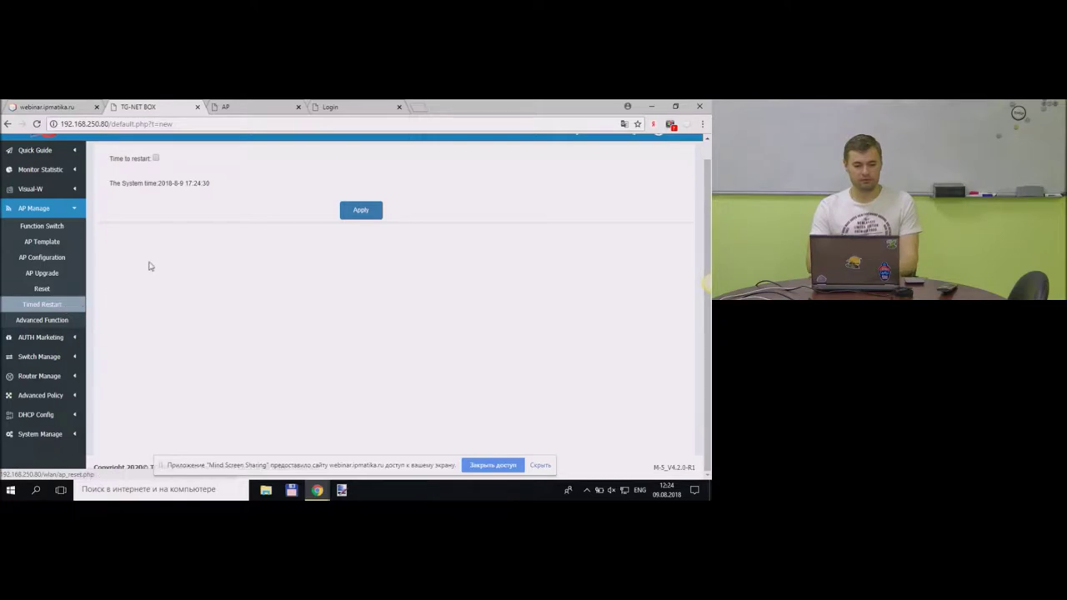
left_click(156, 159)
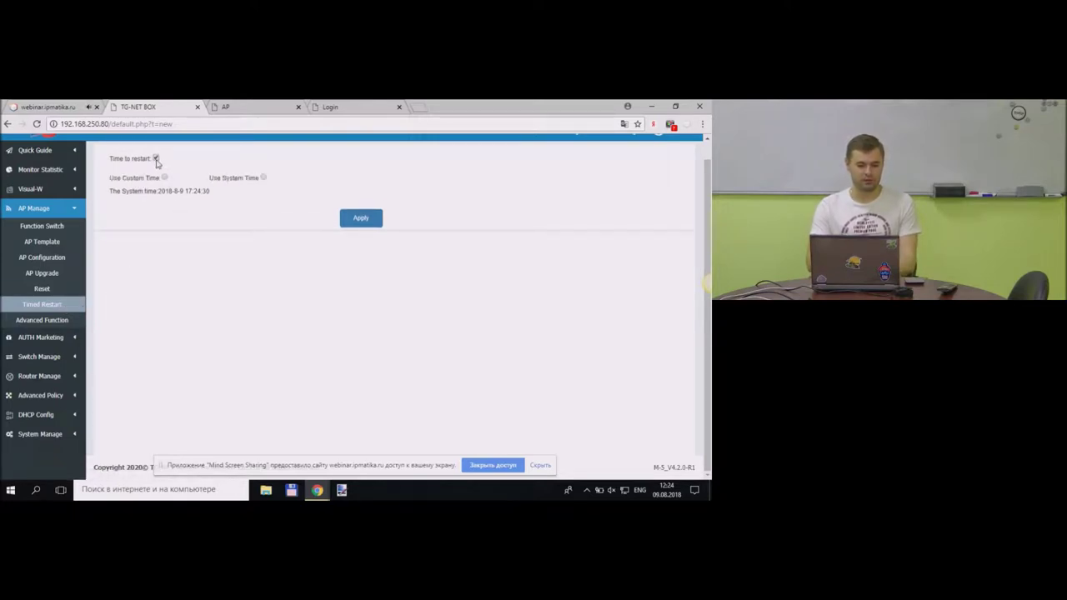
left_click(165, 178)
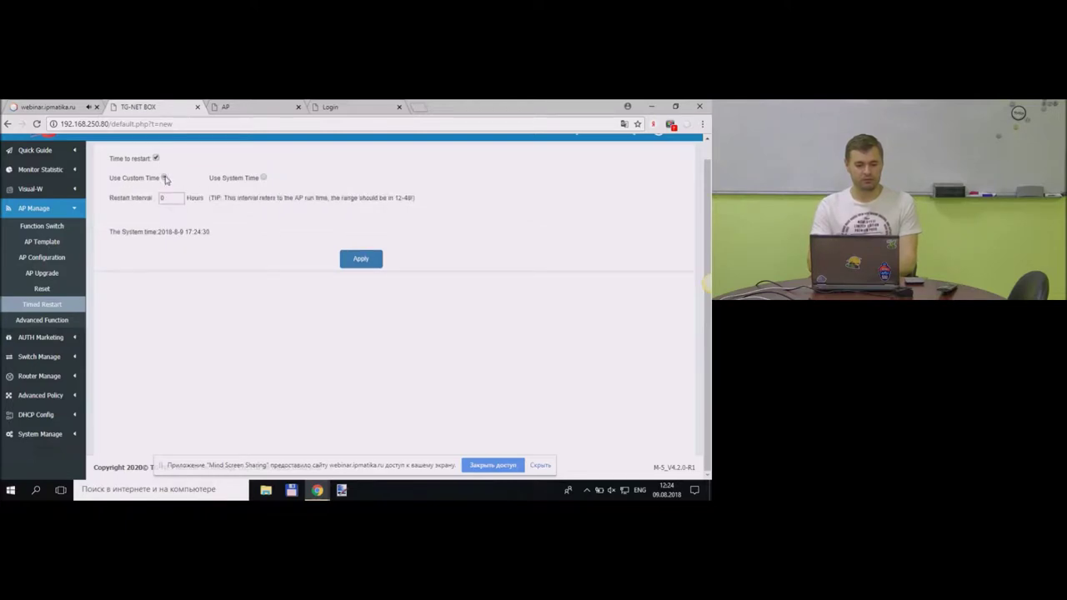
left_click(179, 199)
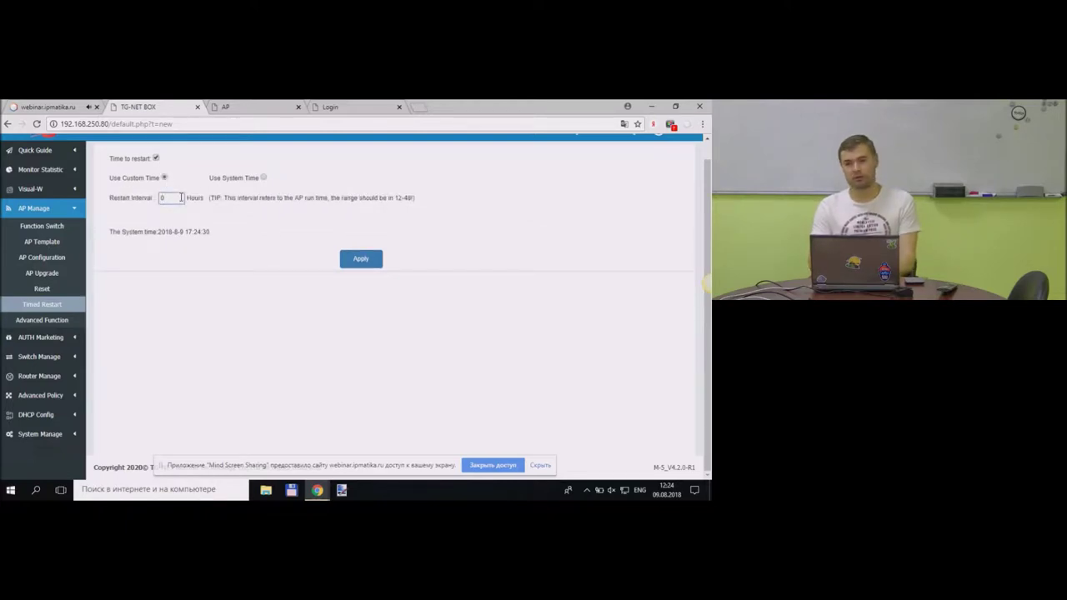
double_click(181, 198)
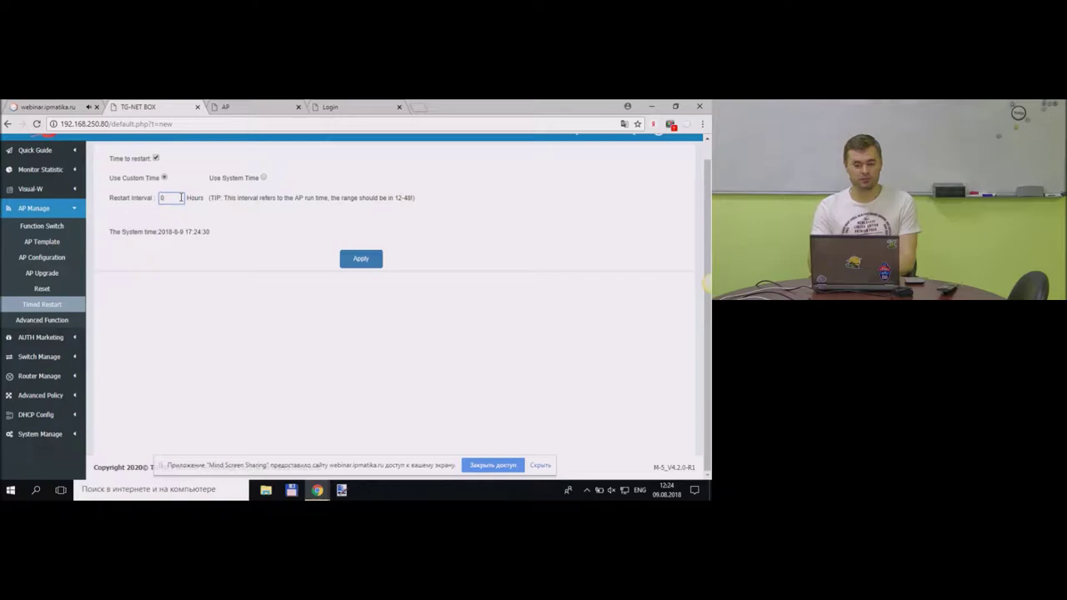
left_click(263, 178)
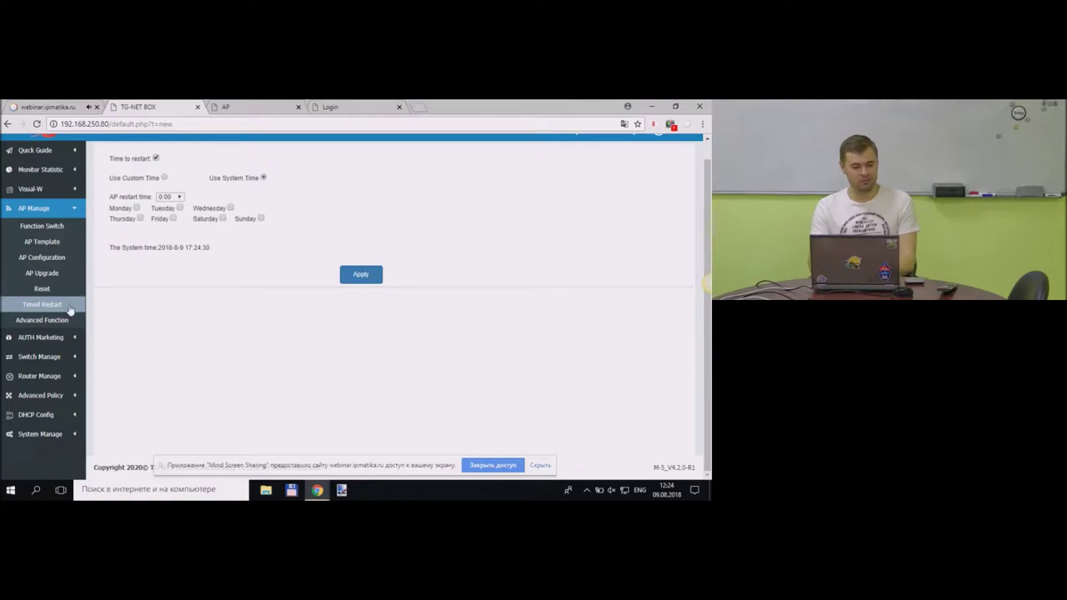
Open the advanced AP functions and examine the broadcast packet suppression value under wireless optimization.
left_click(60, 321)
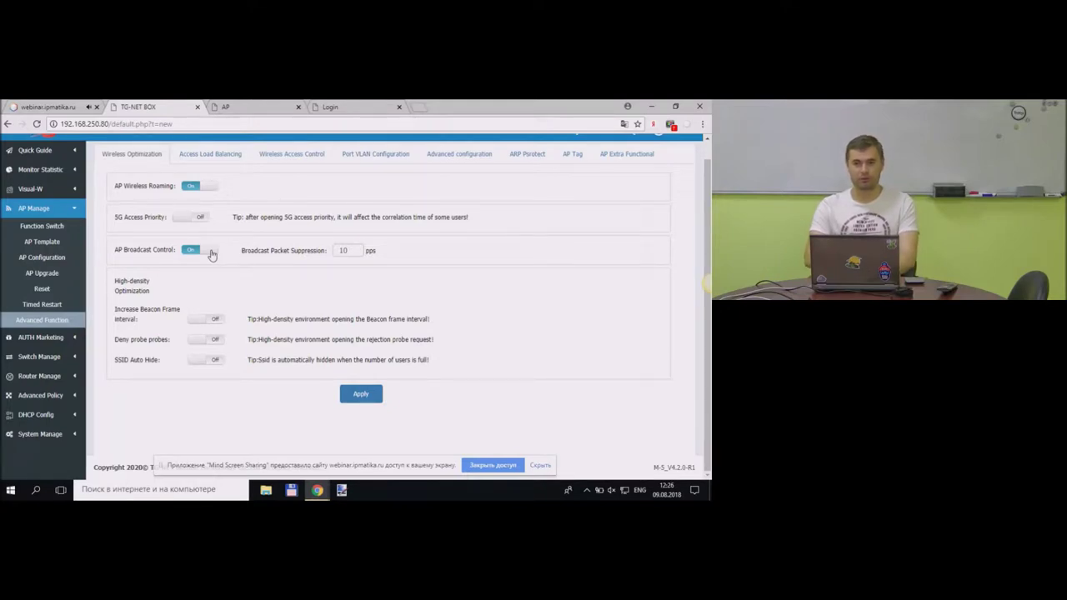
double_click(352, 251)
left_click(352, 250)
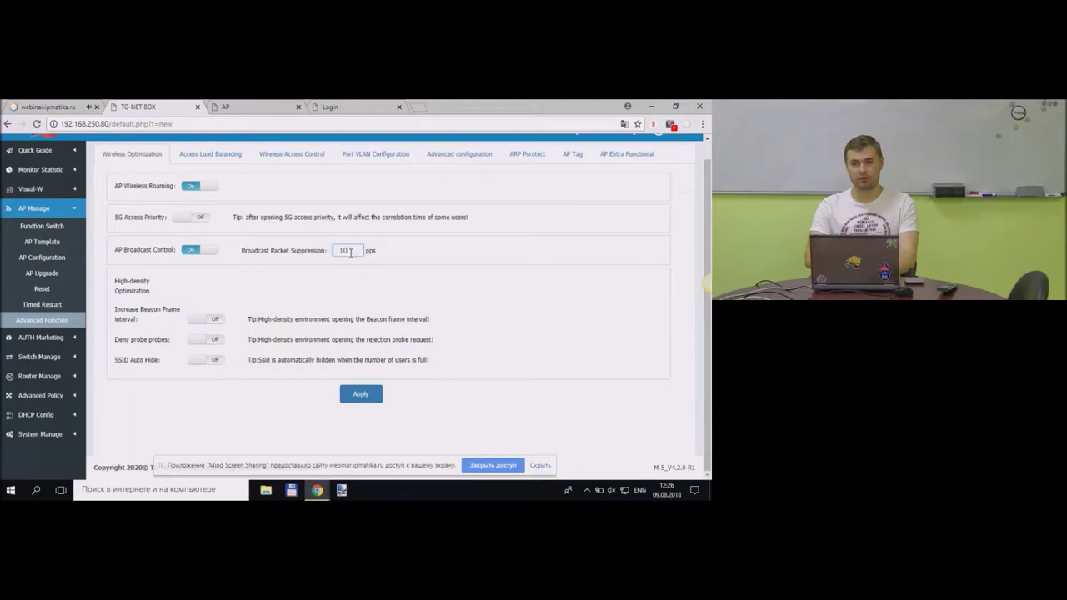
double_click(350, 252)
left_click(350, 252)
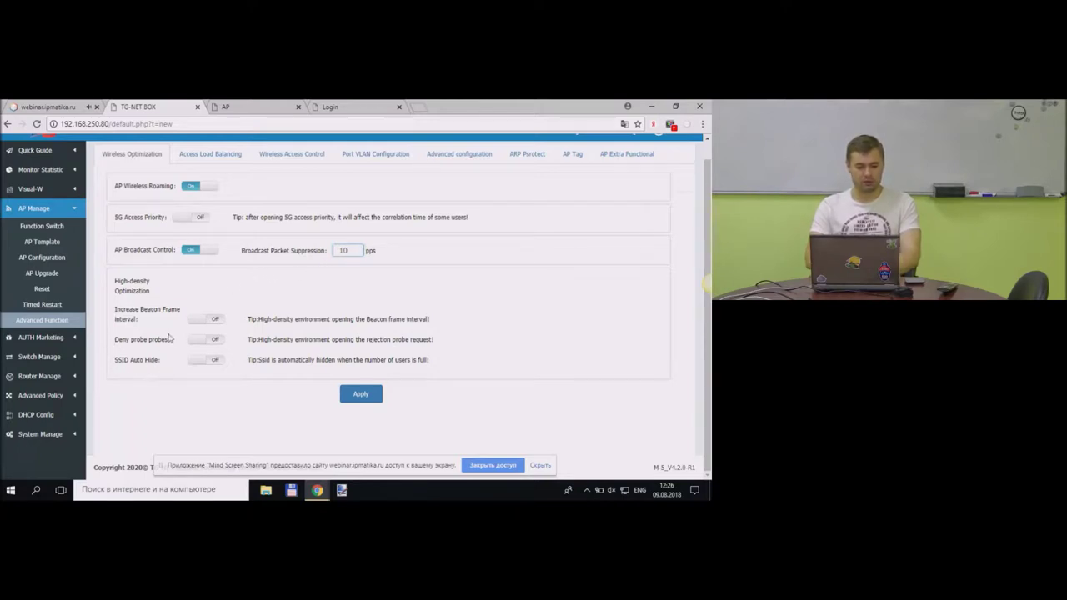
Review the High-density Optimization section, including the SSID Auto Hide setting.
left_click_drag(115, 359, 158, 362)
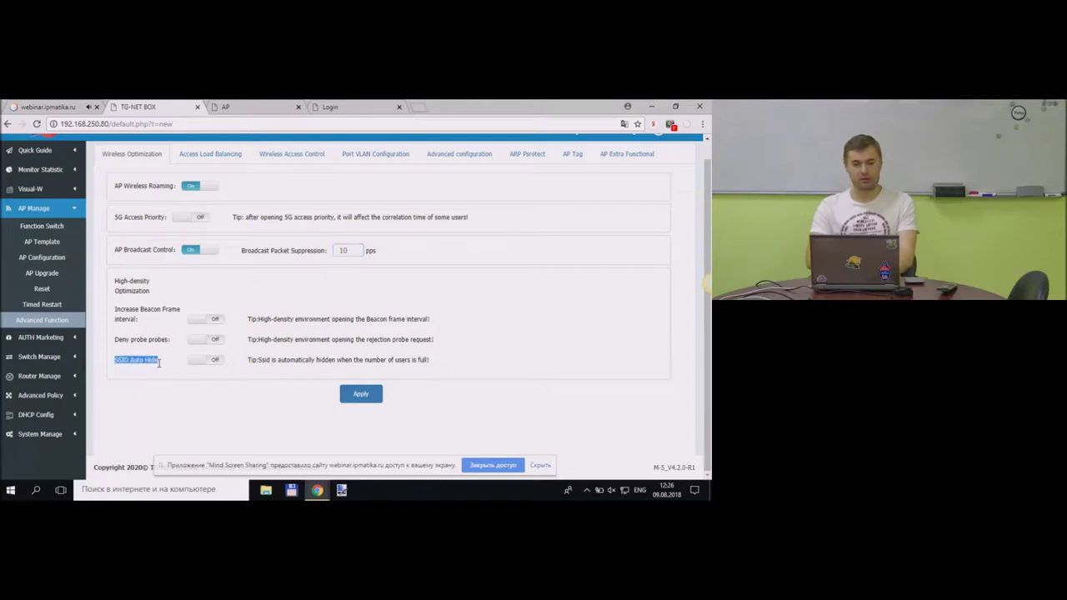
left_click(159, 362)
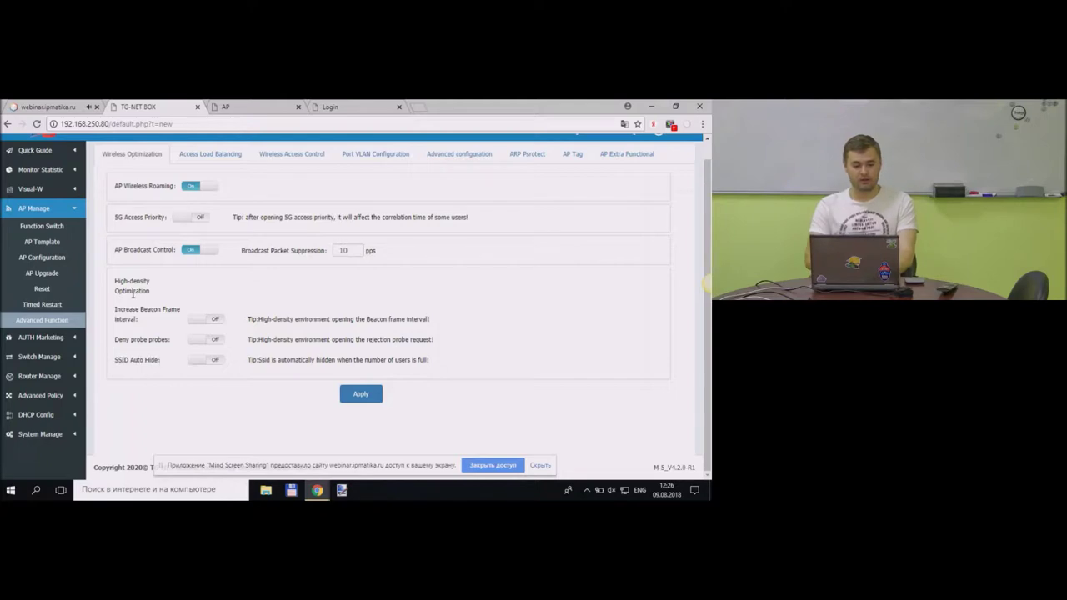
left_click_drag(114, 283, 159, 296)
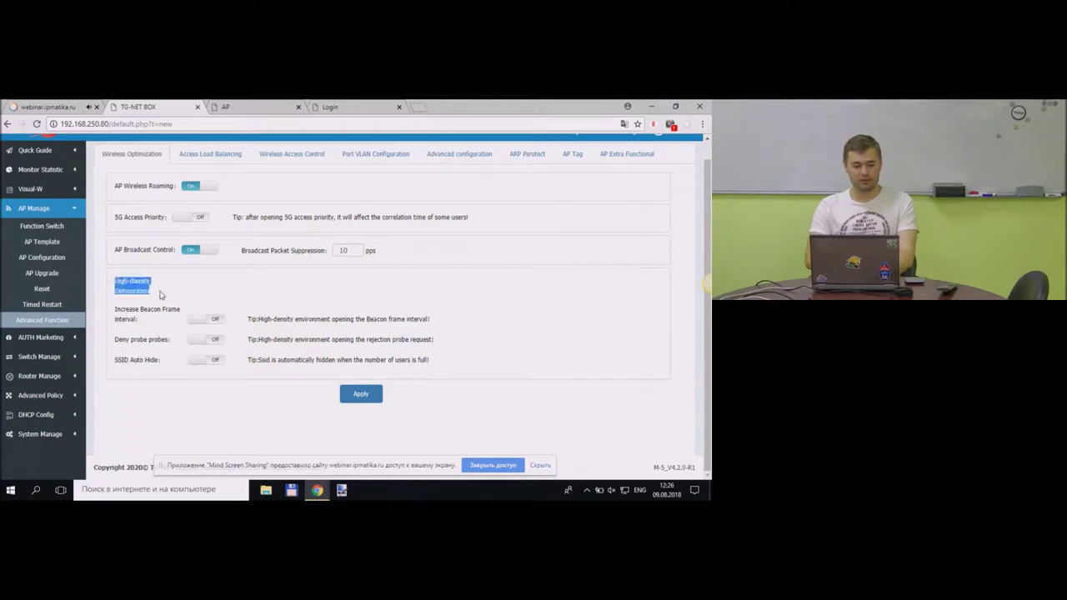
left_click(161, 295)
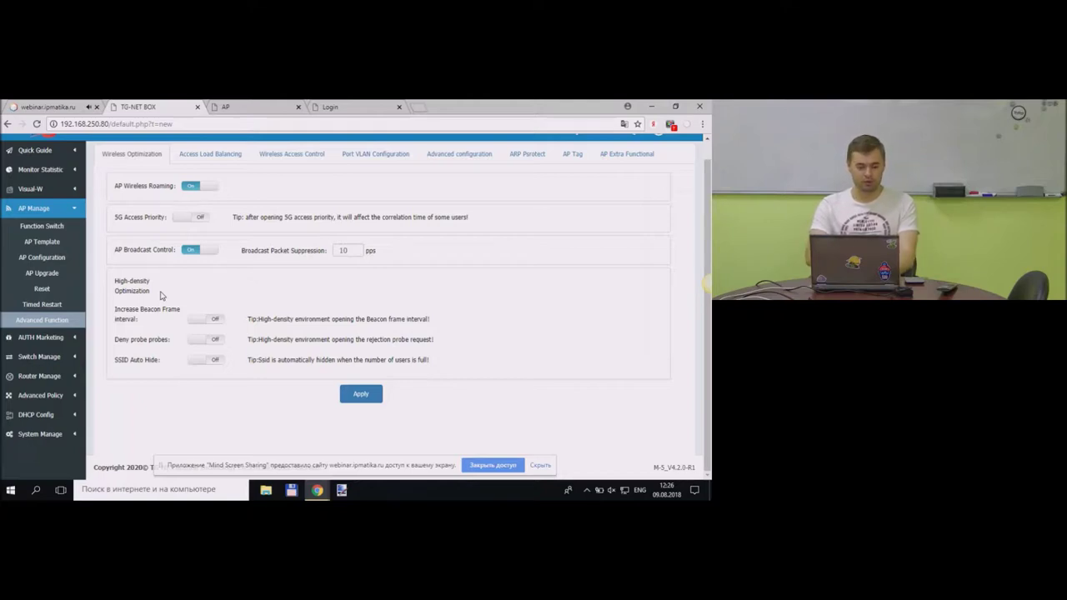
left_click_drag(161, 295, 121, 281)
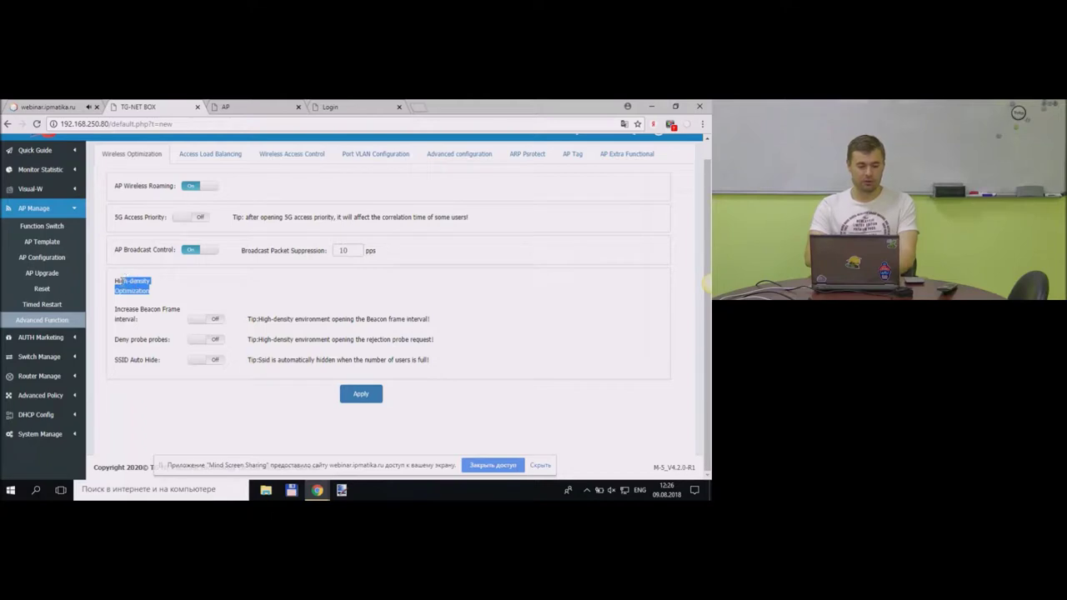
left_click(158, 299)
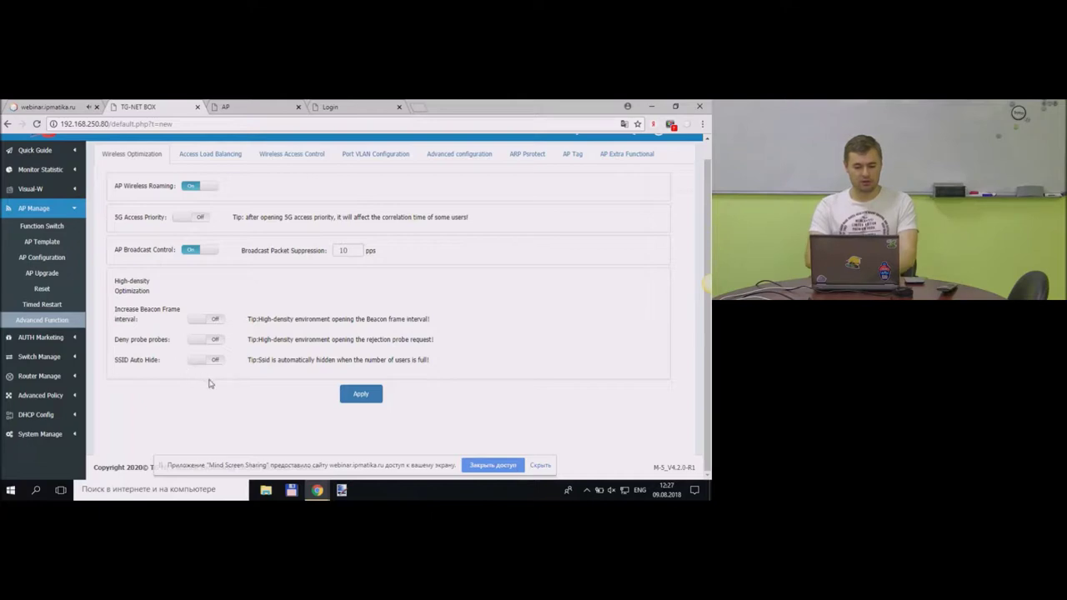
Try adding an access load balancing group with the MACs of TG-AP2306 and TG-AP3130, and quit without applying it.
left_click(217, 157)
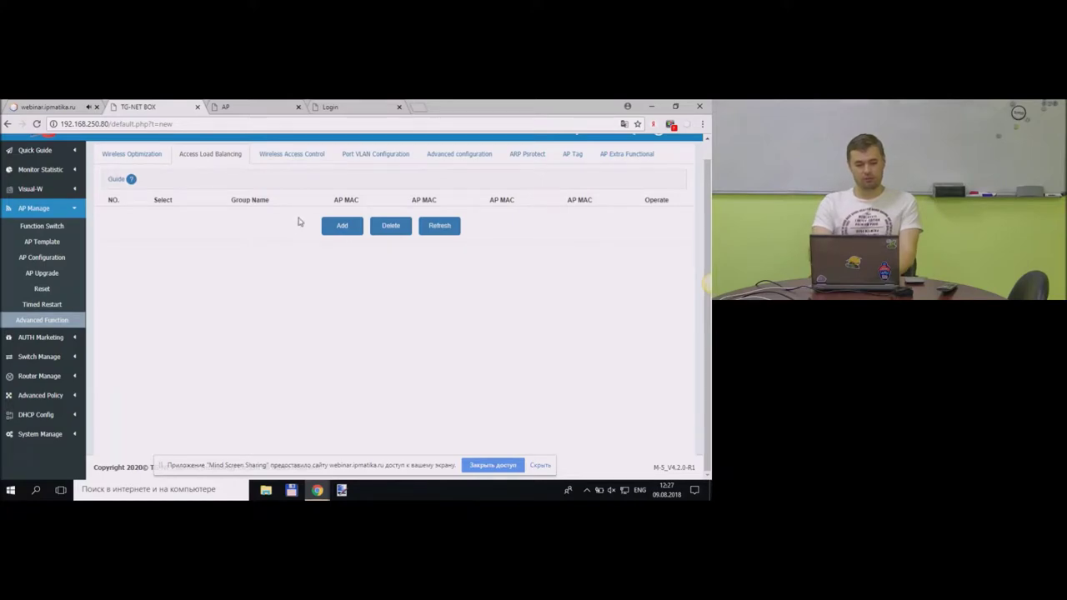
left_click(325, 227)
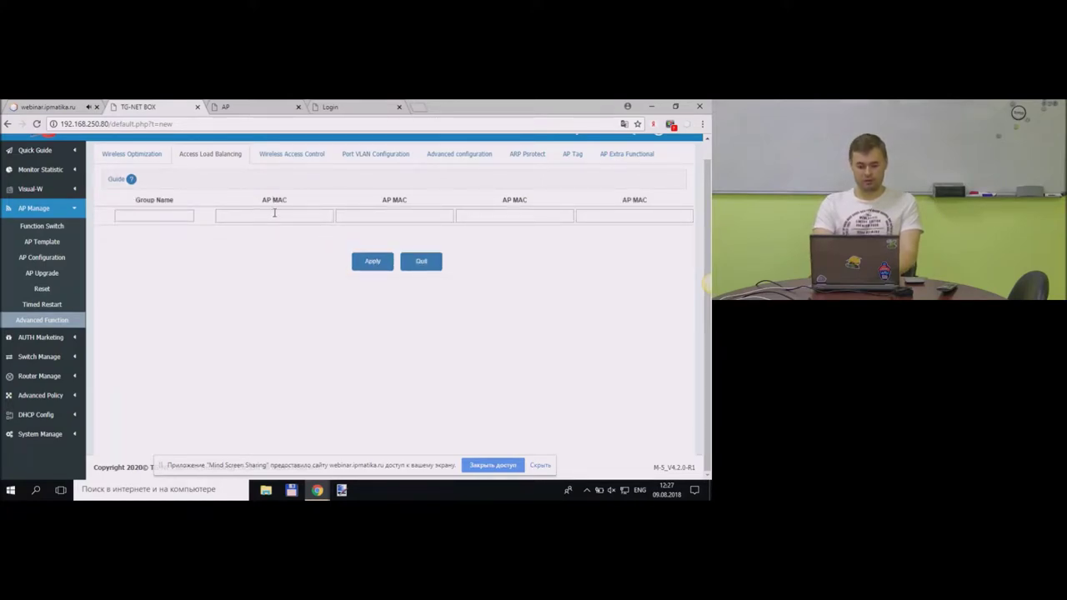
left_click(274, 214)
left_click(302, 227)
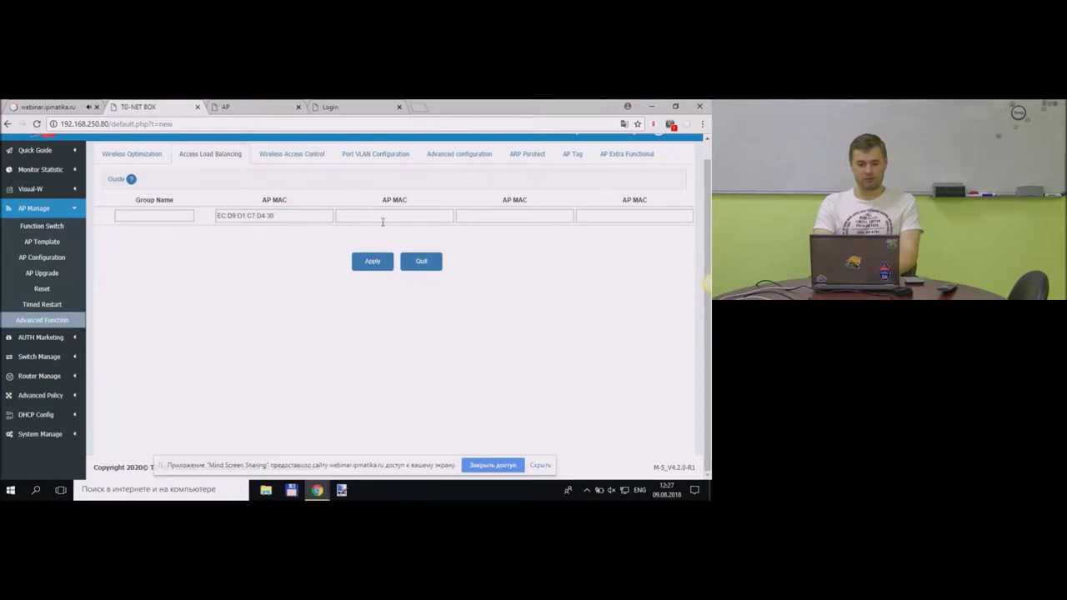
left_click(396, 216)
left_click(386, 239)
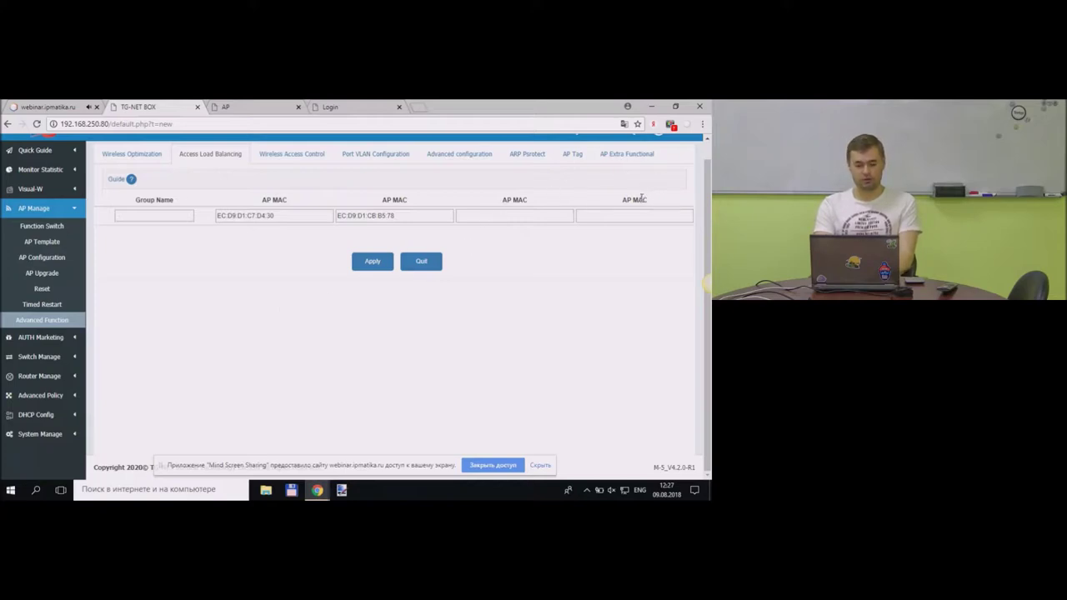
left_click(562, 215)
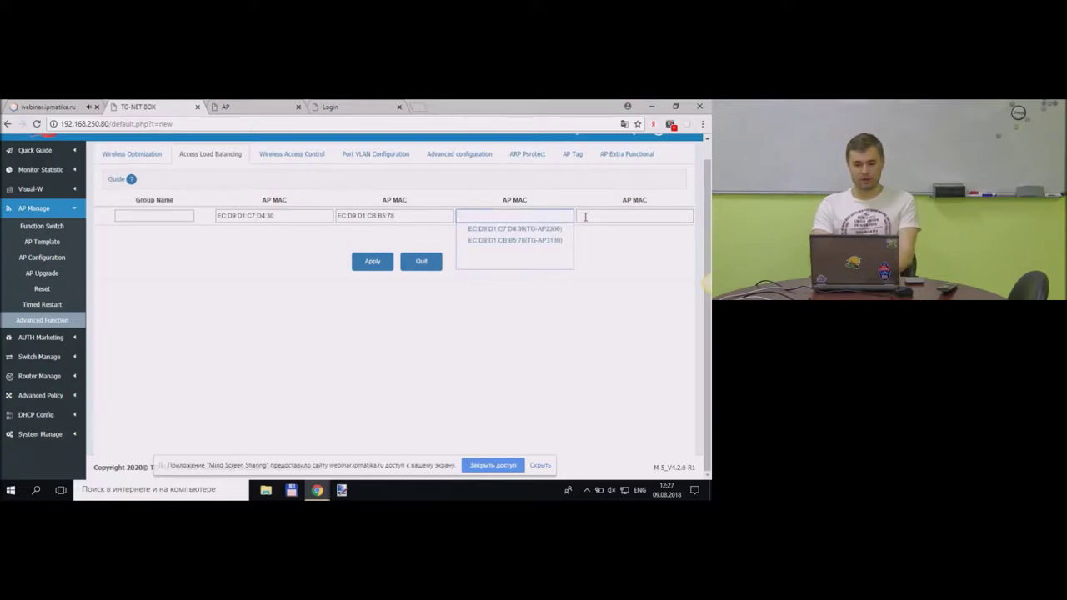
left_click(429, 271)
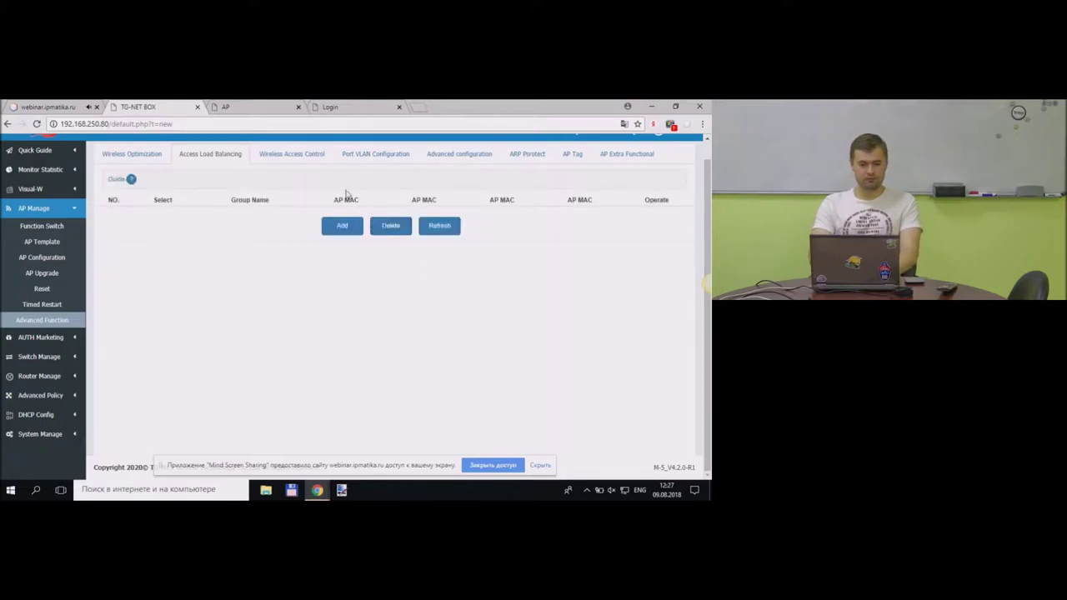
Open the details of wireless access control template 123 and inspect its required MAC address format.
left_click(308, 159)
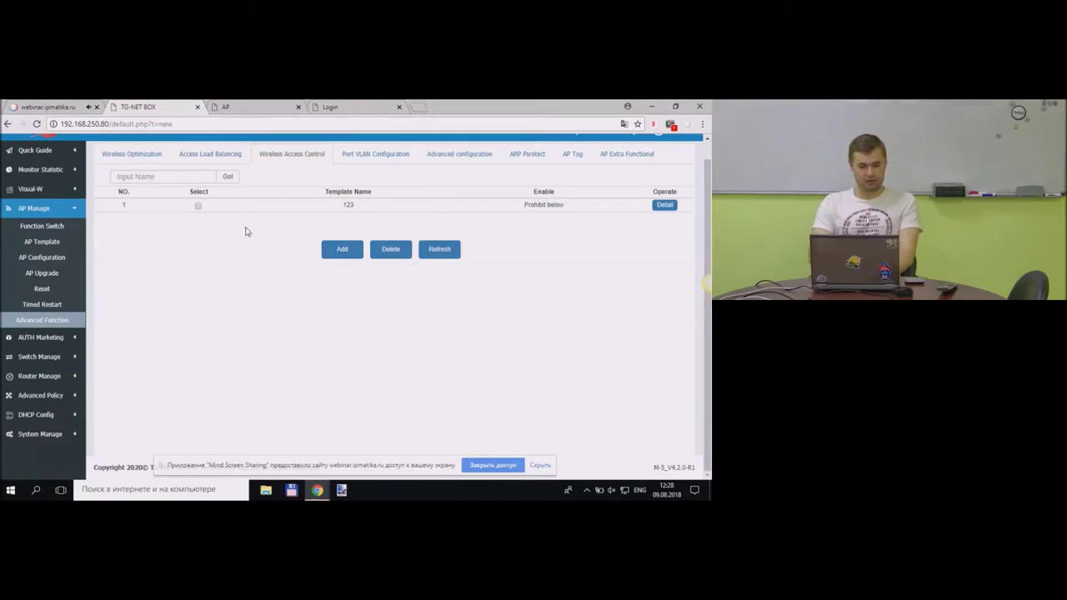
left_click(198, 205)
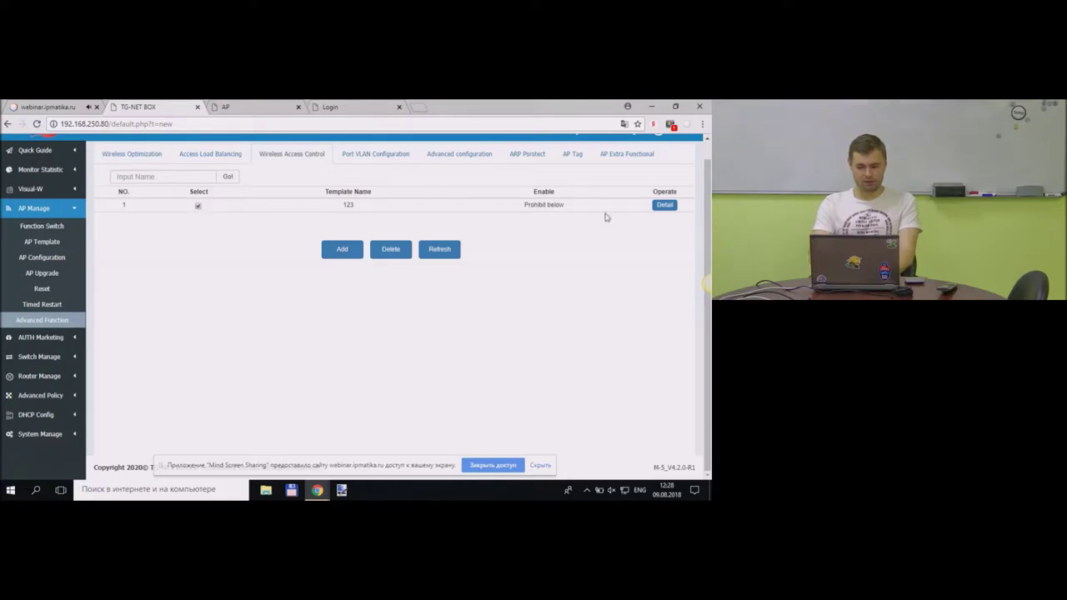
left_click(663, 205)
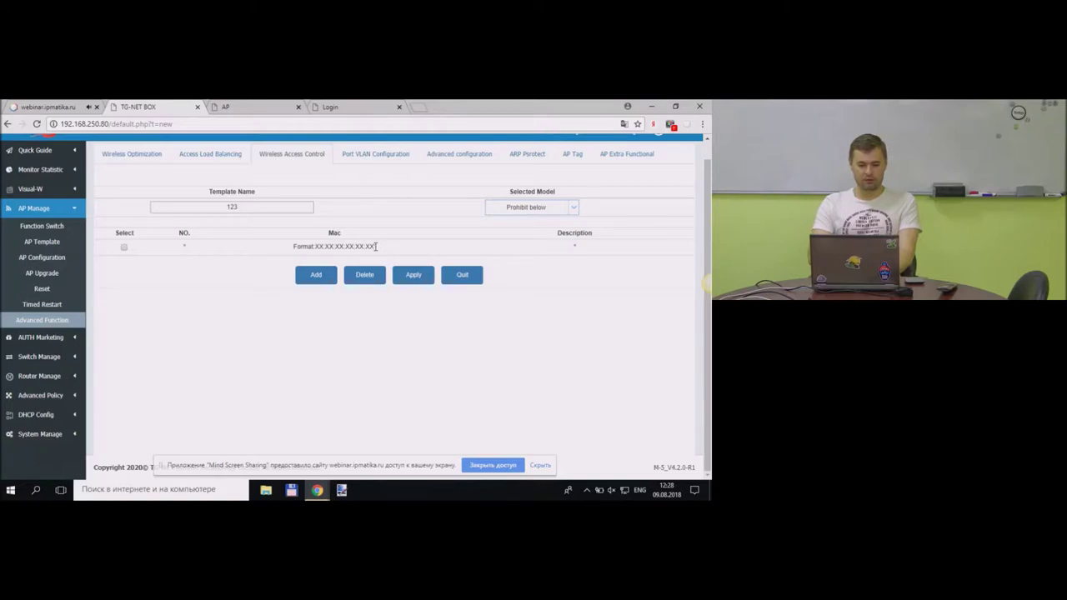
left_click_drag(376, 247, 314, 247)
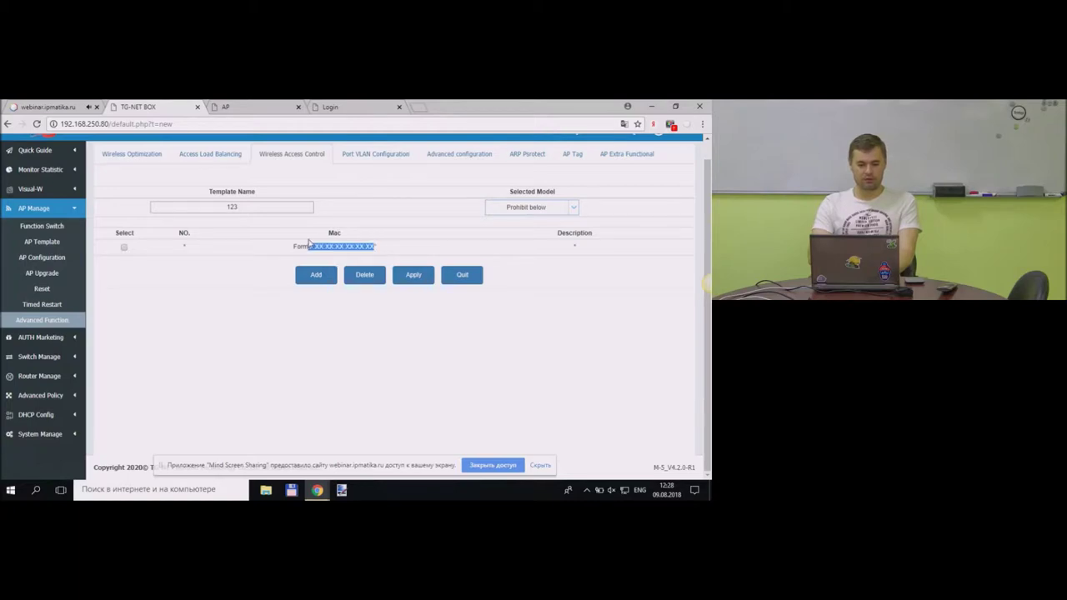
triple_click(380, 250)
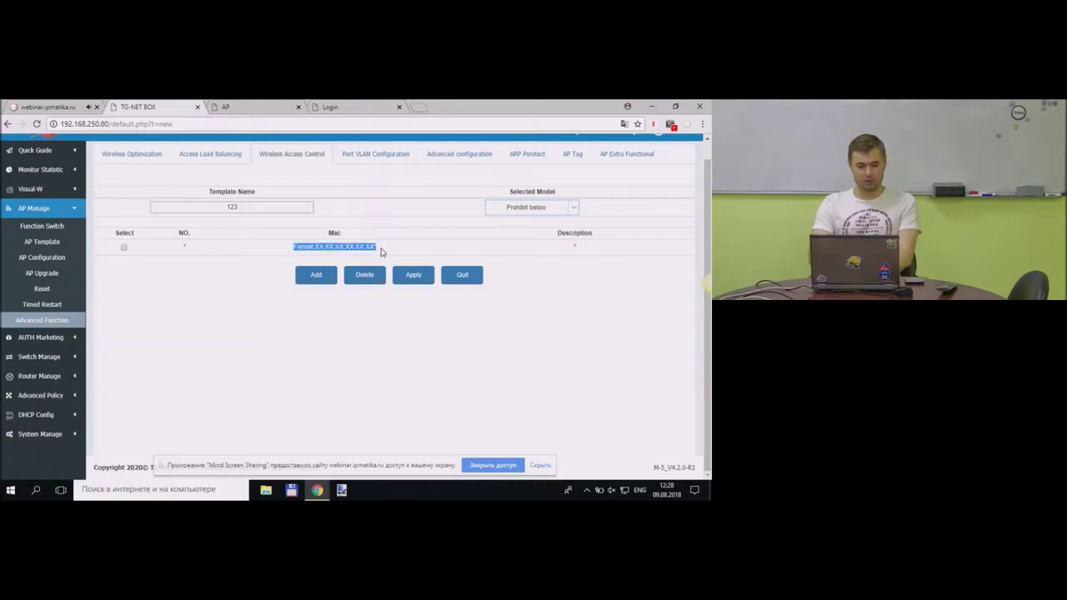
left_click(380, 250)
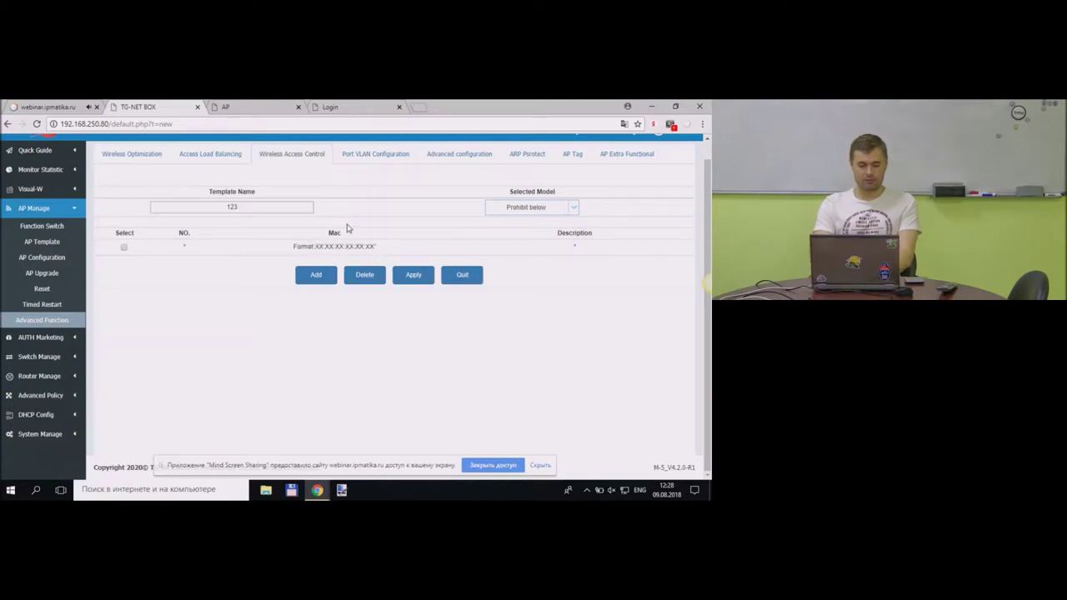
Open a new port VLAN entry and inspect its VLAN ID fields for the LAN1 and LAN2 ports.
left_click(379, 160)
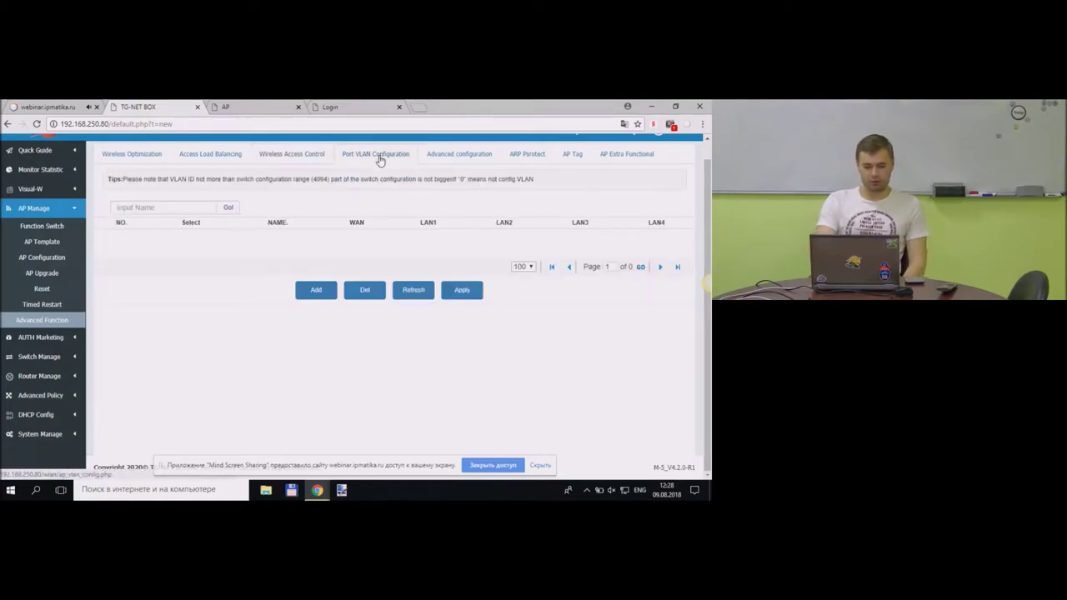
left_click(323, 290)
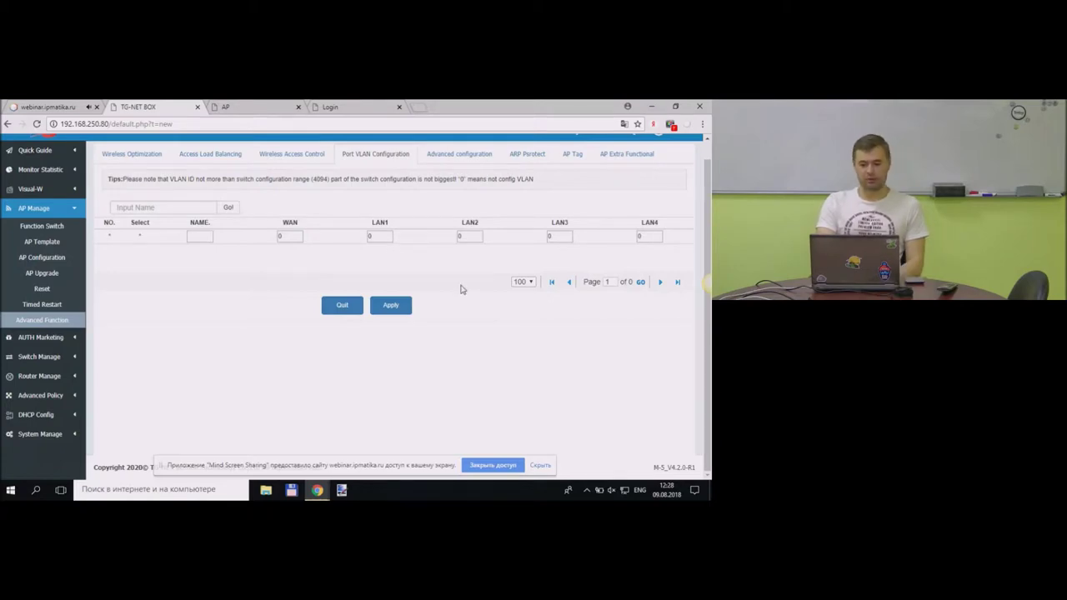
left_click(381, 235)
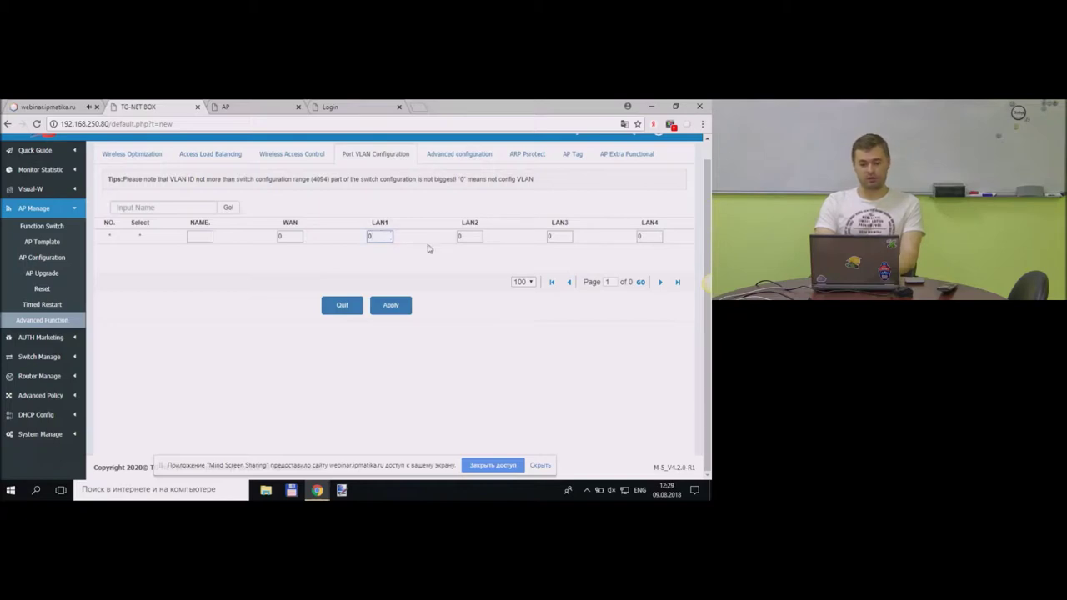
left_click(471, 236)
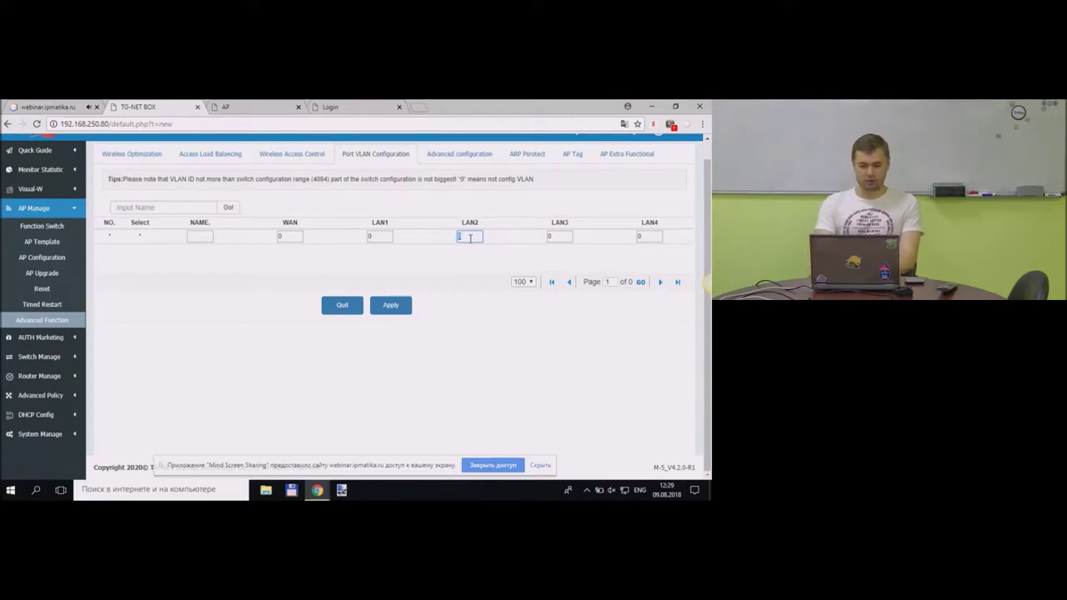
Review the access control, VLAN template and LED control options for TG-AP2306 in the advanced AP configuration.
left_click(459, 158)
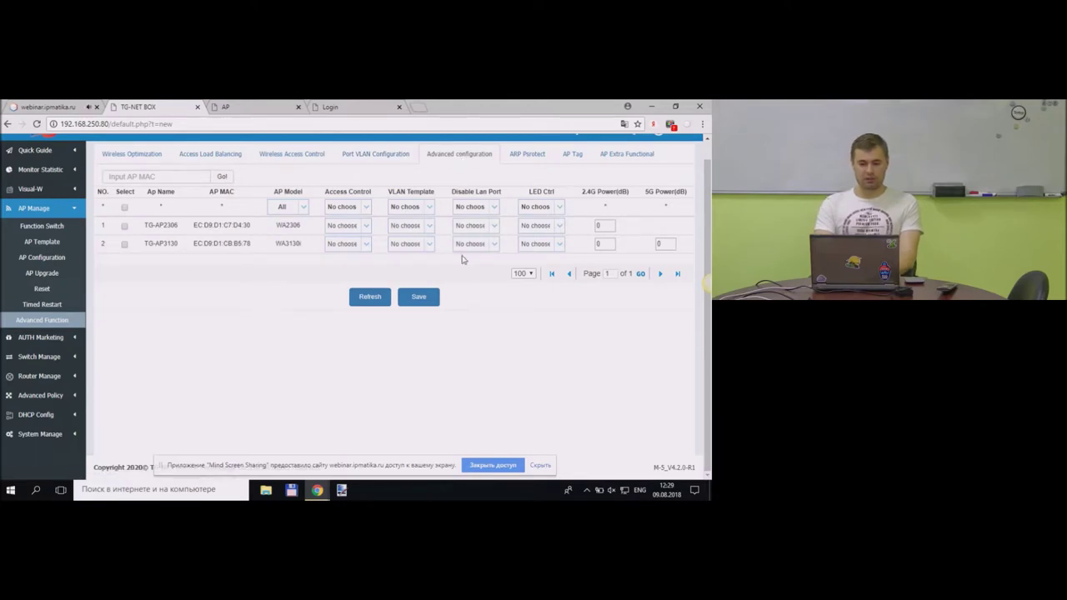
left_click(366, 228)
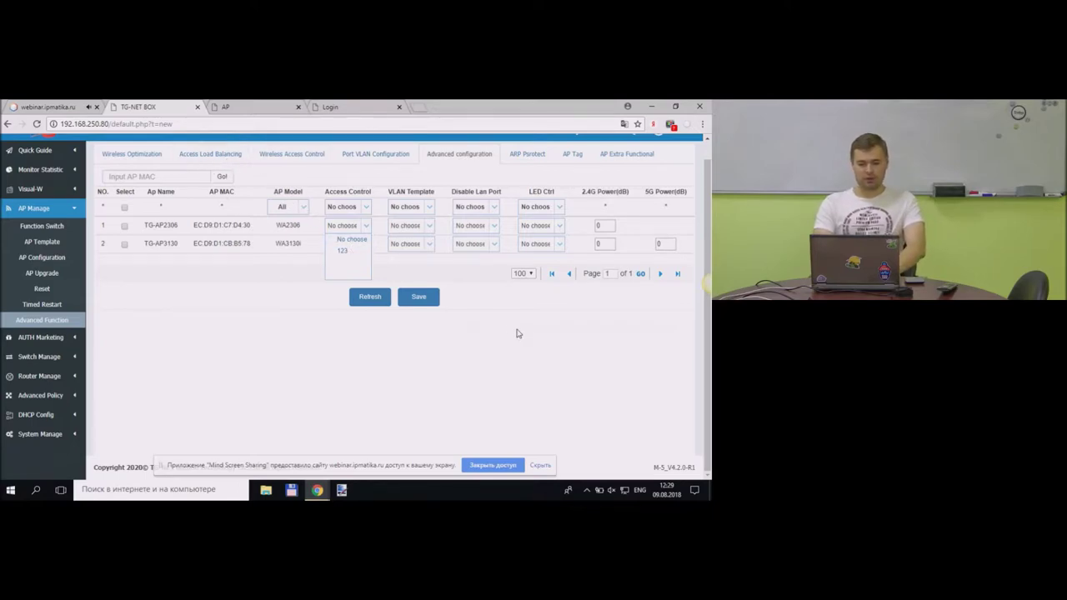
left_click(430, 226)
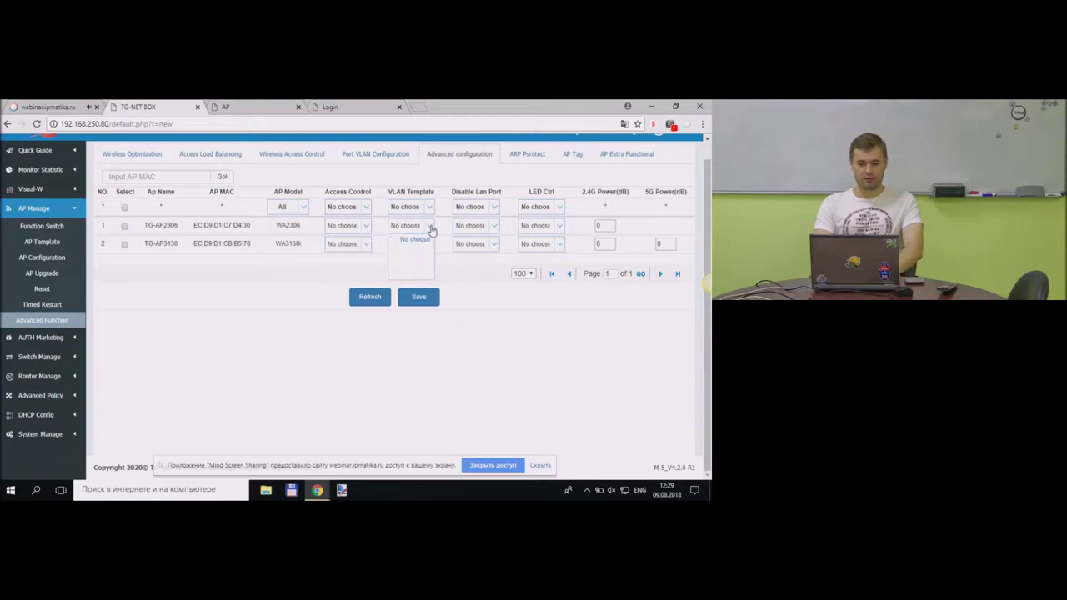
left_click(431, 227)
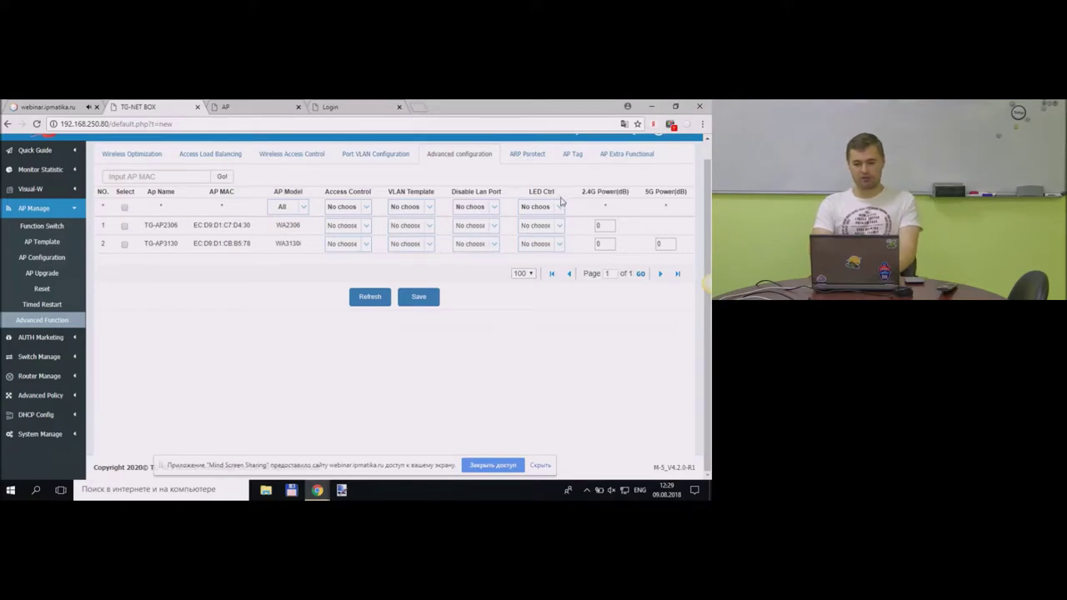
left_click(558, 226)
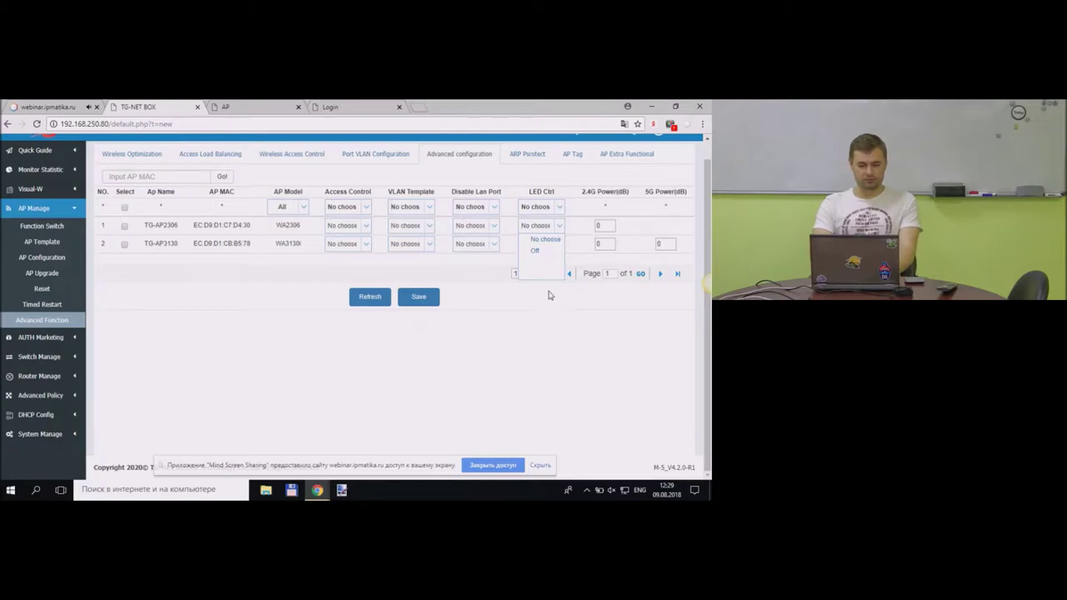
View the ARP protection page, and switch AP Tag on and back off to inspect its terminal MAC setting.
left_click(528, 156)
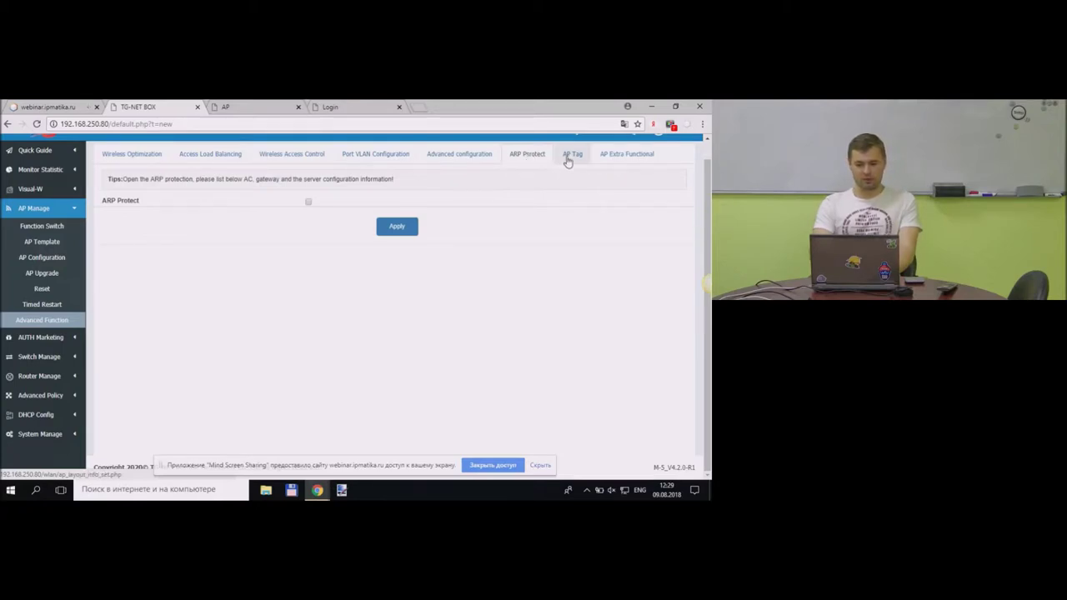
left_click(566, 158)
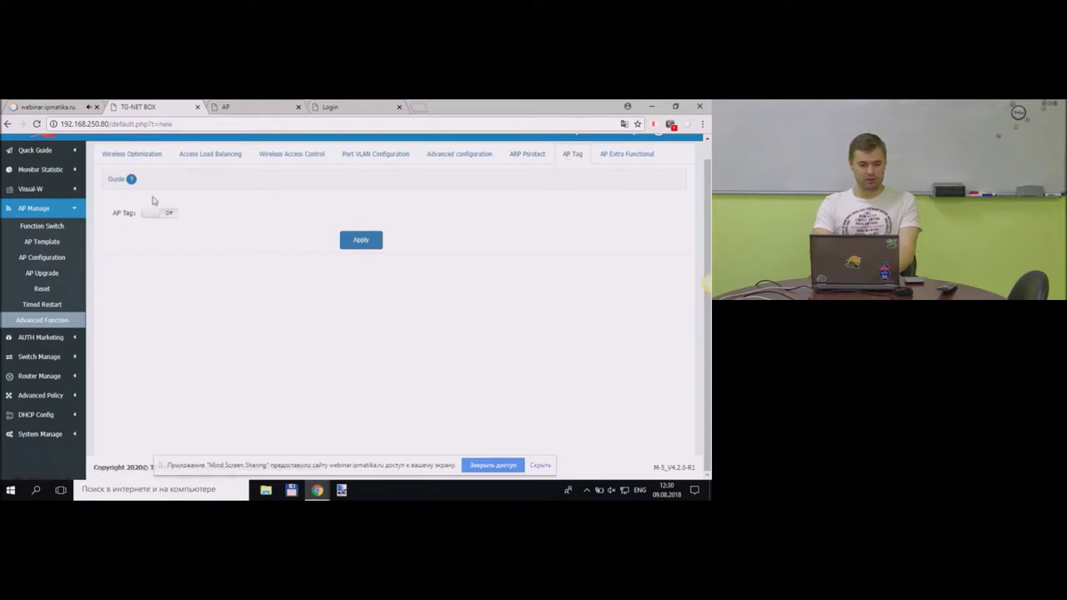
left_click(168, 216)
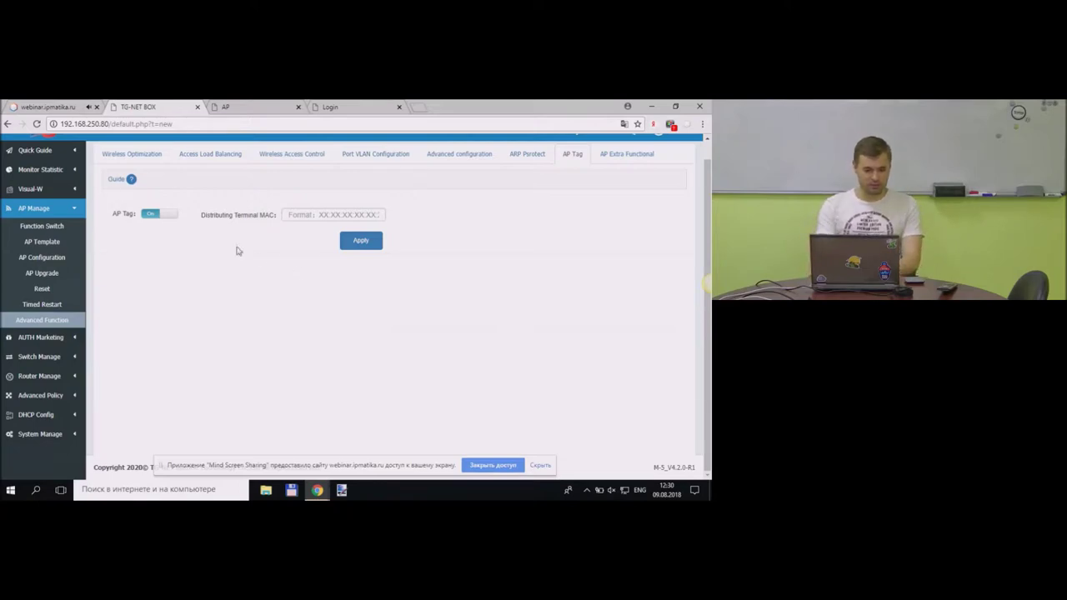
left_click(152, 217)
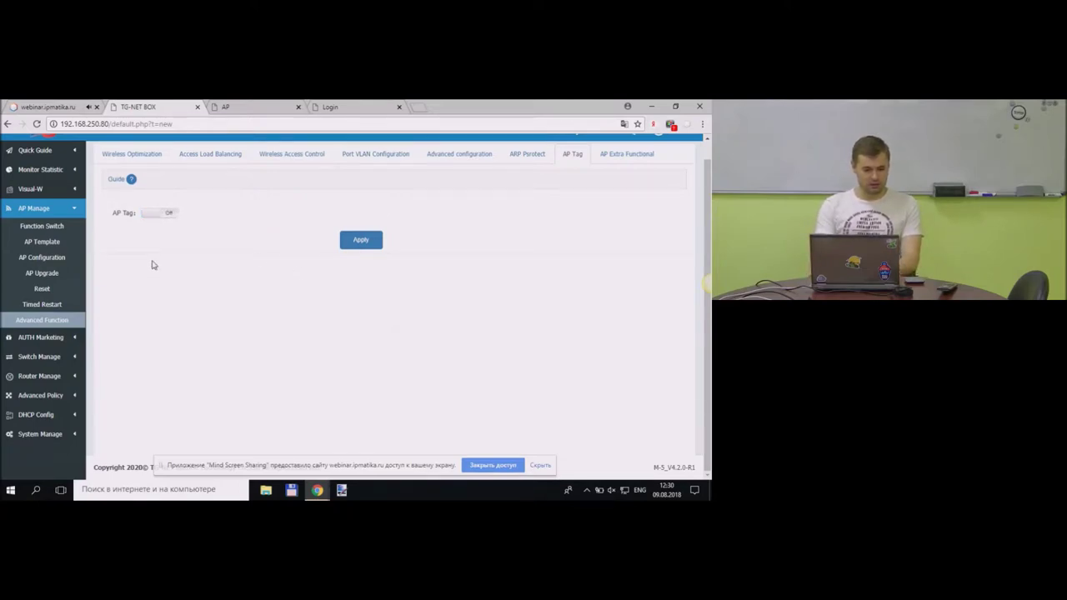
Review the basic authentication configuration and the methods offered in authentication policy 1.
left_click(70, 340)
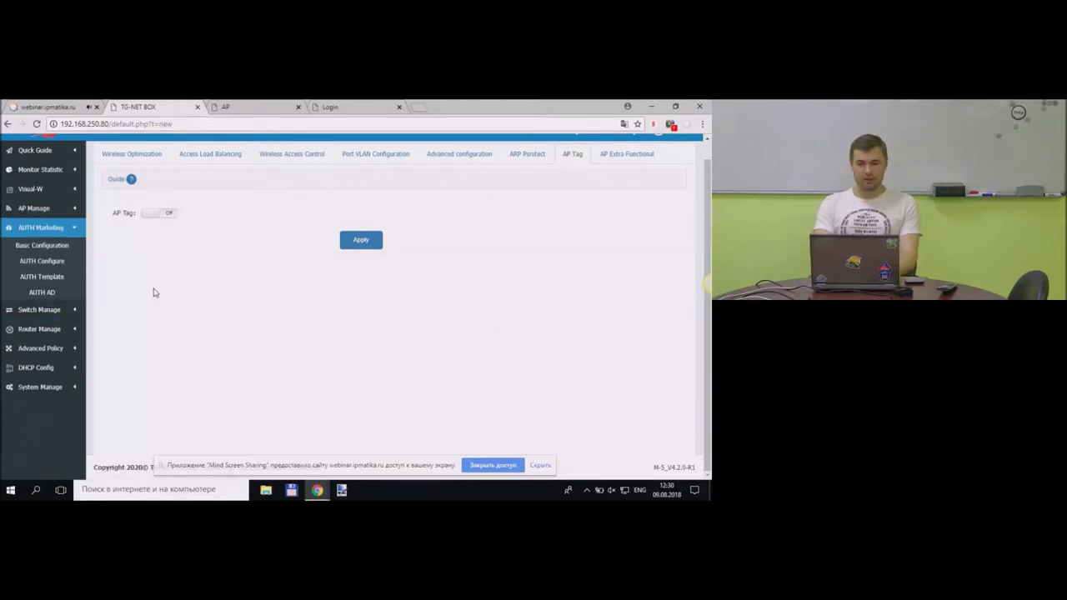
left_click(55, 248)
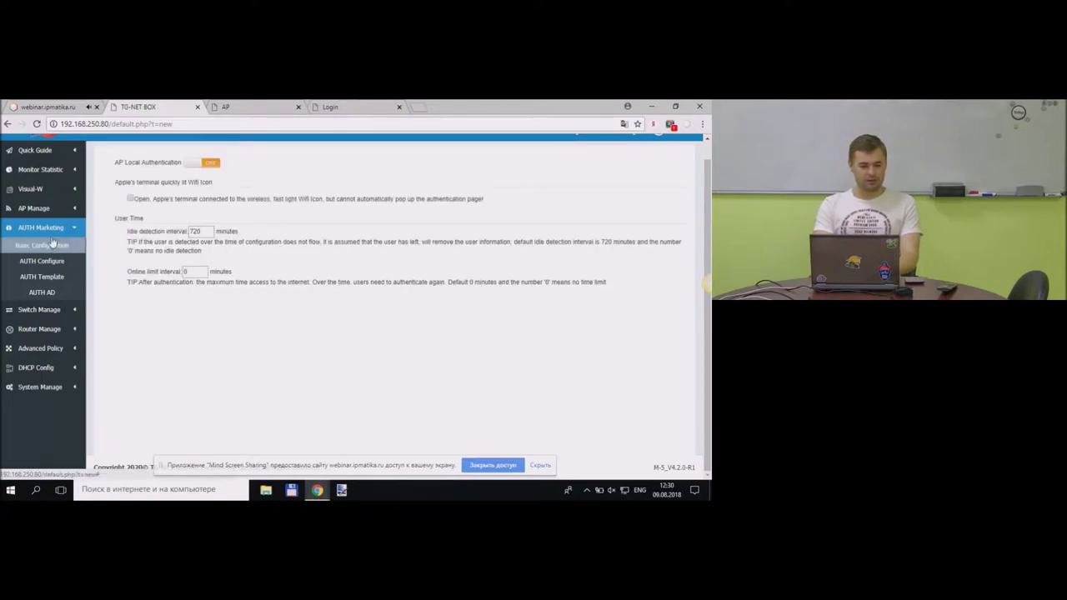
left_click(61, 262)
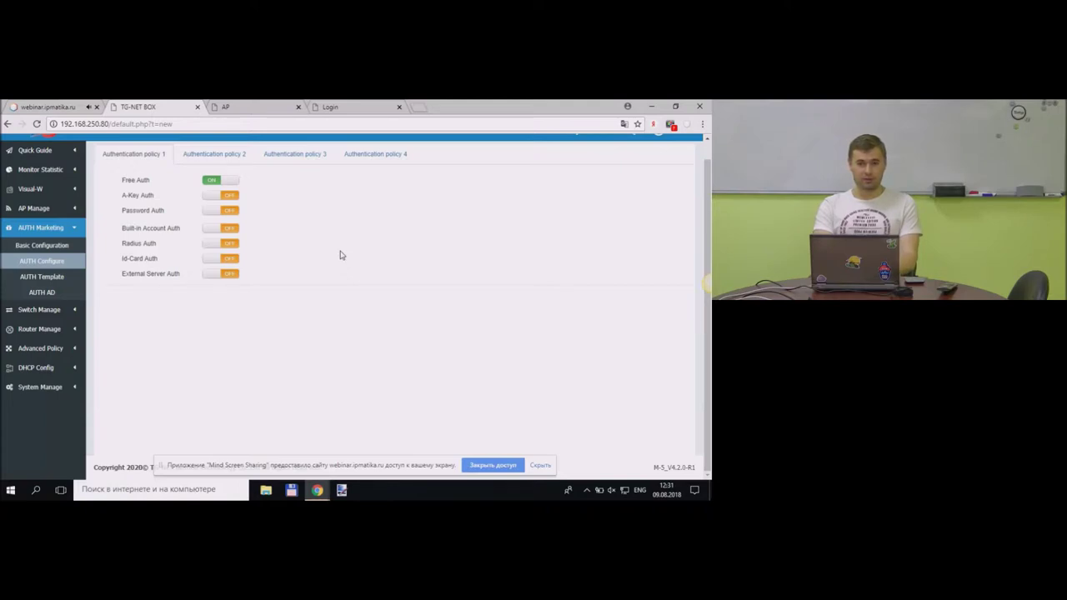
Try enabling Built-in Account Auth and Password Auth in authentication policy 1 without applying them.
left_click(230, 230)
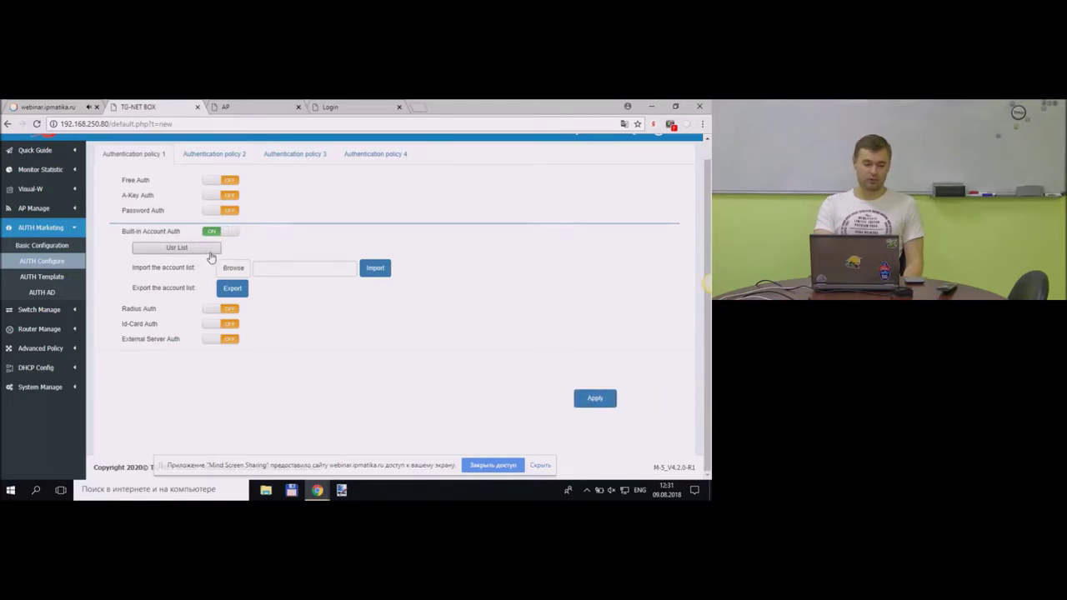
left_click(213, 210)
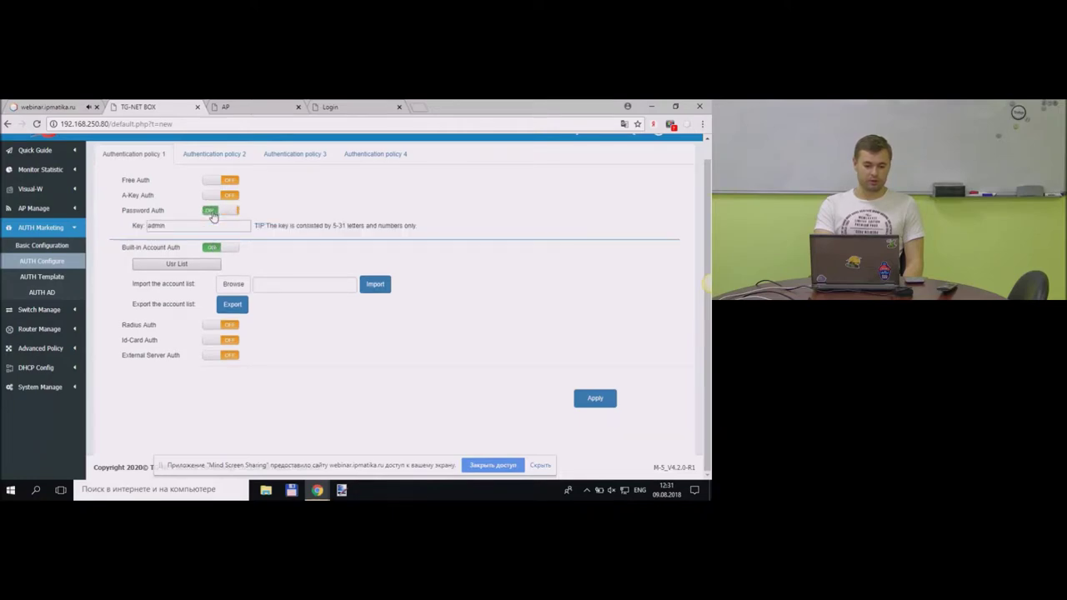
left_click(179, 226)
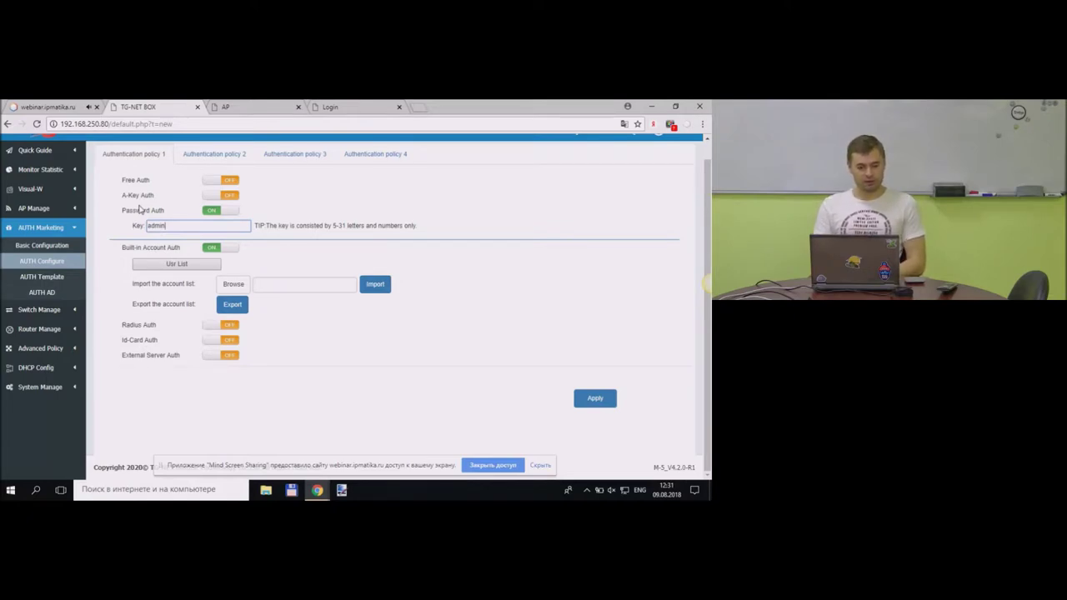
Open the details of the Defaults AP template and examine its authentication policy setting.
left_click(39, 208)
left_click(42, 226)
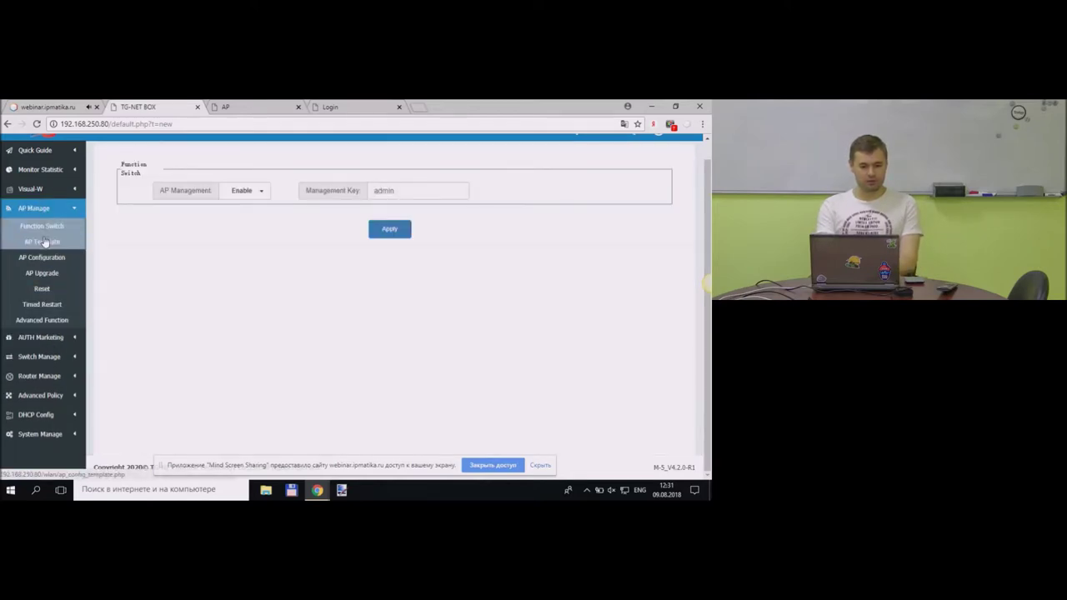
left_click(44, 241)
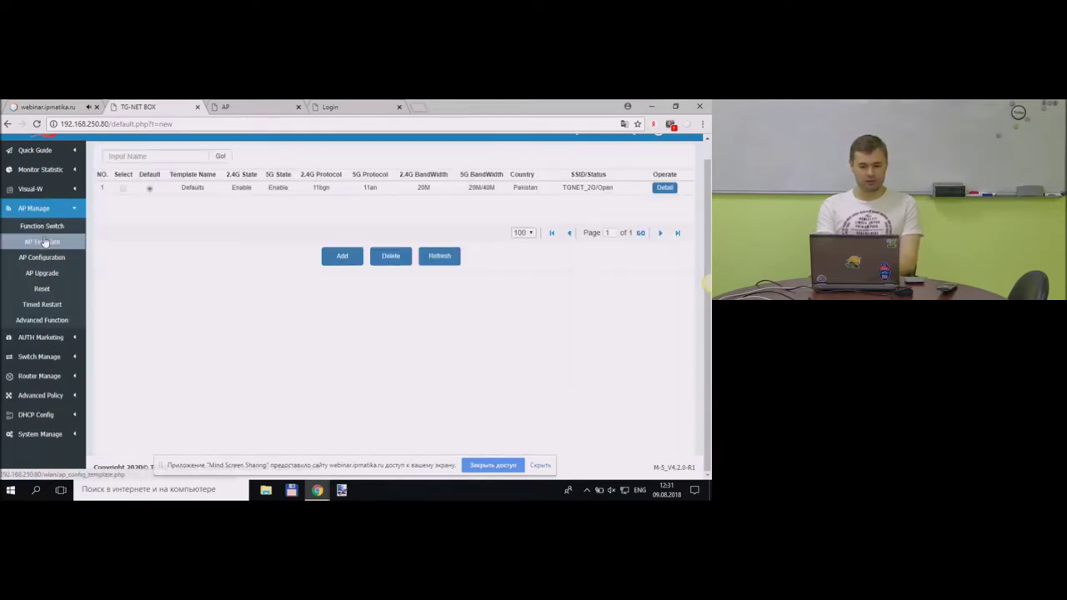
left_click(664, 188)
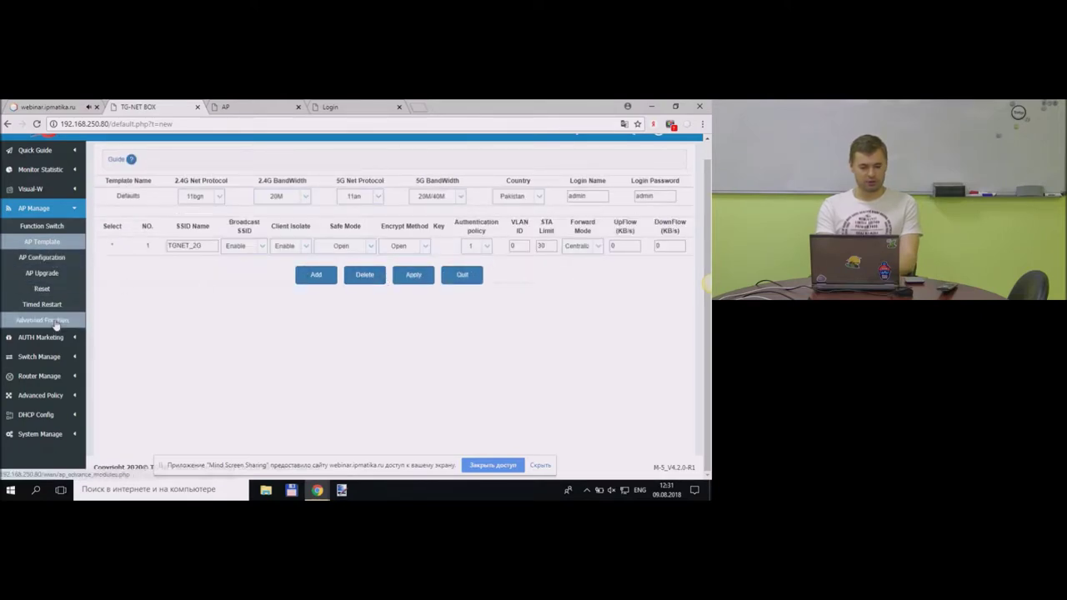
Return to the authentication marketing section and view the available authentication page templates.
left_click(46, 357)
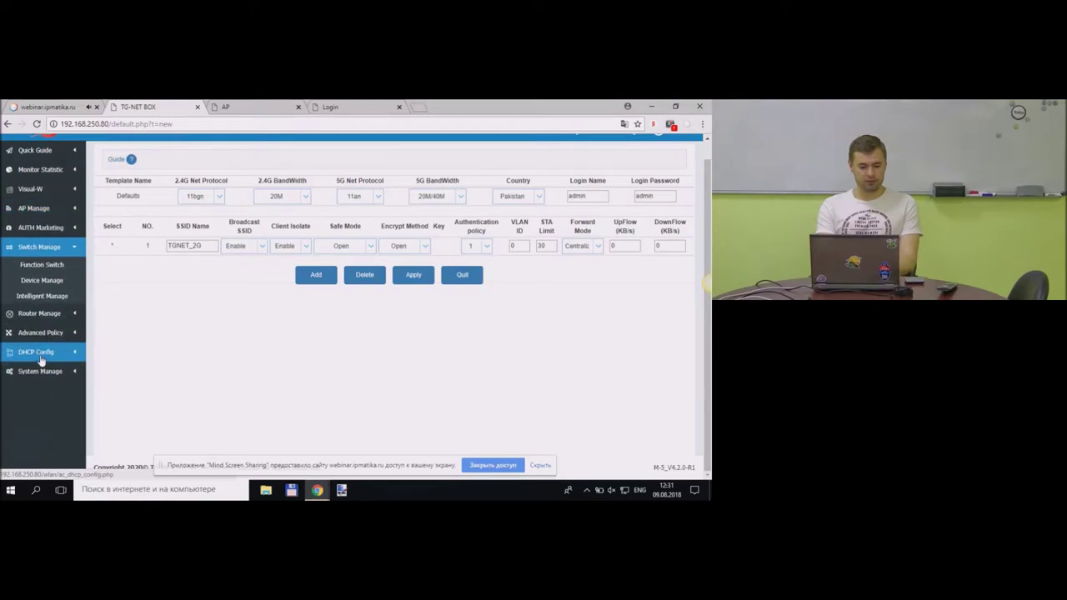
left_click(40, 228)
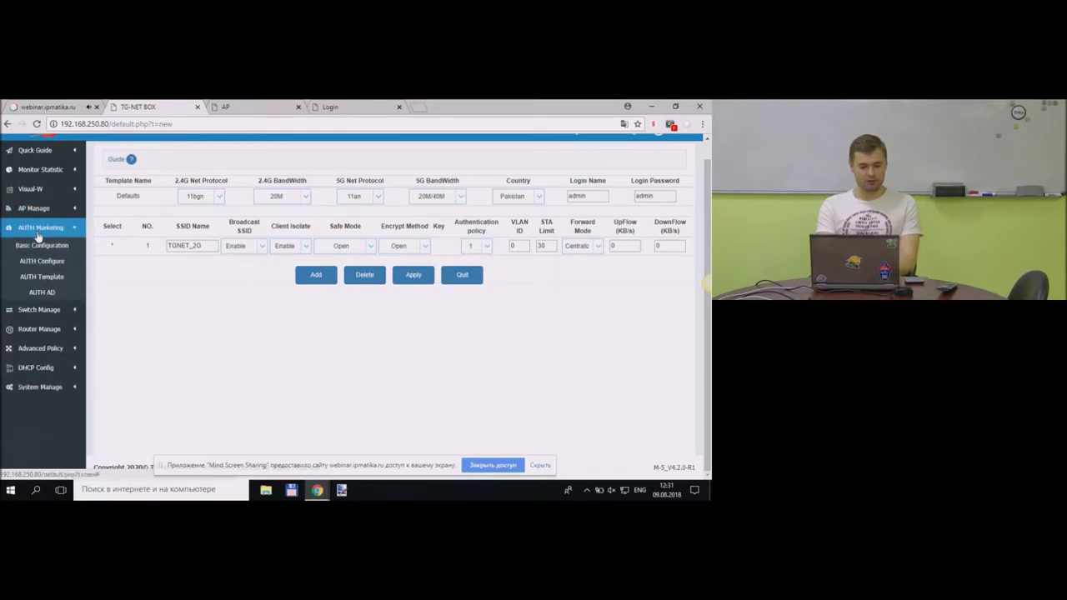
left_click(42, 276)
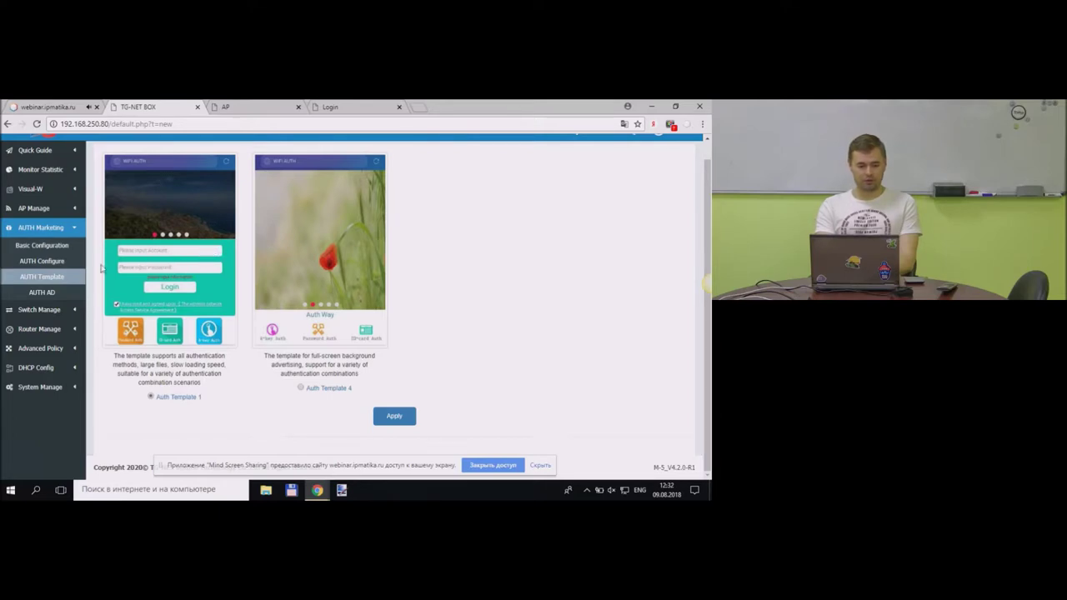
Try Radius Auth and External Server Auth in authentication policy 1 to inspect their server settings, without applying.
left_click(42, 260)
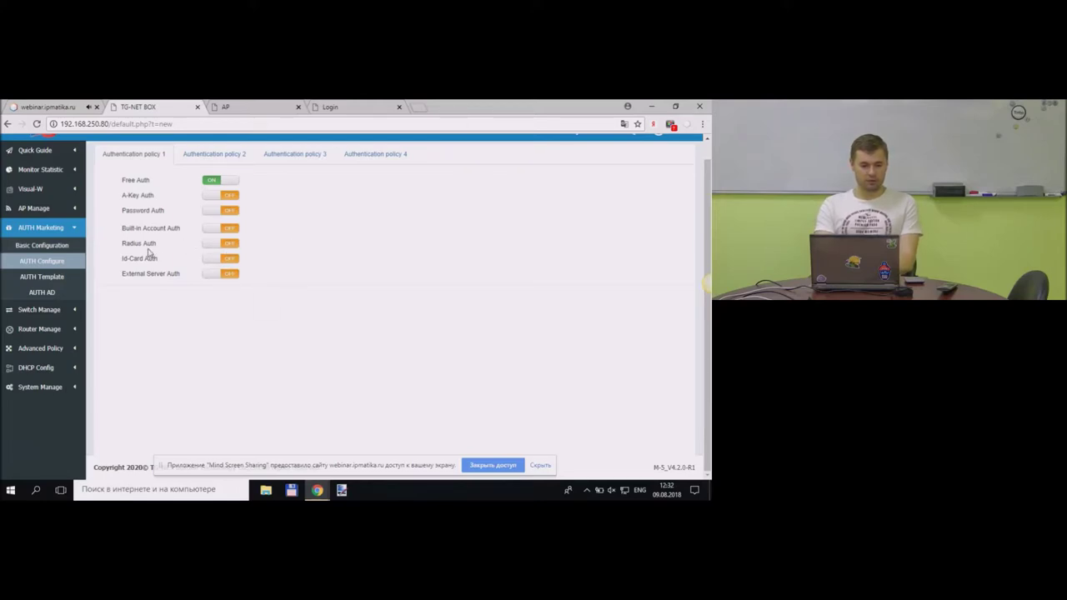
left_click(234, 246)
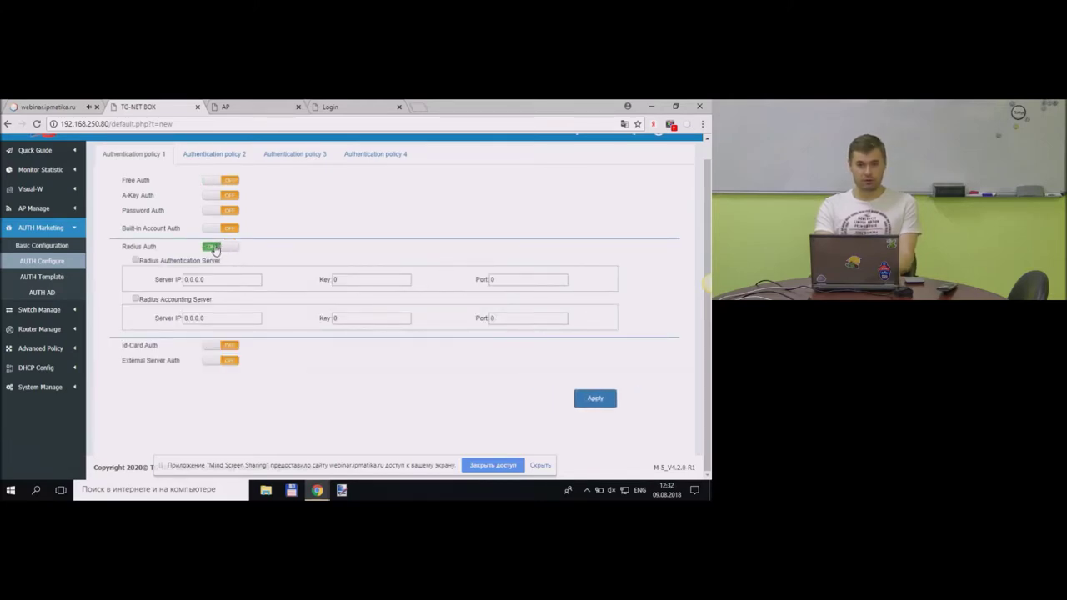
left_click(215, 248)
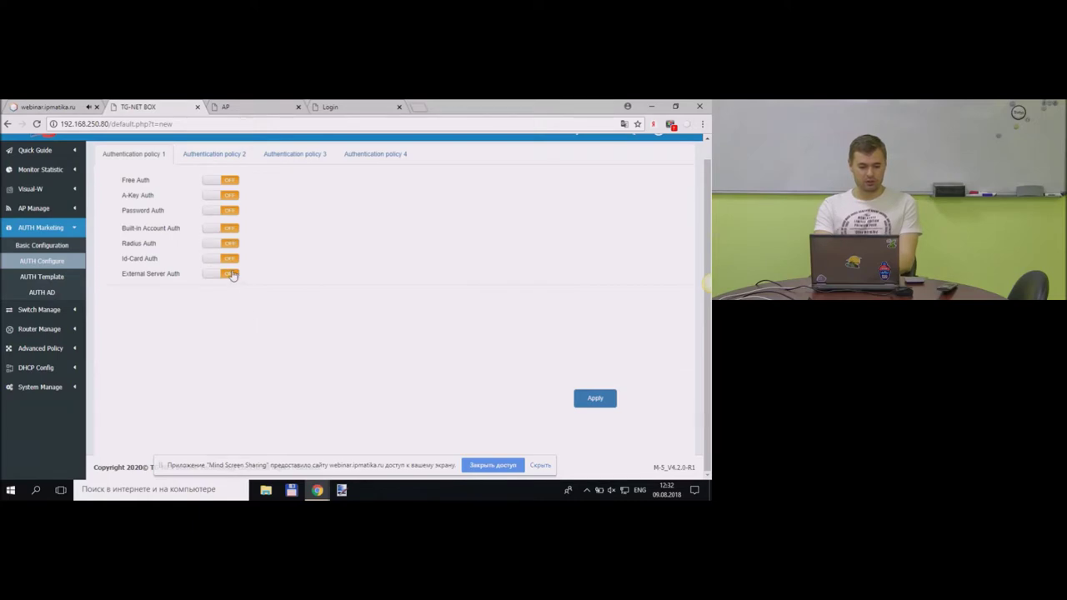
left_click(233, 275)
left_click(452, 194)
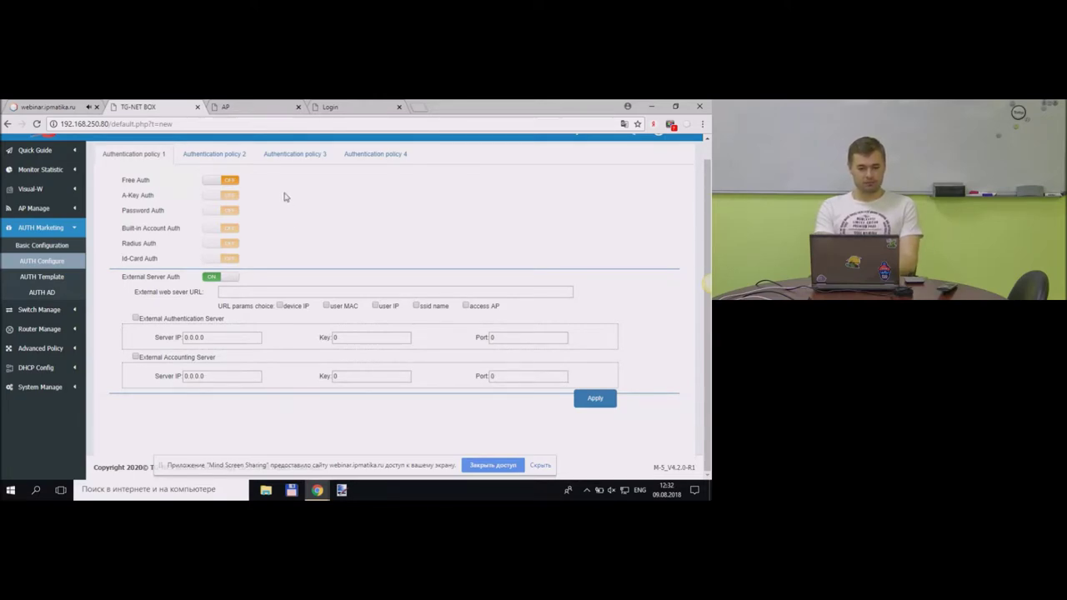
Review the options of authentication policies 2, 3 and 4, and return to policy 1.
left_click(222, 158)
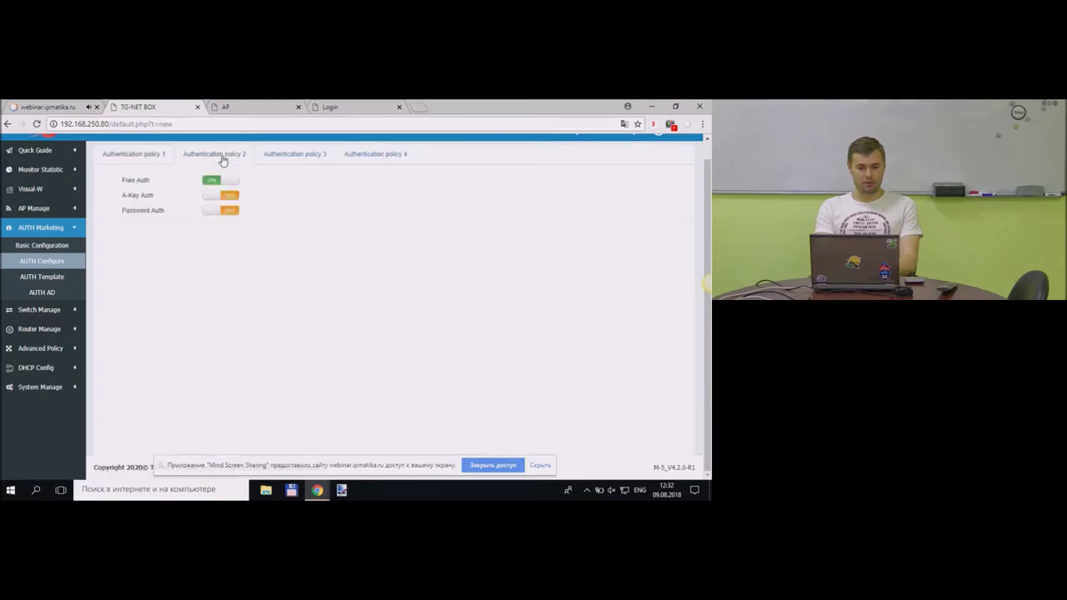
left_click(279, 162)
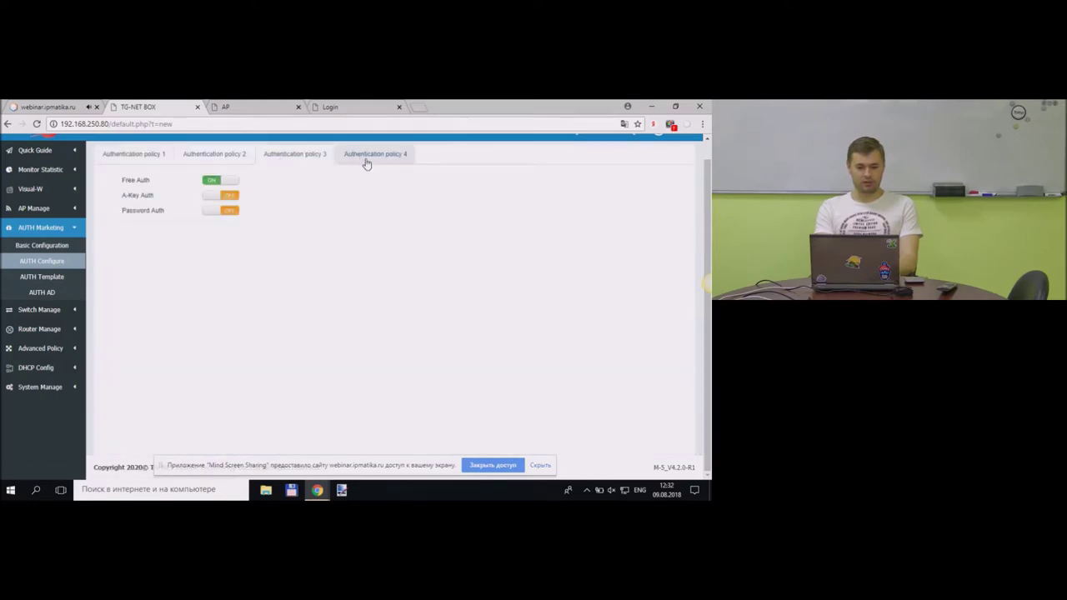
left_click(376, 157)
left_click(217, 155)
left_click(155, 156)
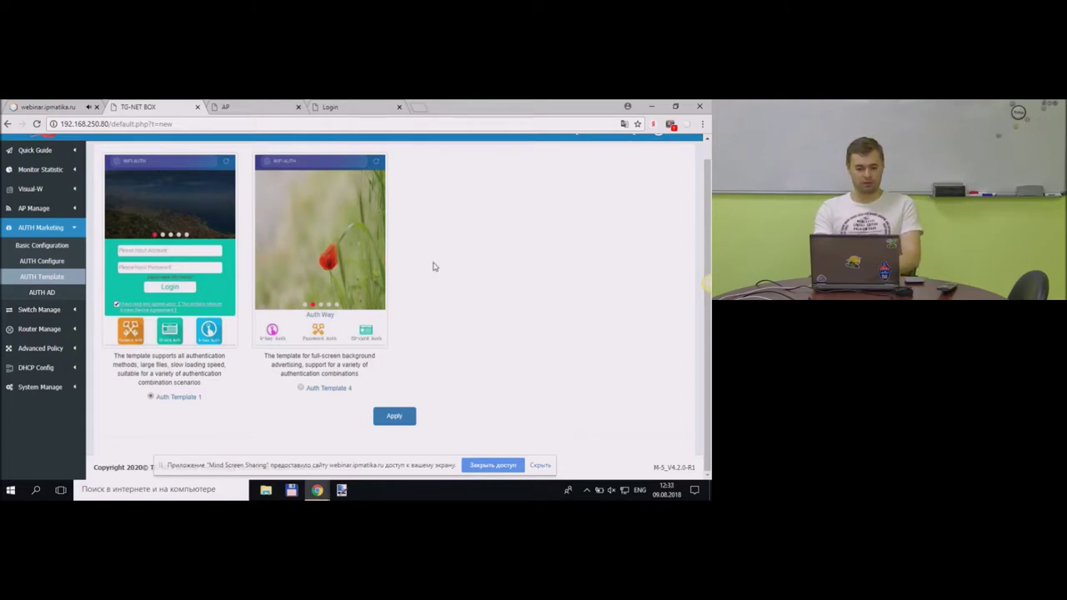
Review the authentication advertising settings, including the URL pushed after authentication, and reveal the switch management options.
left_click(43, 294)
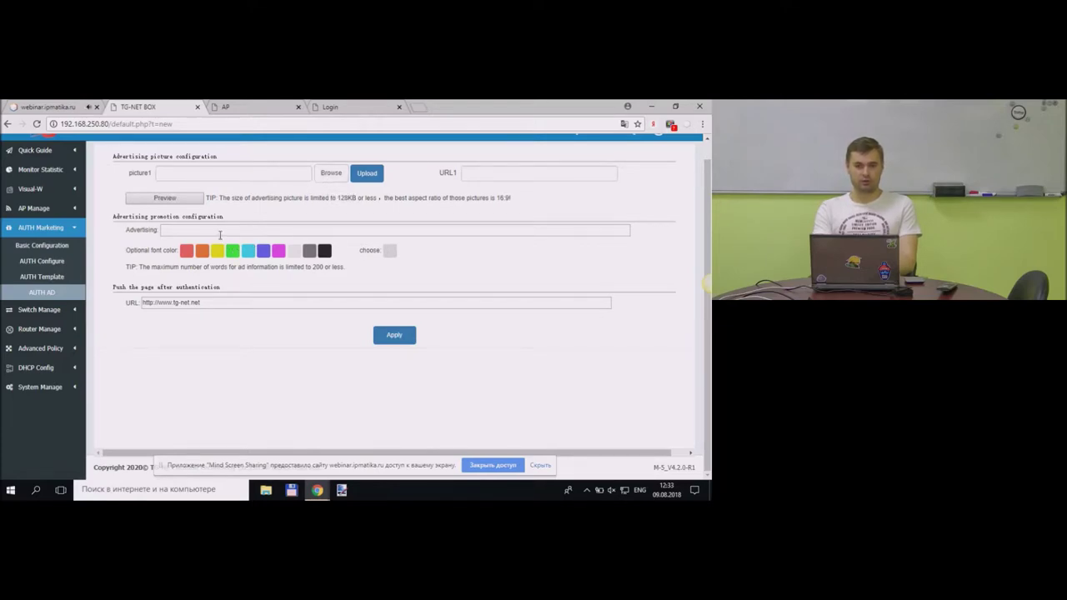
left_click(212, 302)
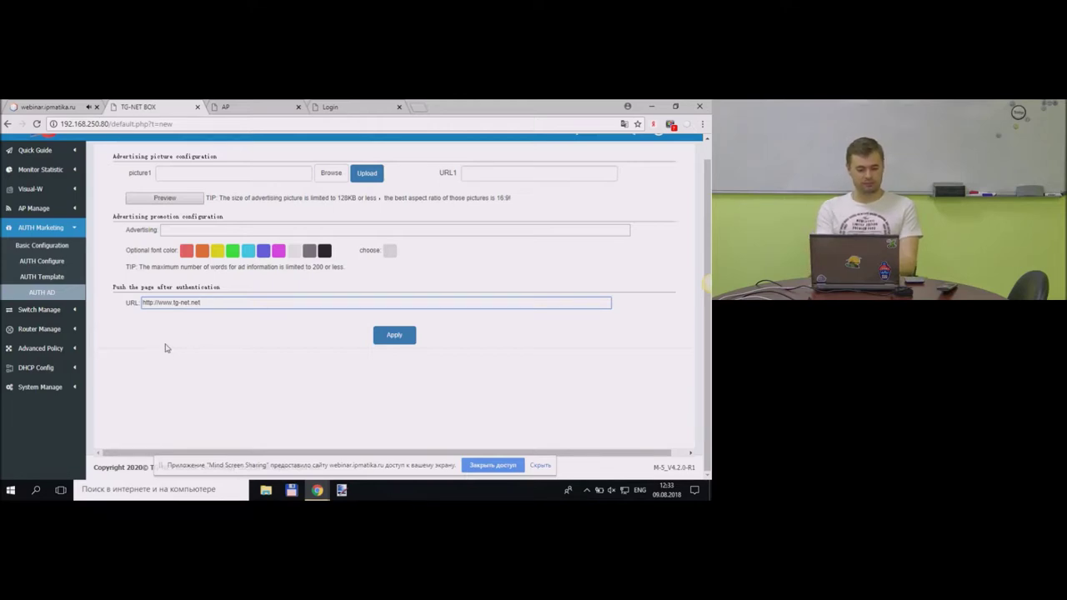
left_click(48, 309)
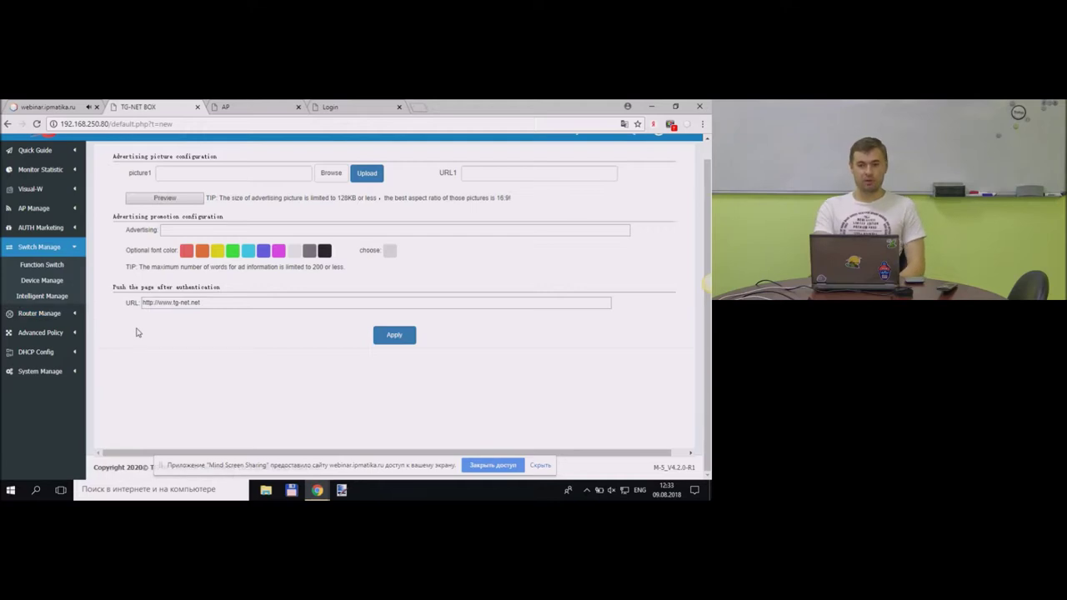
Review the switch management function settings, and check the P3026M-24POE's web login page from the device list before returning to the controller.
left_click(48, 265)
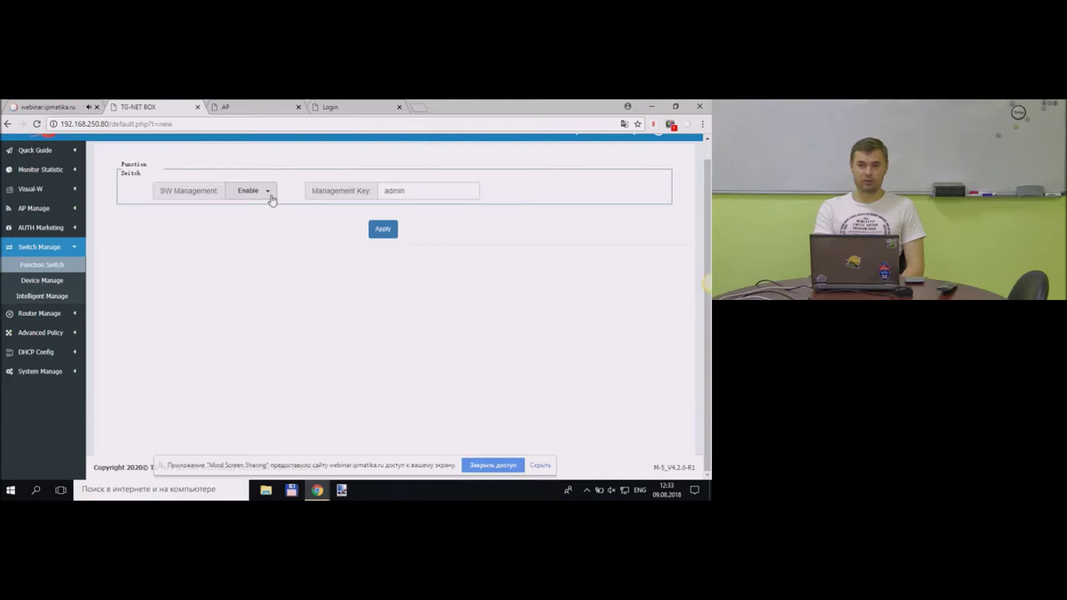
left_click(406, 192)
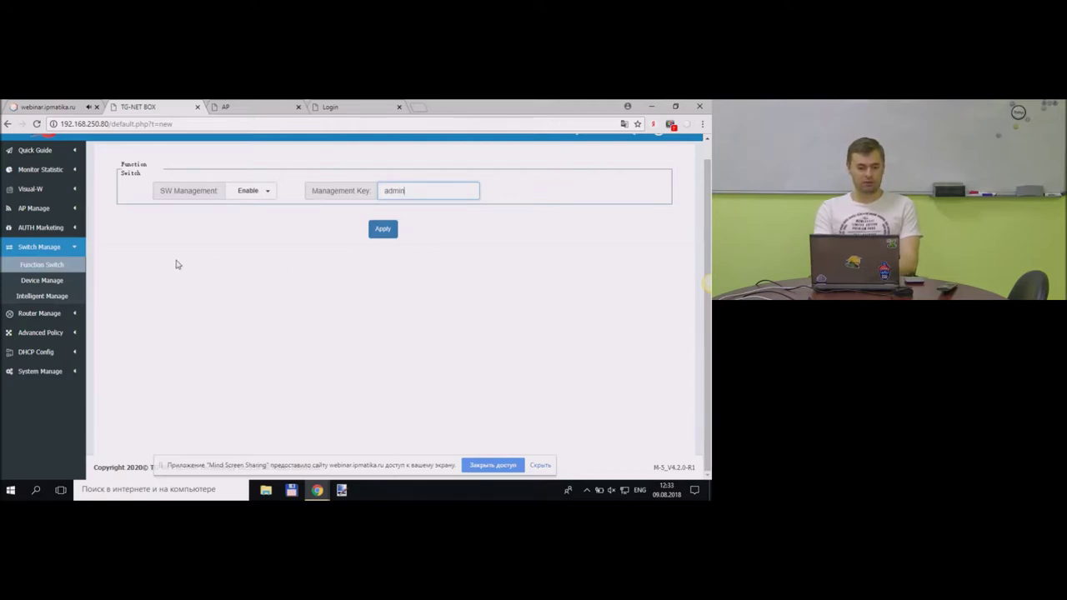
left_click(64, 281)
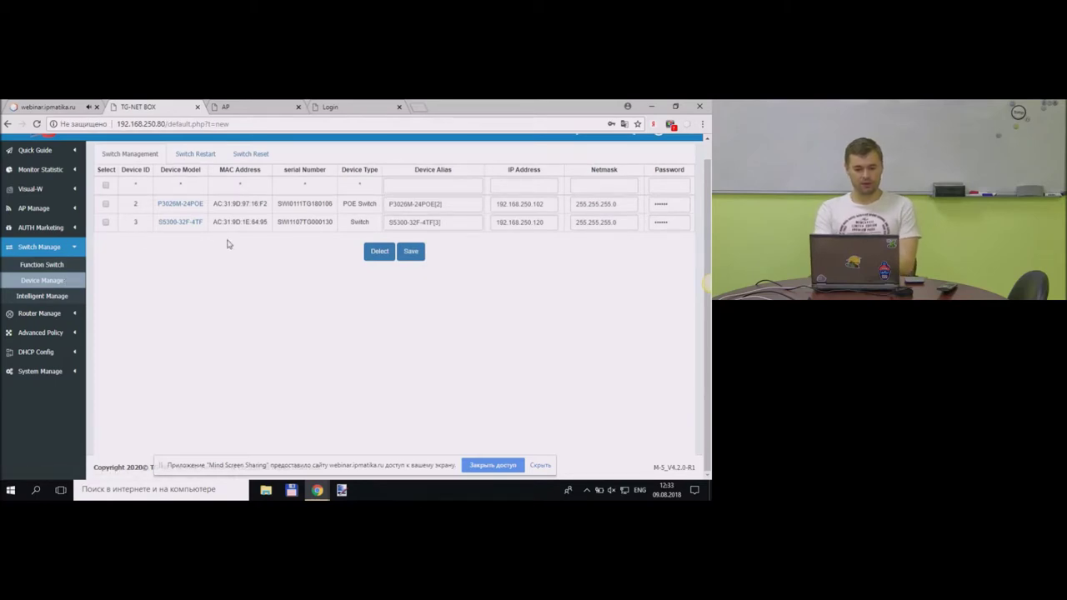
left_click(180, 205)
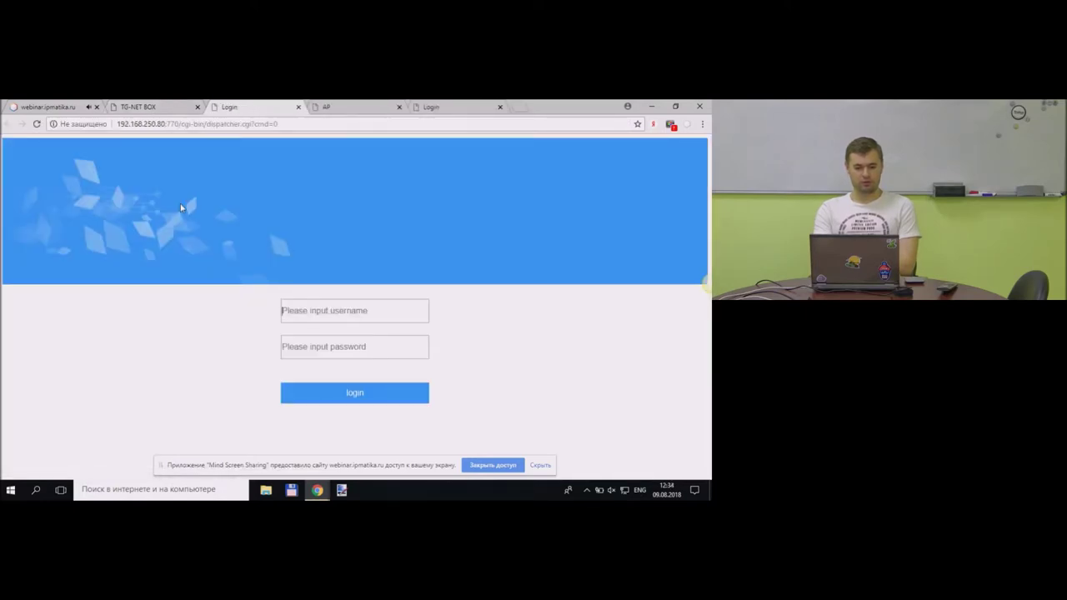
key("ctrl+shift+Tab")
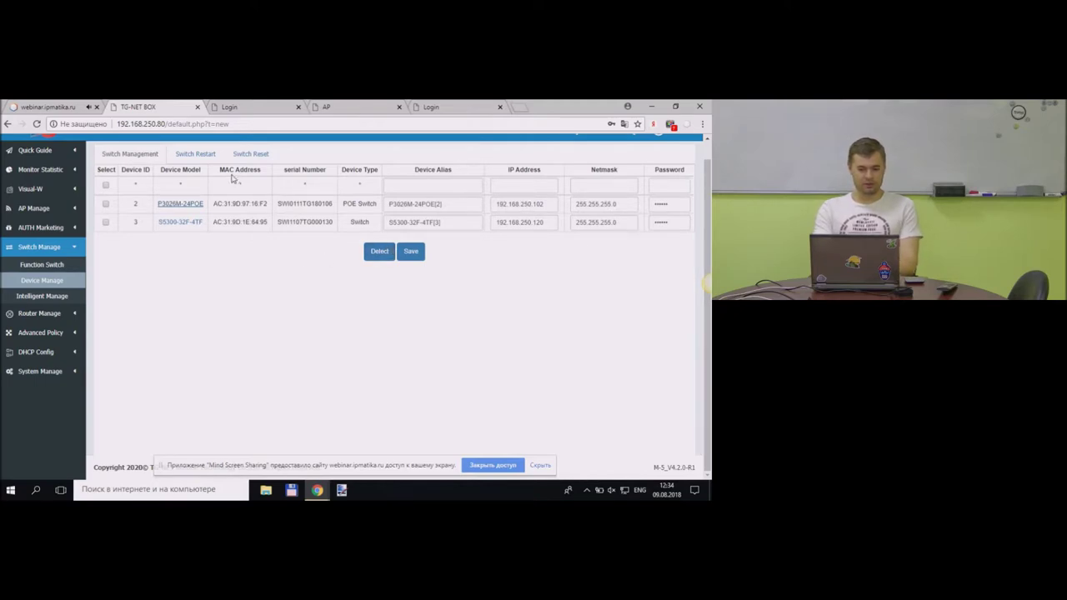
Review the restart and reset options for the managed switches.
left_click(210, 156)
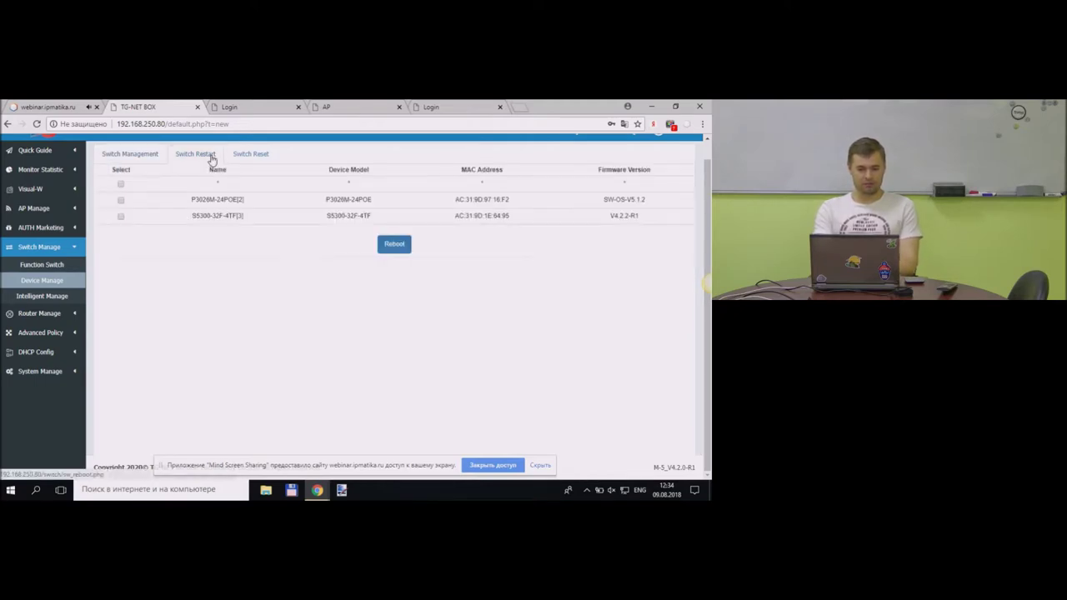
left_click(247, 157)
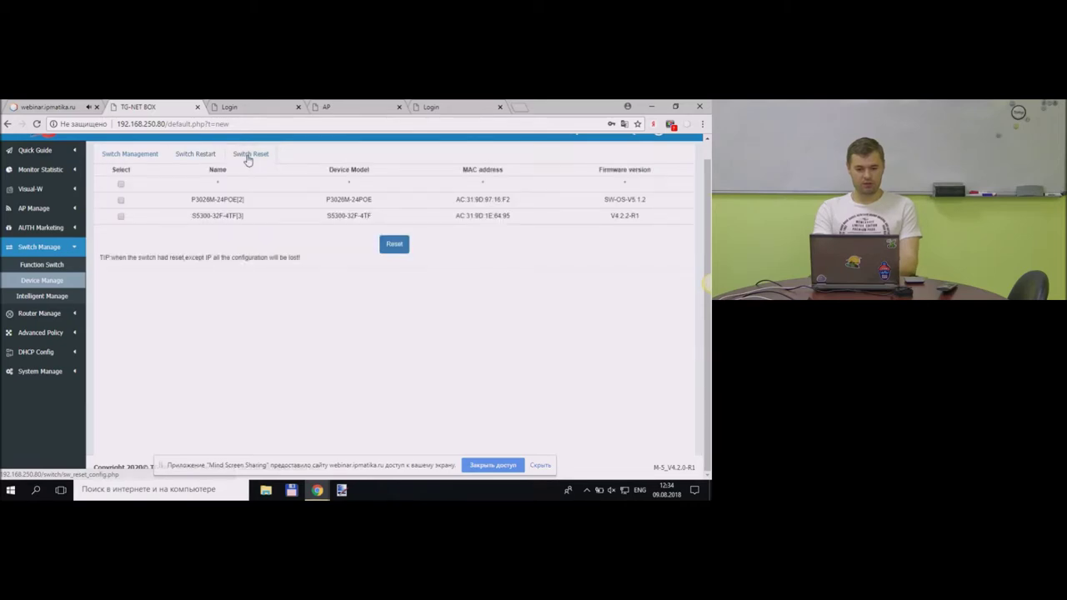
left_click(212, 158)
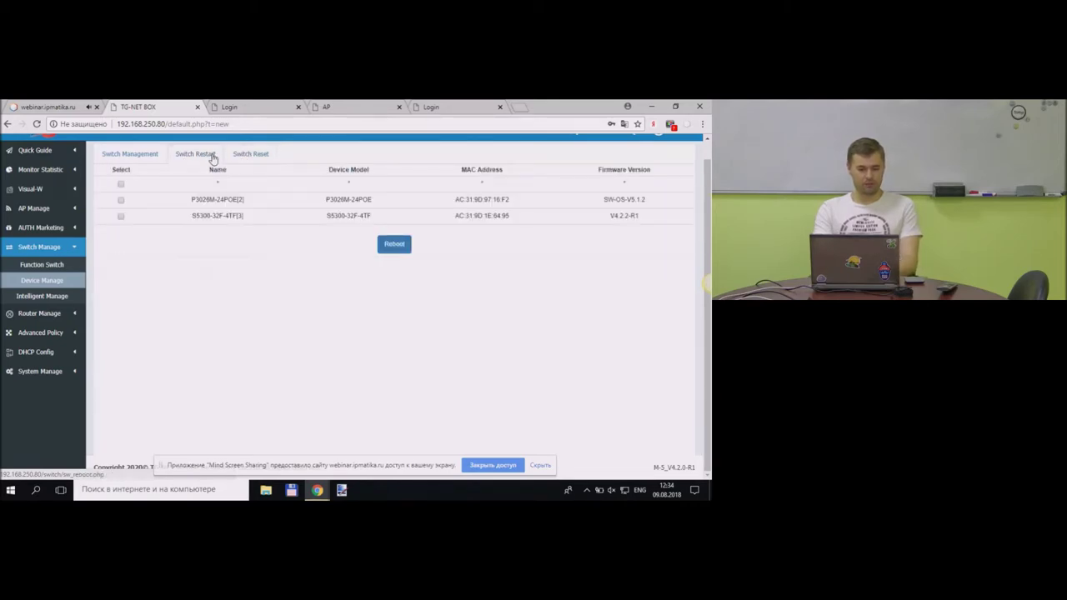
Draft a POE intelligent application for switch P3026M-24POE[2] and inspect its available device actions, without saving.
left_click(74, 298)
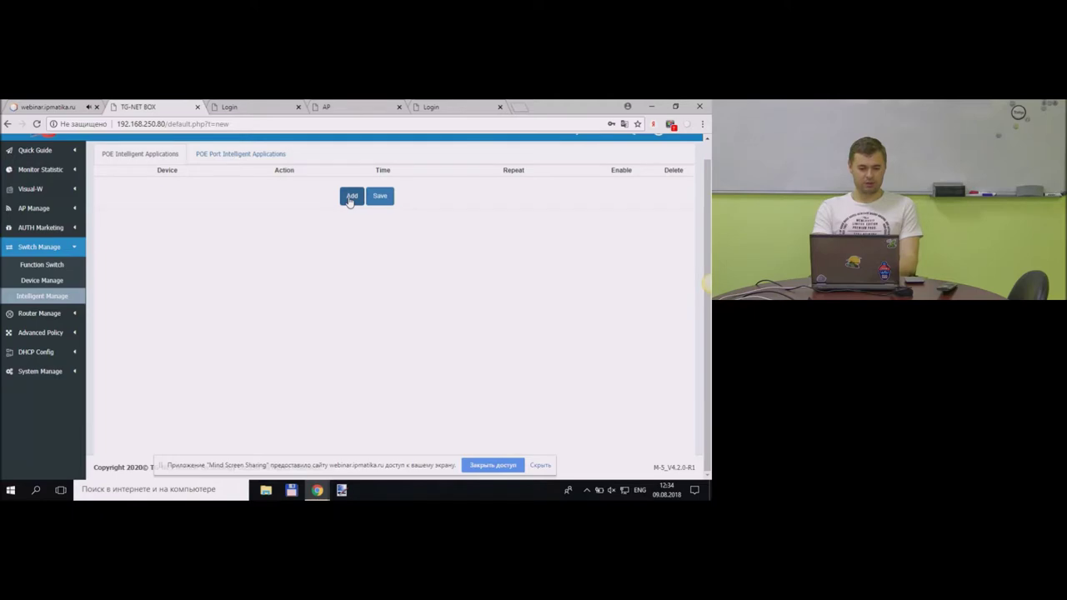
left_click(350, 198)
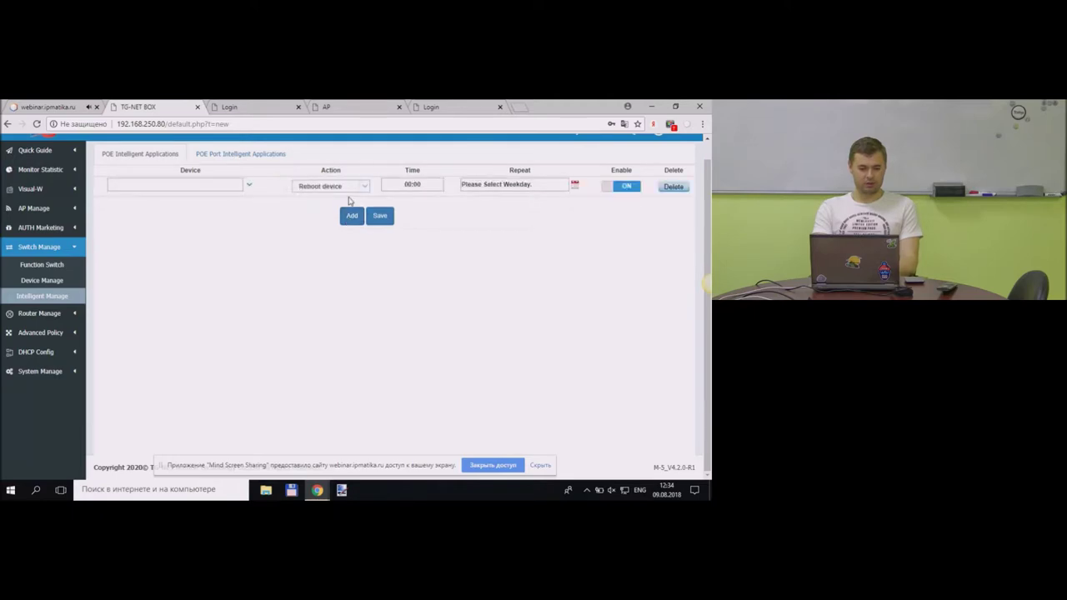
left_click(248, 186)
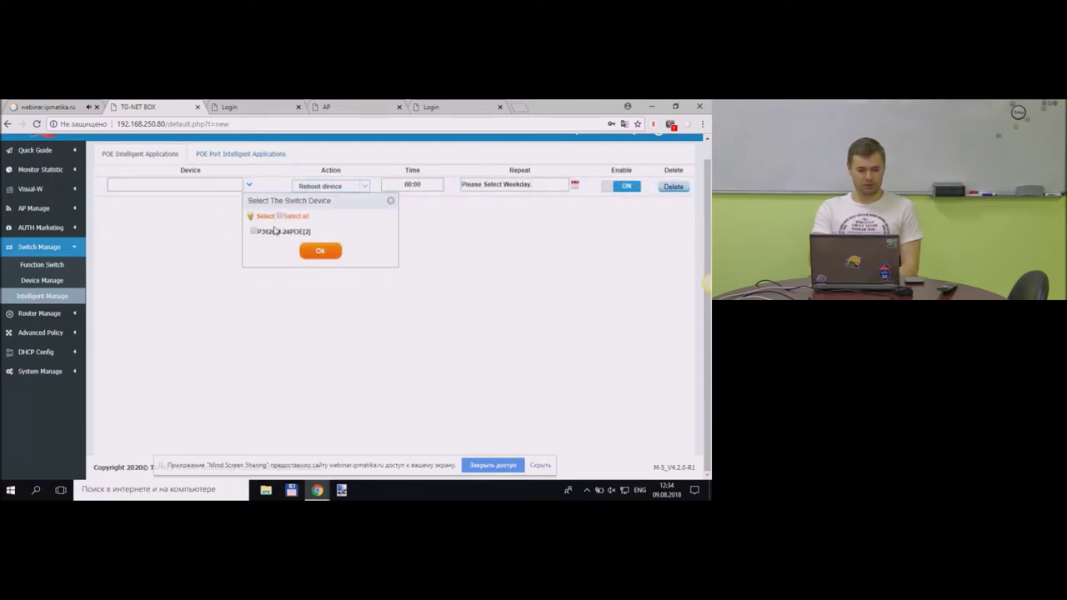
left_click(320, 250)
left_click(361, 187)
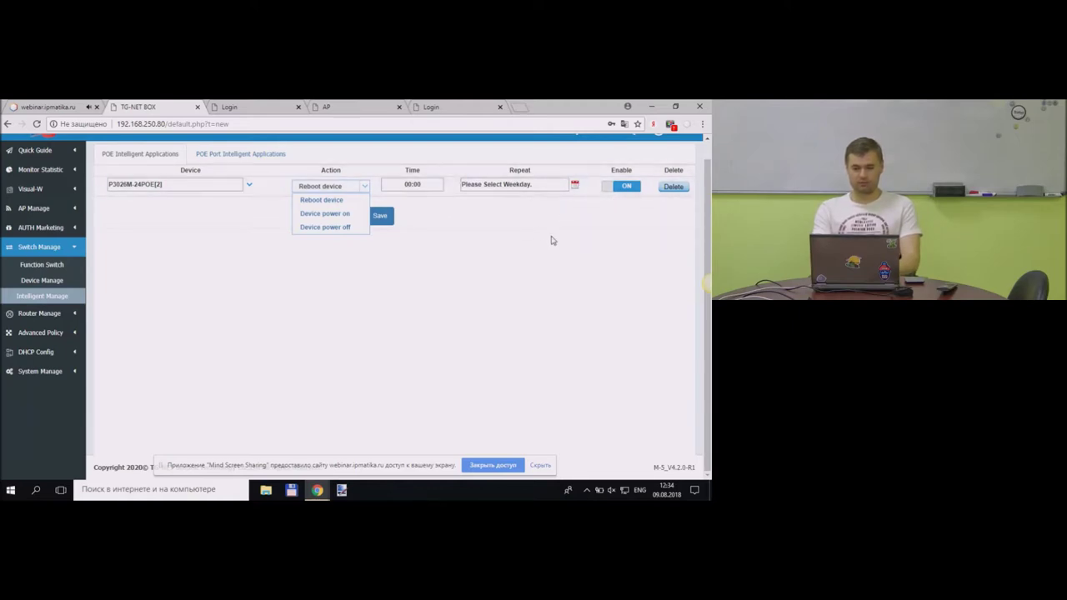
left_click(439, 236)
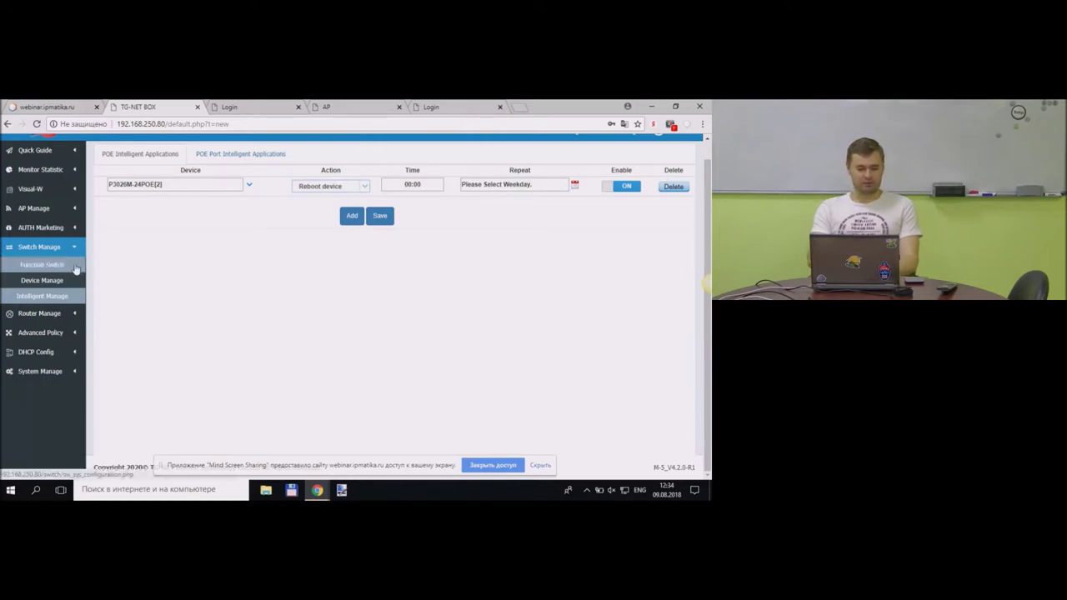
Draft a POE port intelligent application for Port1 of P3026M-24POE[2] and inspect its available port actions, without saving.
left_click(216, 156)
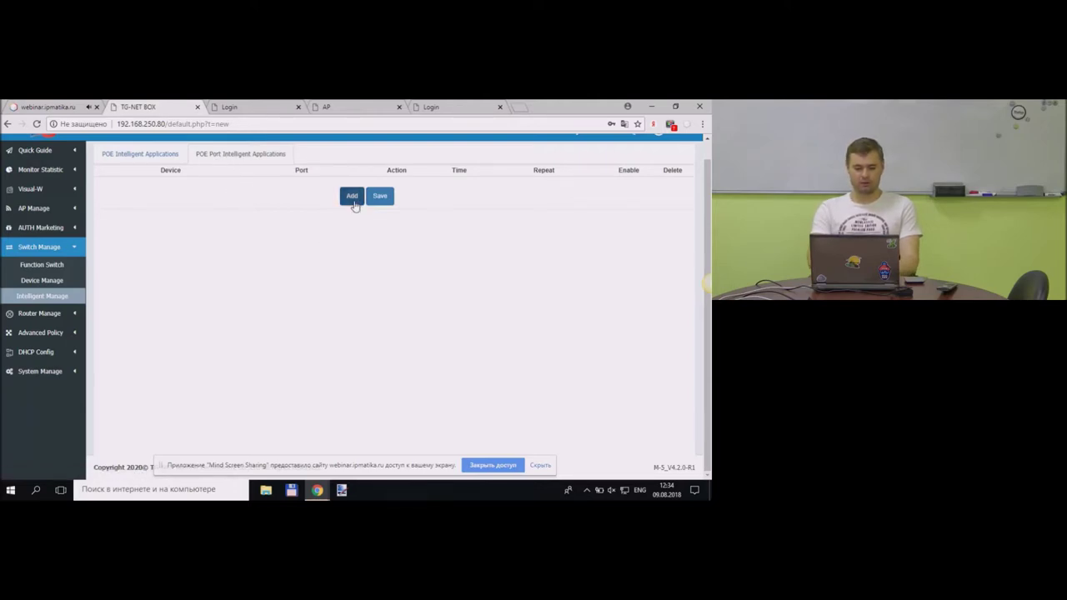
left_click(351, 198)
left_click(222, 190)
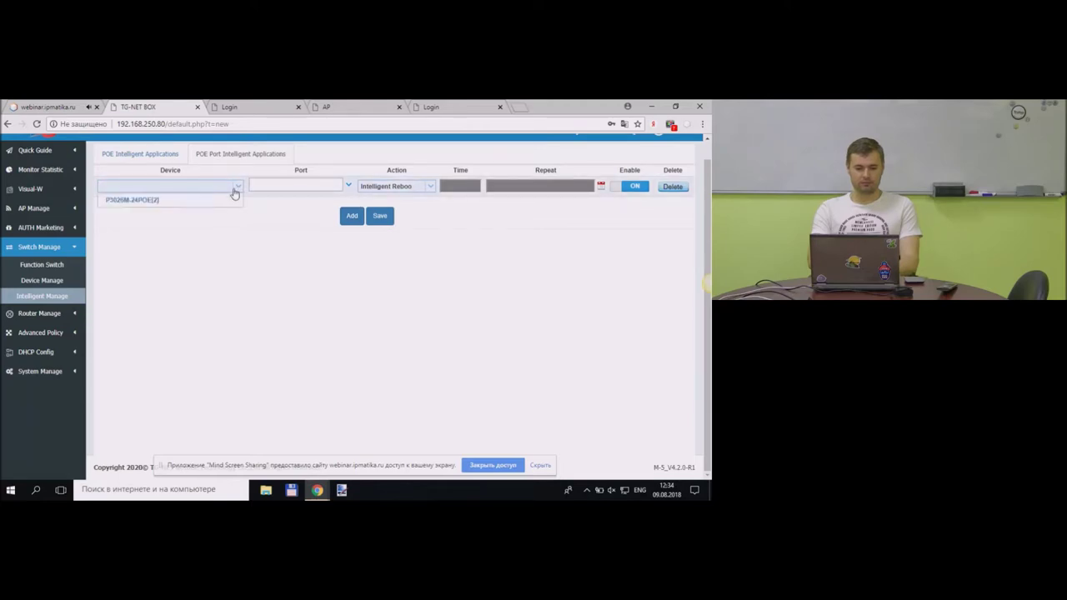
left_click(195, 202)
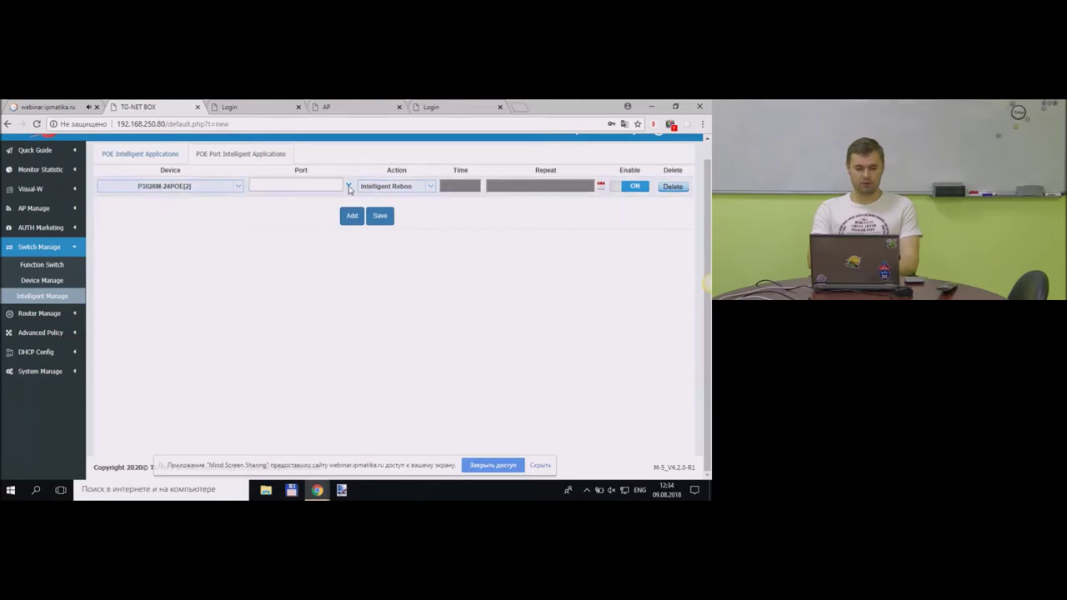
left_click(348, 186)
left_click(354, 230)
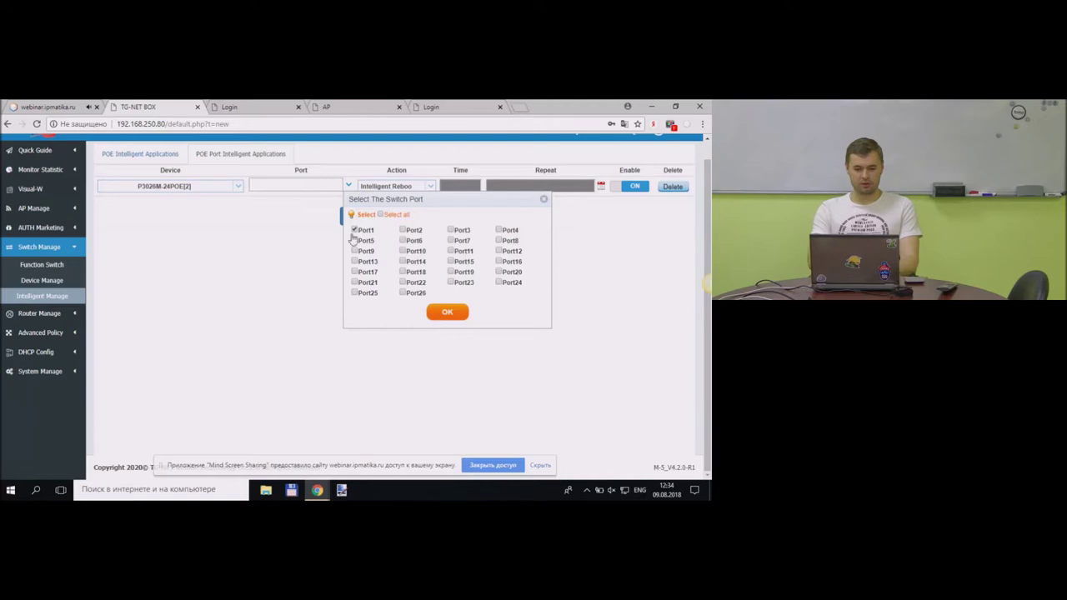
left_click(448, 311)
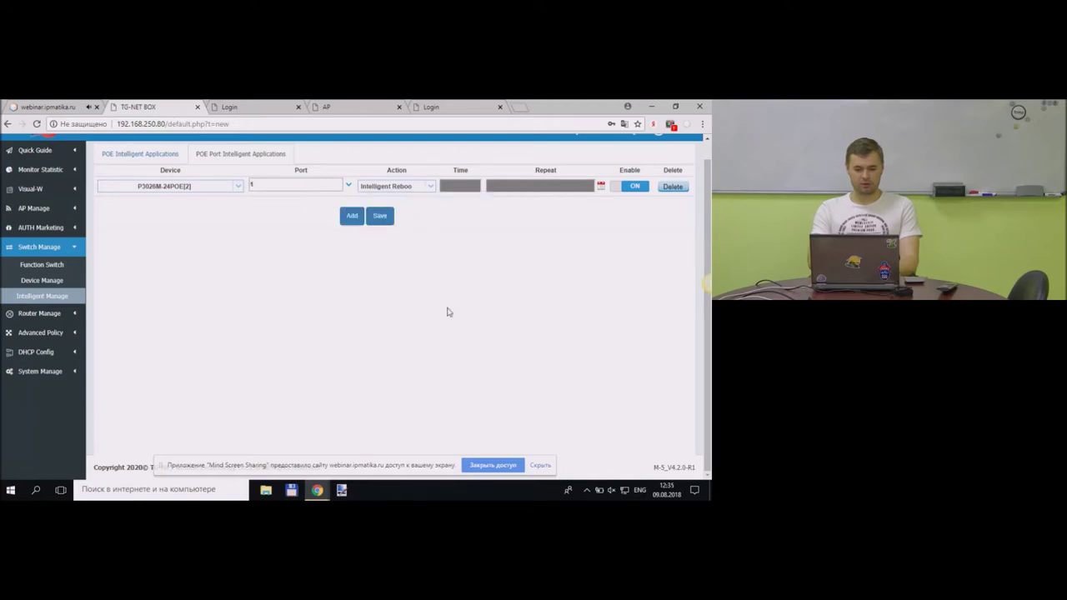
left_click(432, 187)
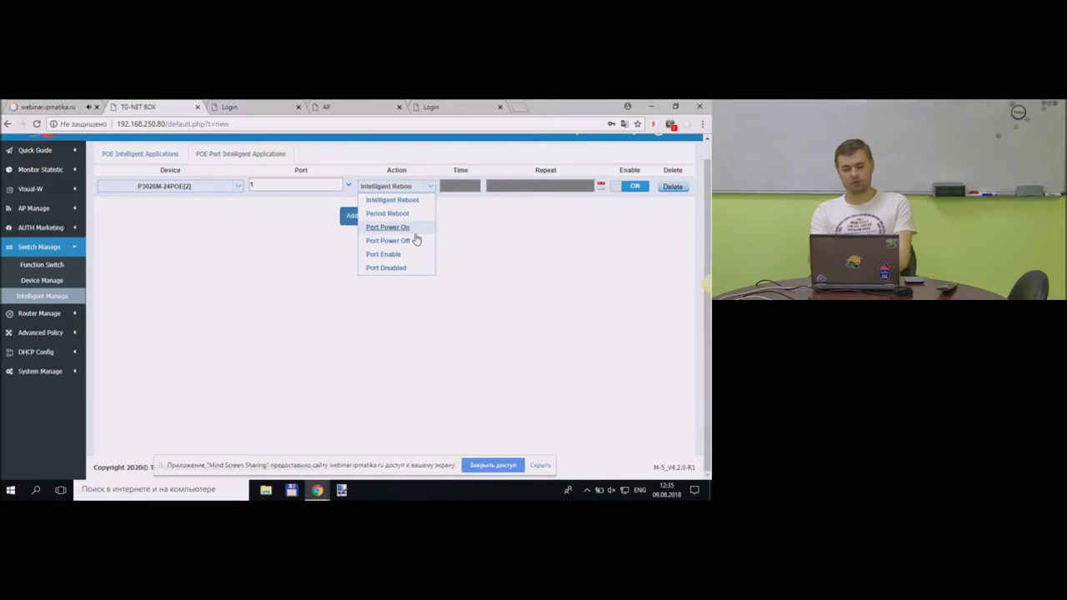
left_click(543, 259)
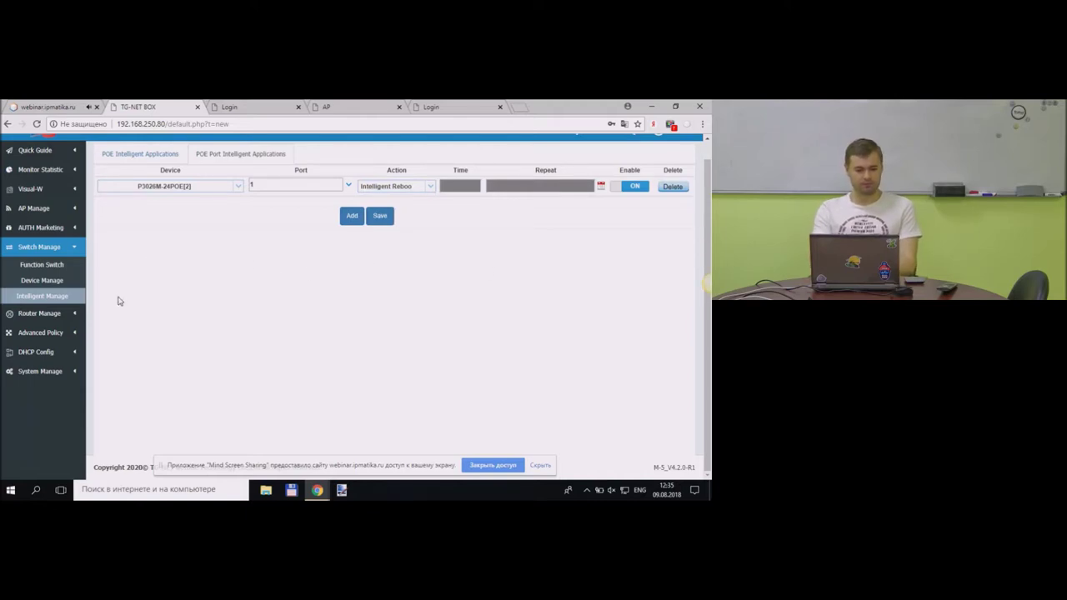
View the router management page and the white and black list under the advanced policies.
left_click(37, 315)
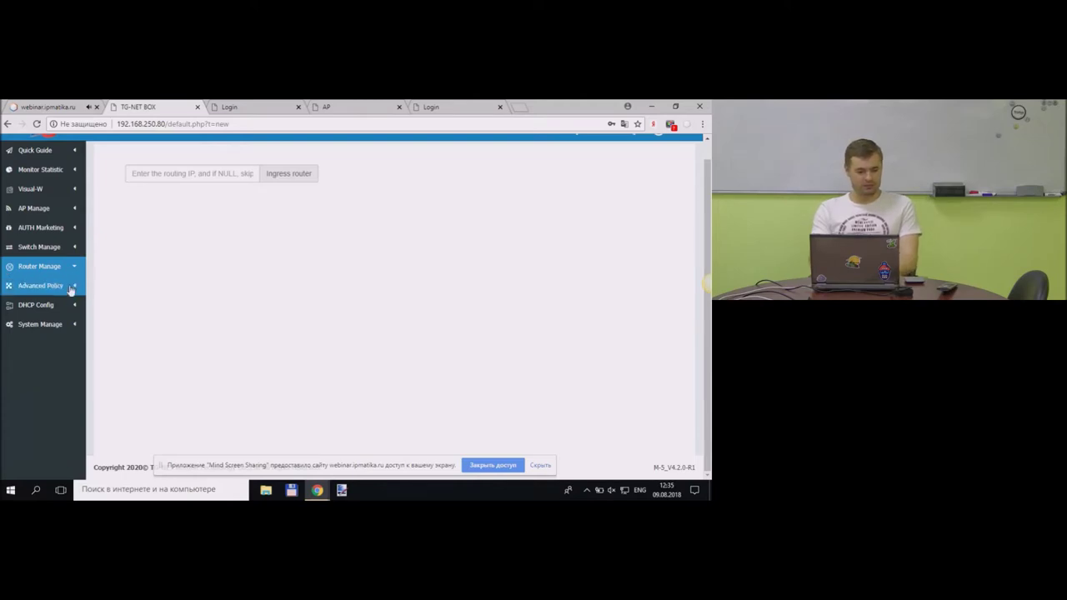
left_click(41, 286)
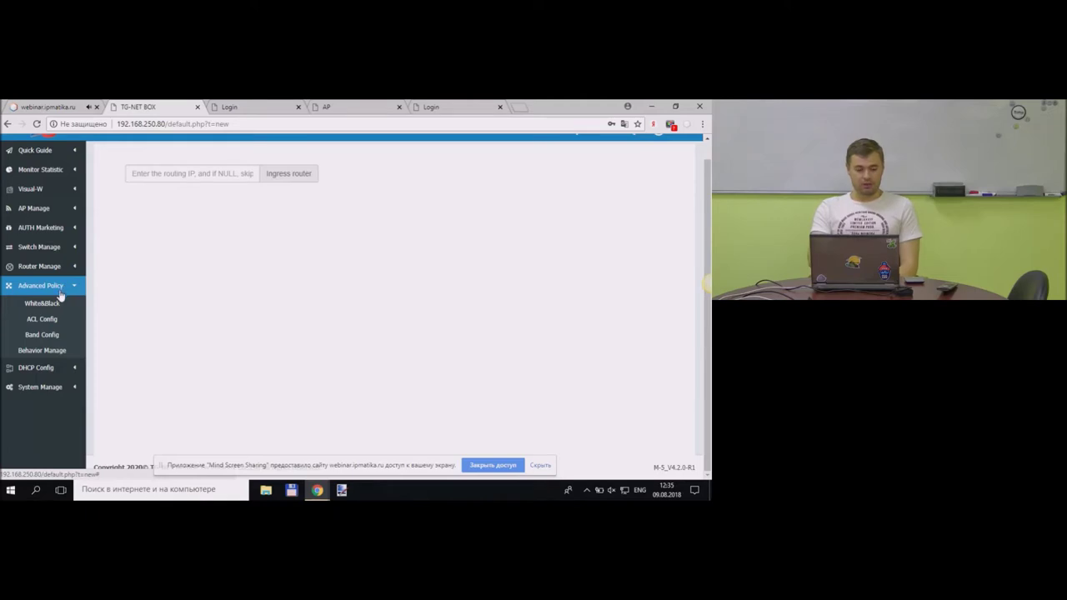
left_click(42, 303)
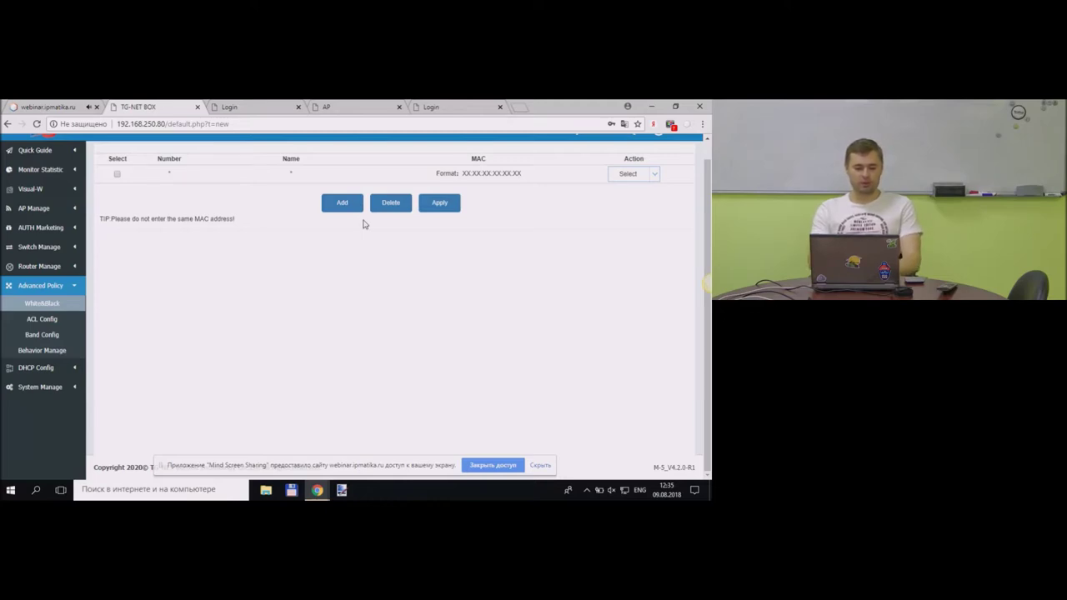
Add the connected wireless client from the station list to the whitelist with the note name 123.
left_click(58, 172)
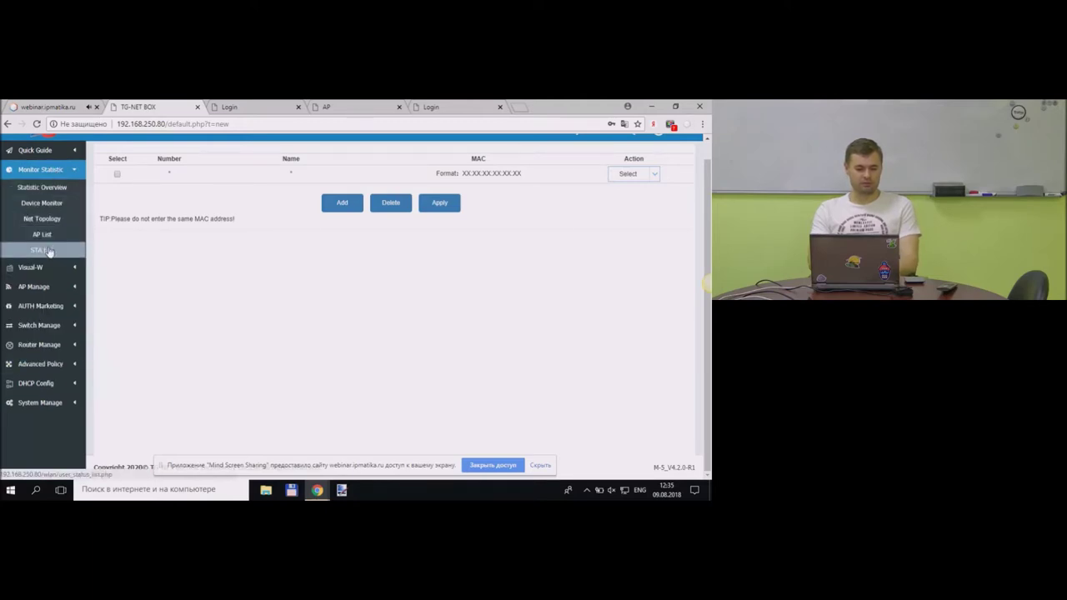
left_click(50, 252)
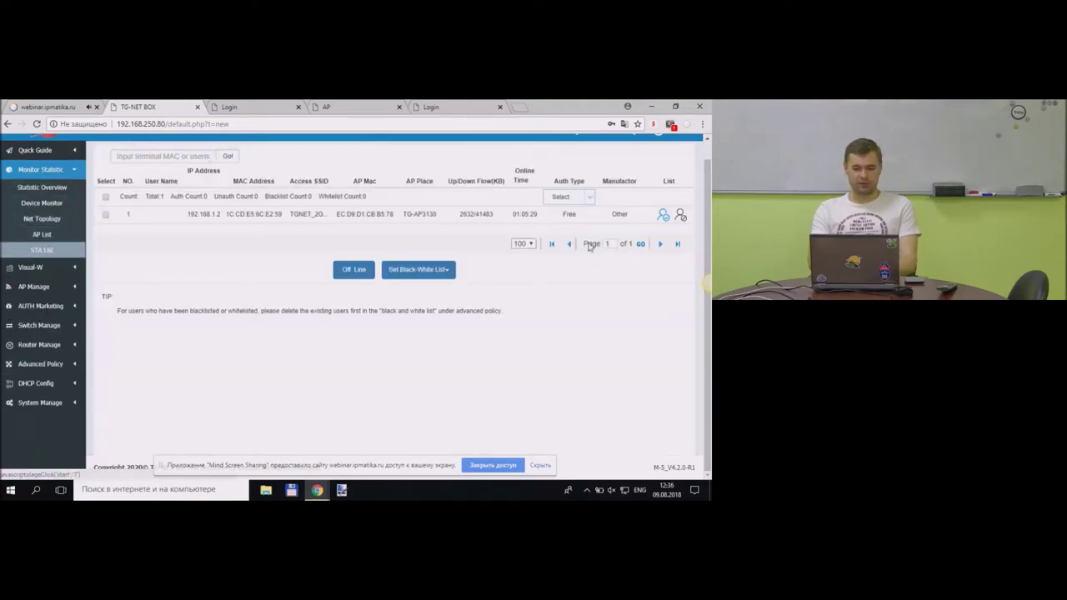
left_click(664, 219)
left_click(621, 223)
type("123")
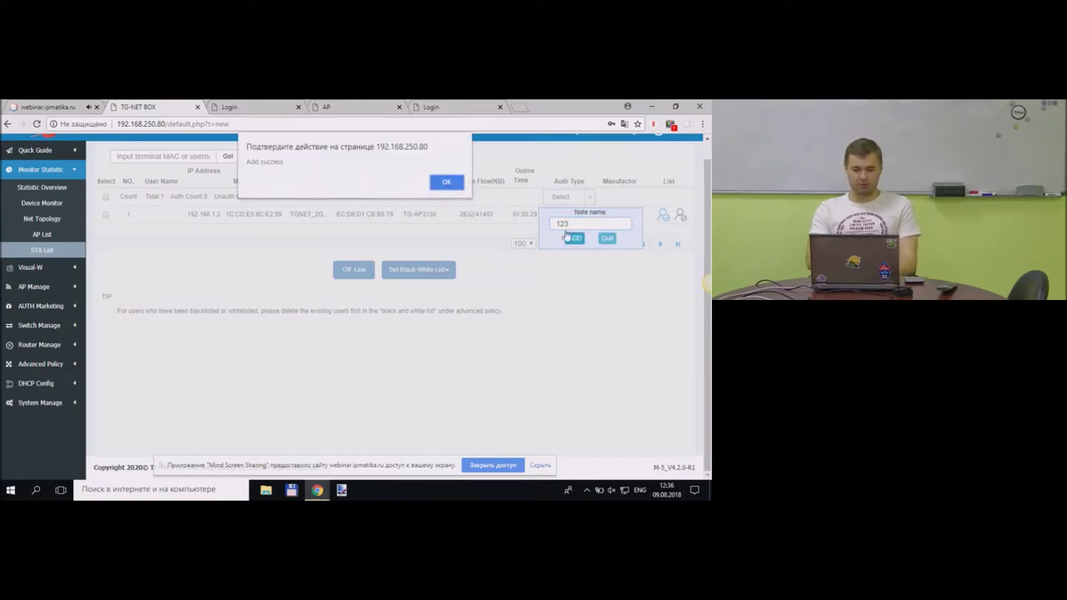
left_click(447, 181)
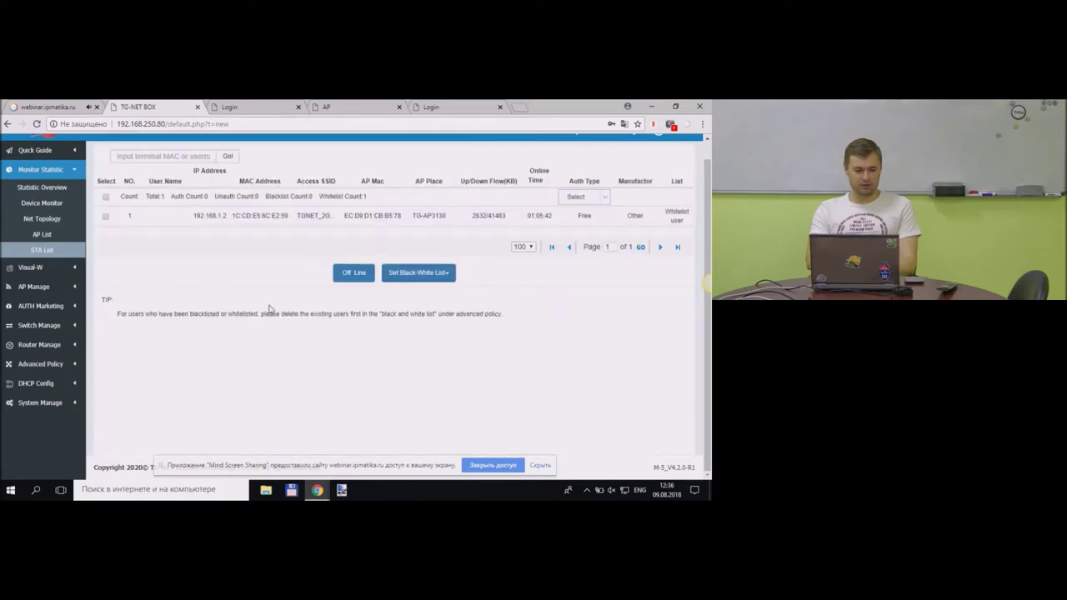
Examine the name, MAC address and action options of entry 123 in the white and black list.
left_click(47, 373)
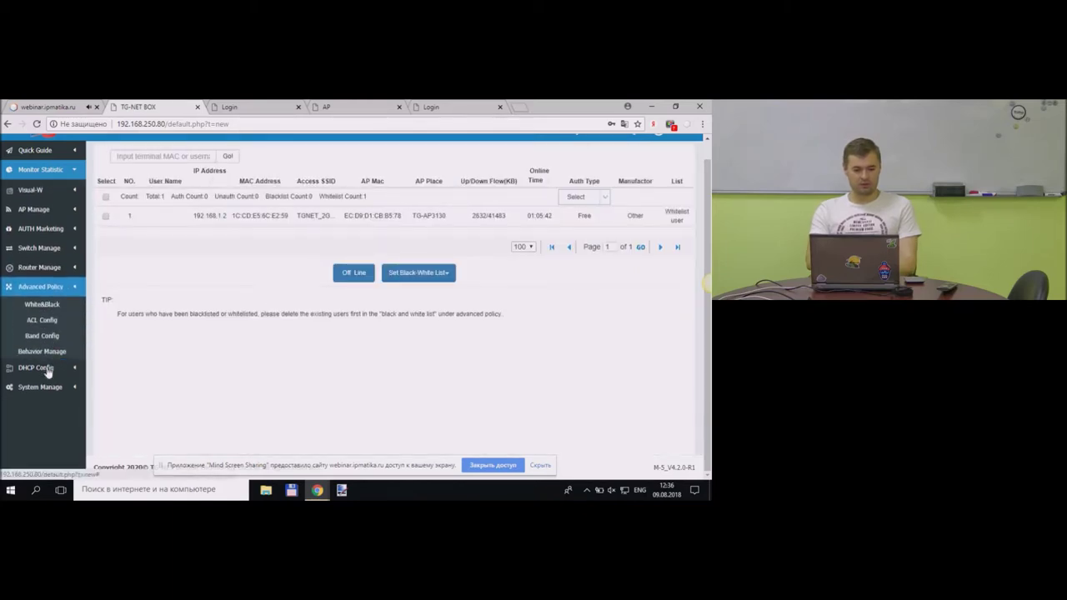
left_click(60, 306)
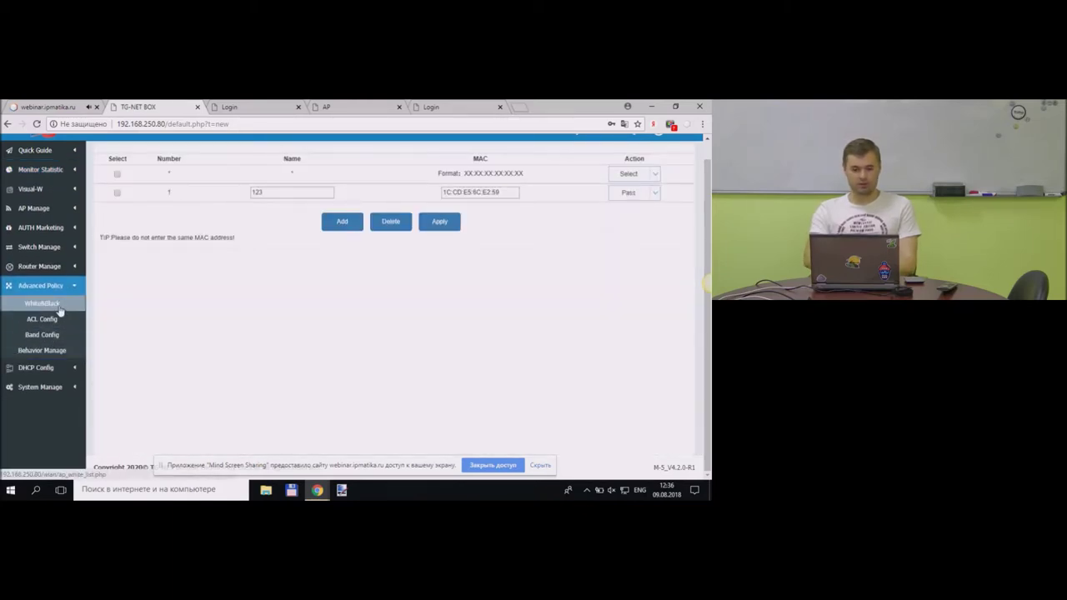
double_click(294, 192)
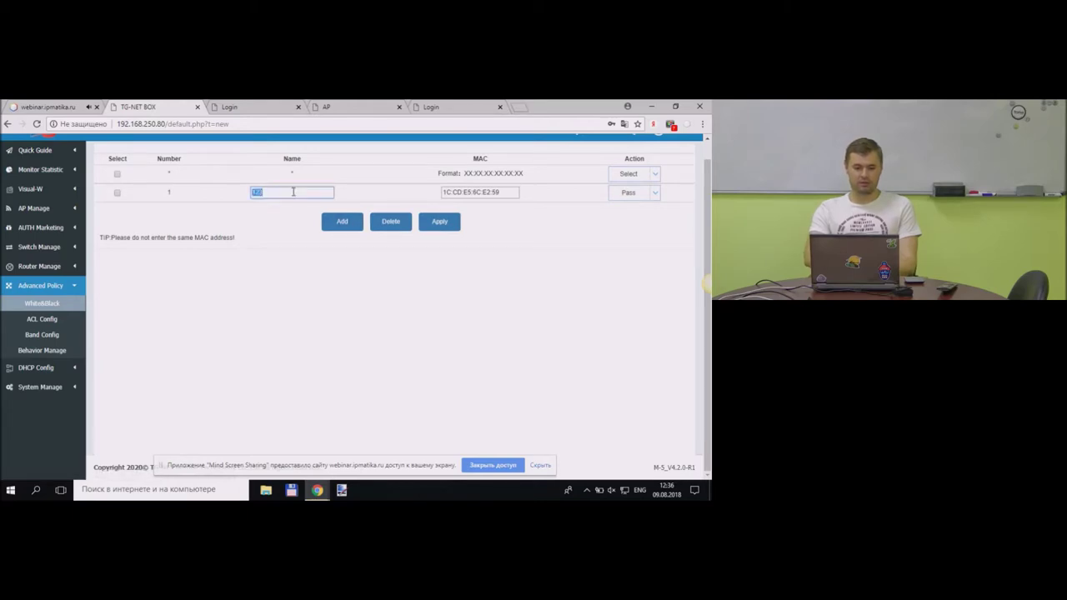
left_click(514, 193)
left_click(655, 194)
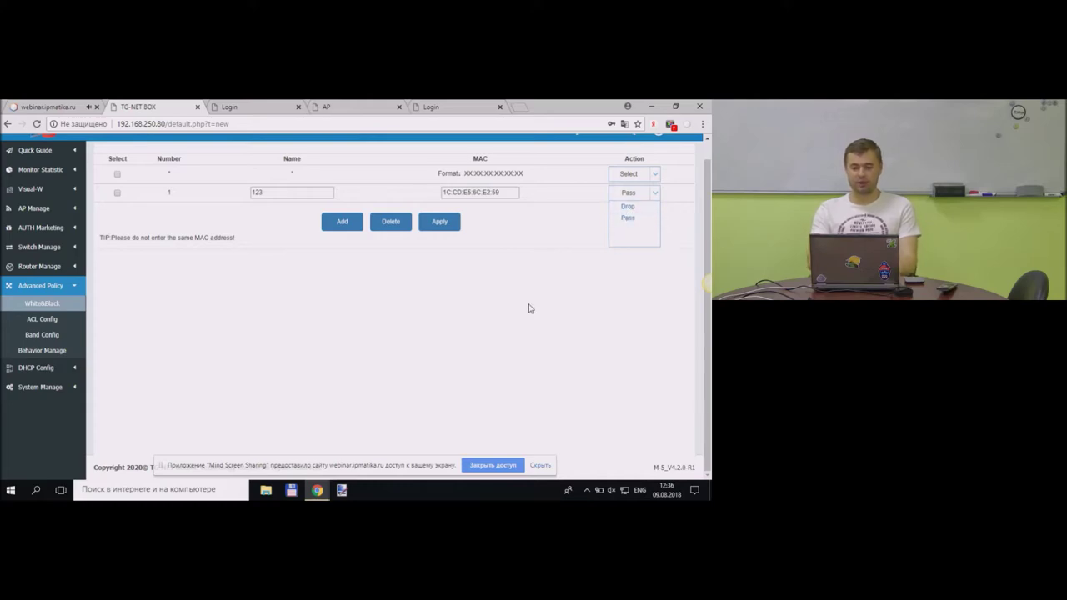
Review the configured ACL rules, focusing on the mailru URL rule for mail.ru.
left_click(60, 322)
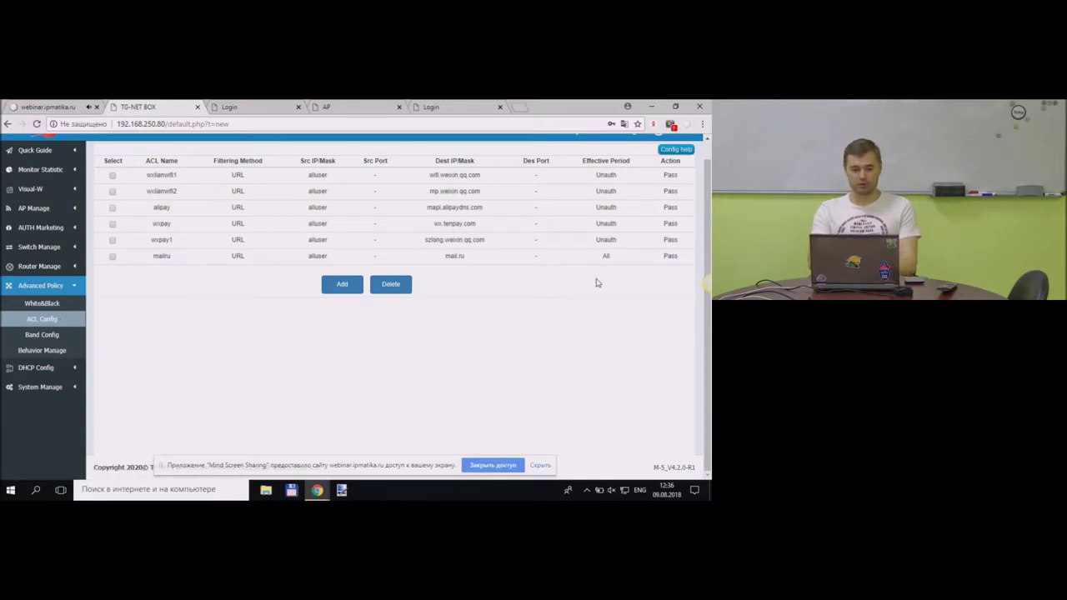
left_click_drag(480, 261, 150, 265)
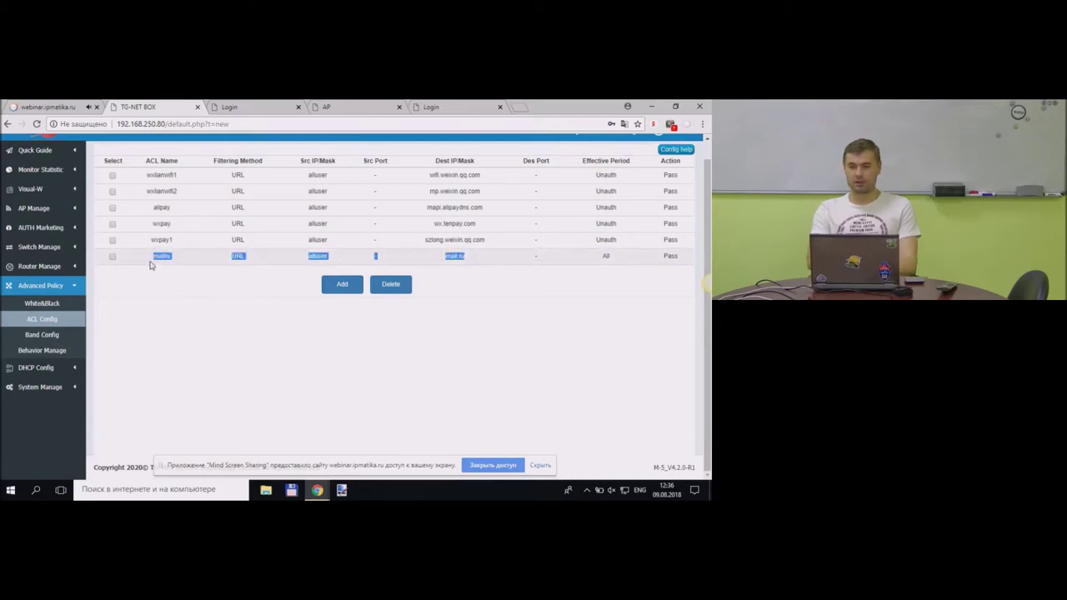
left_click(224, 357)
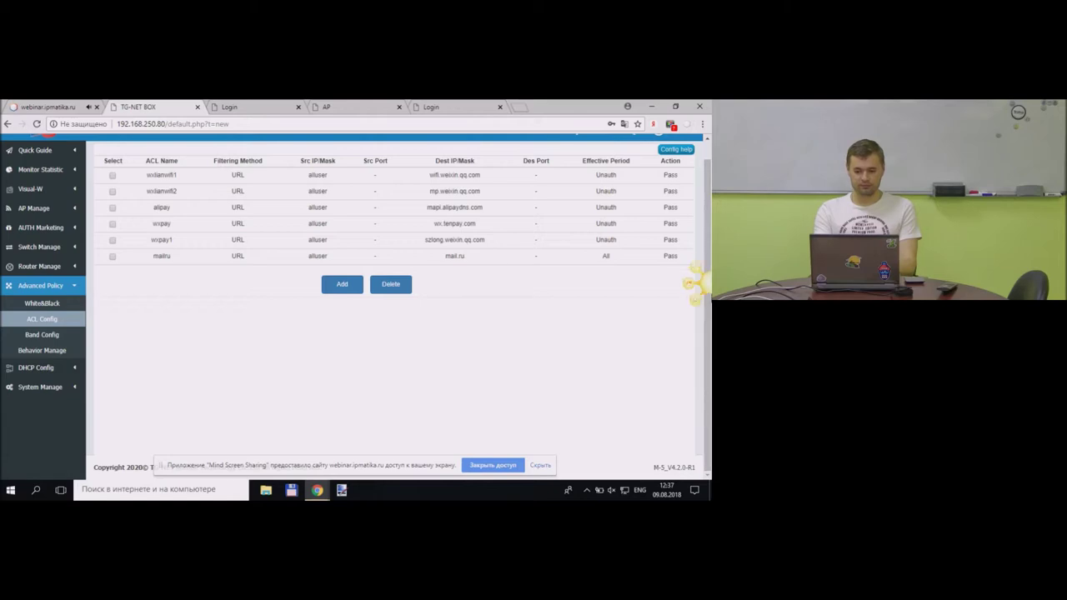
scroll(708, 251, "up", 1)
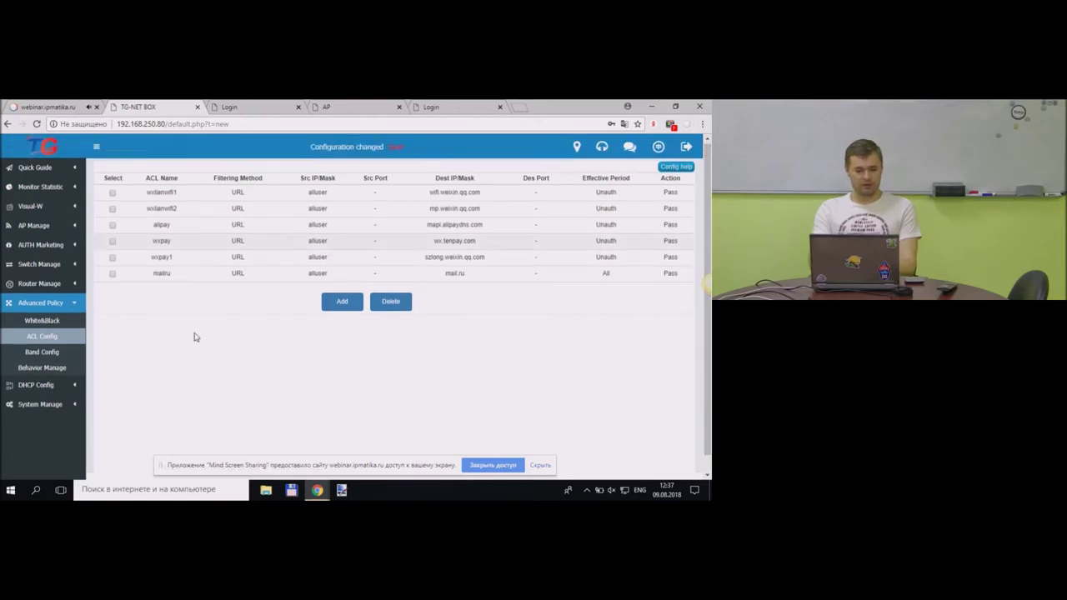
Add a blank row to the bandwidth configuration and examine its IP range and upstream and downstream bandwidth fields.
left_click(57, 354)
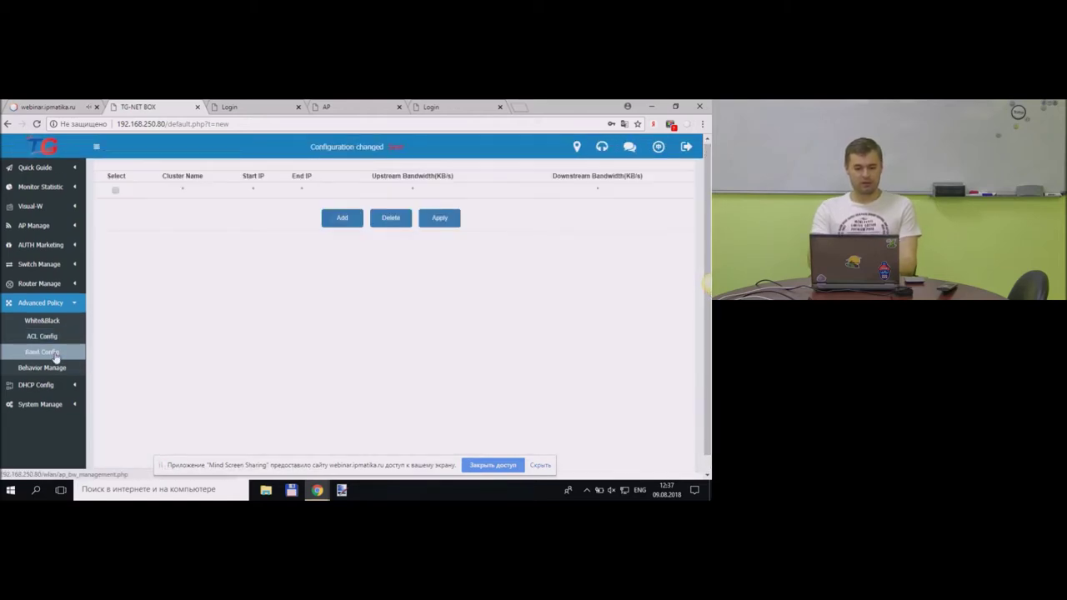
left_click(342, 225)
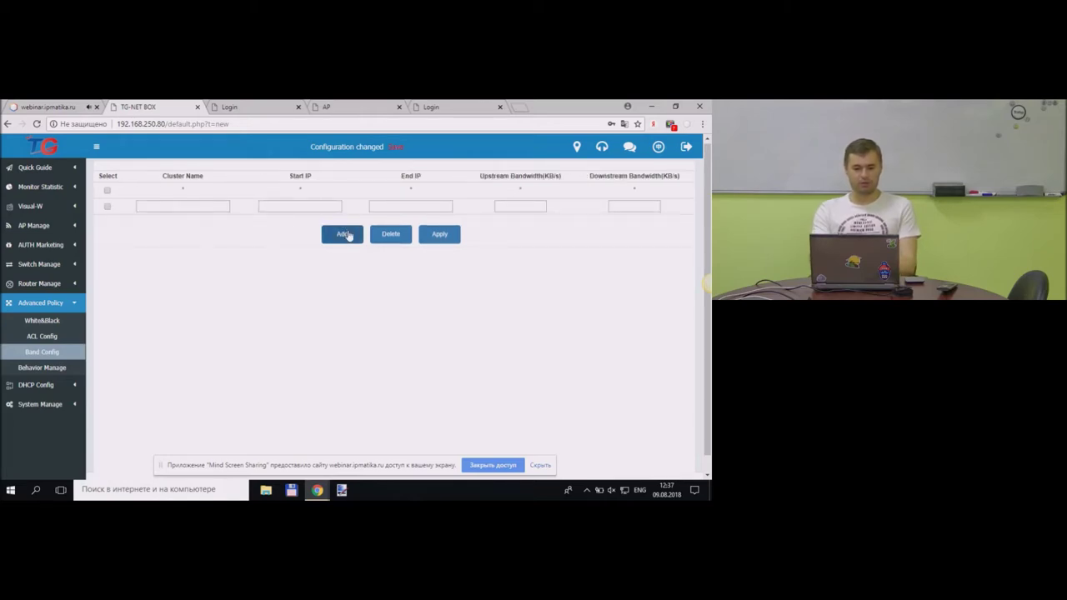
left_click(337, 208)
left_click(409, 204)
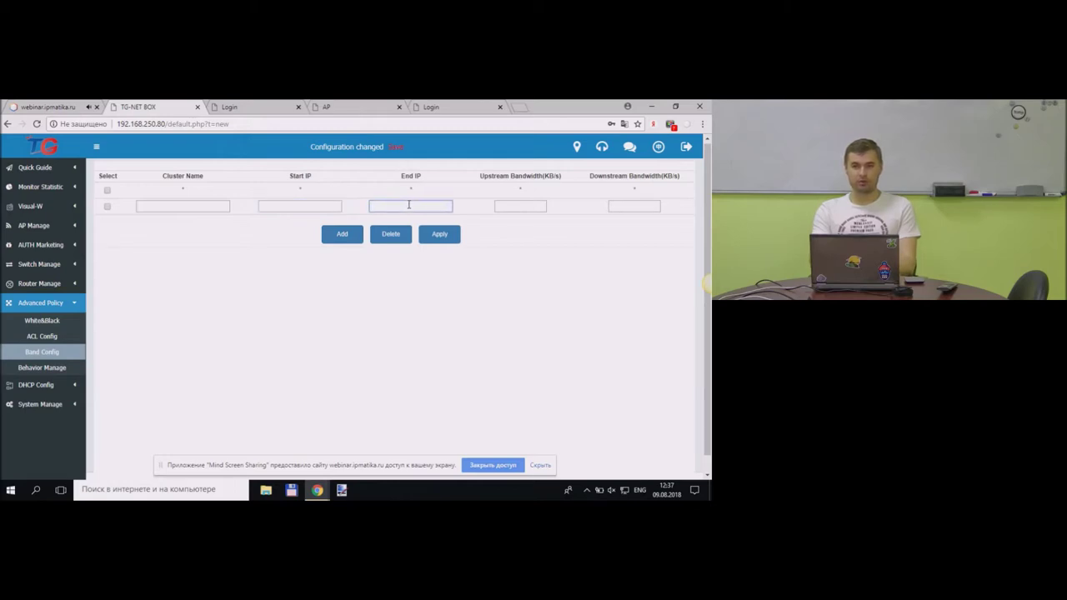
left_click(506, 204)
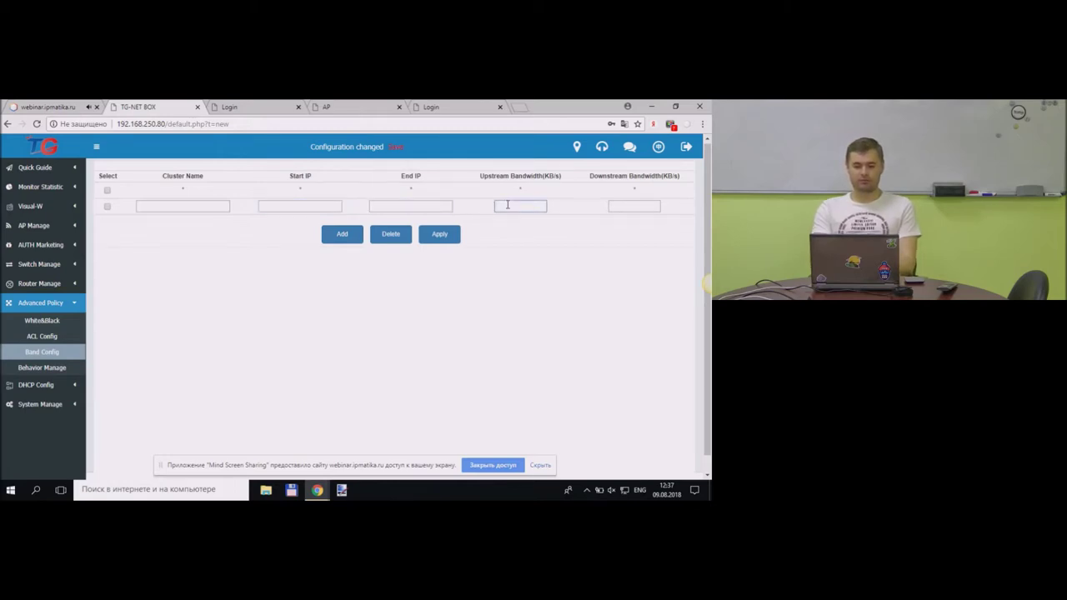
left_click(631, 206)
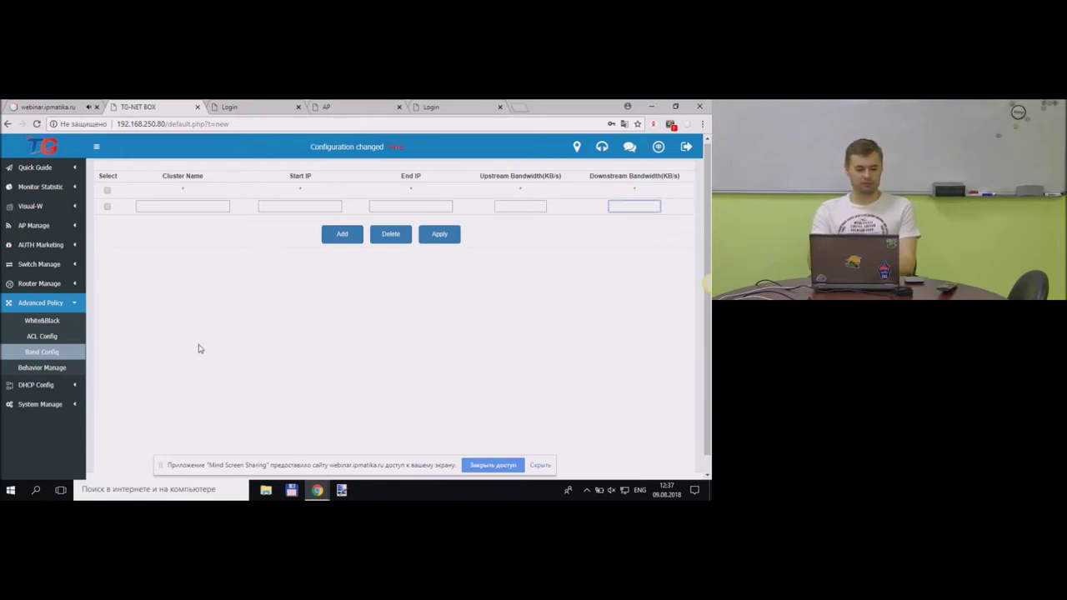
View the behavior management settings, and examine the start IP, end IP and gateway in the DHCP configuration.
left_click(72, 371)
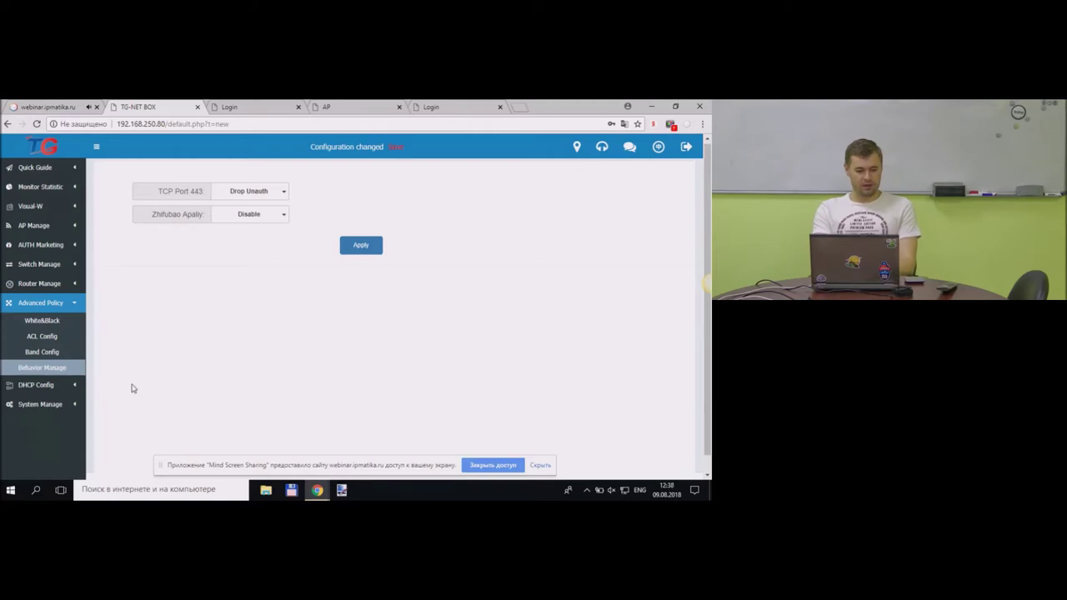
left_click(66, 388)
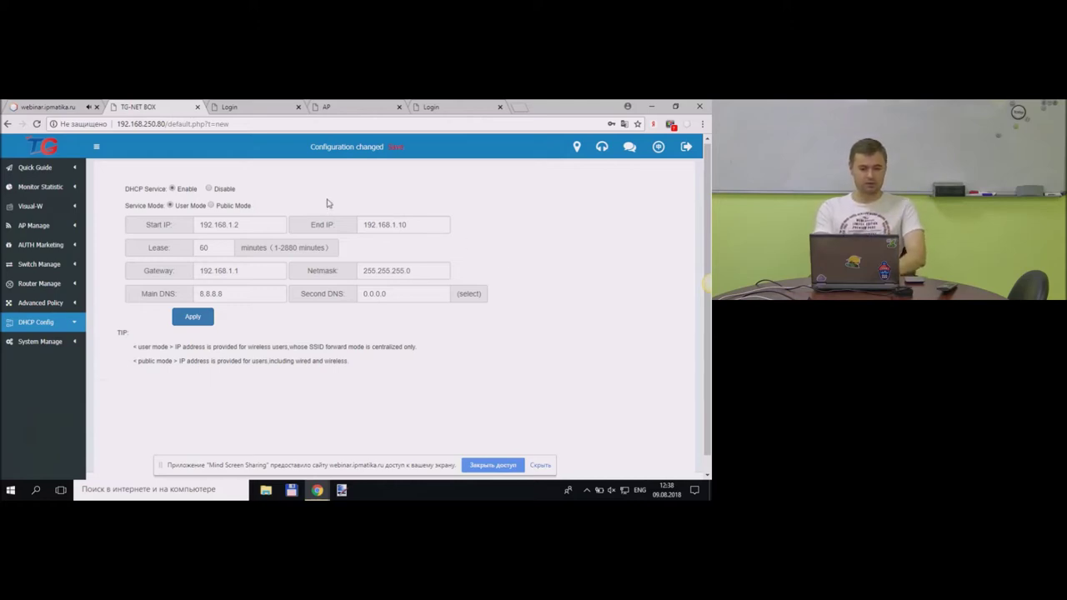
double_click(273, 225)
double_click(435, 225)
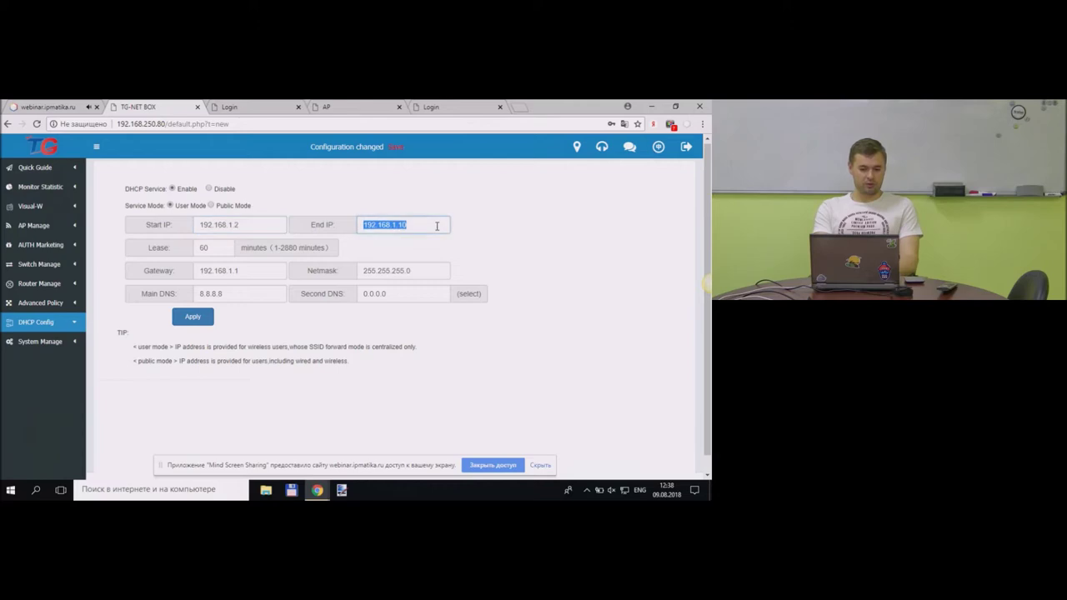
double_click(270, 273)
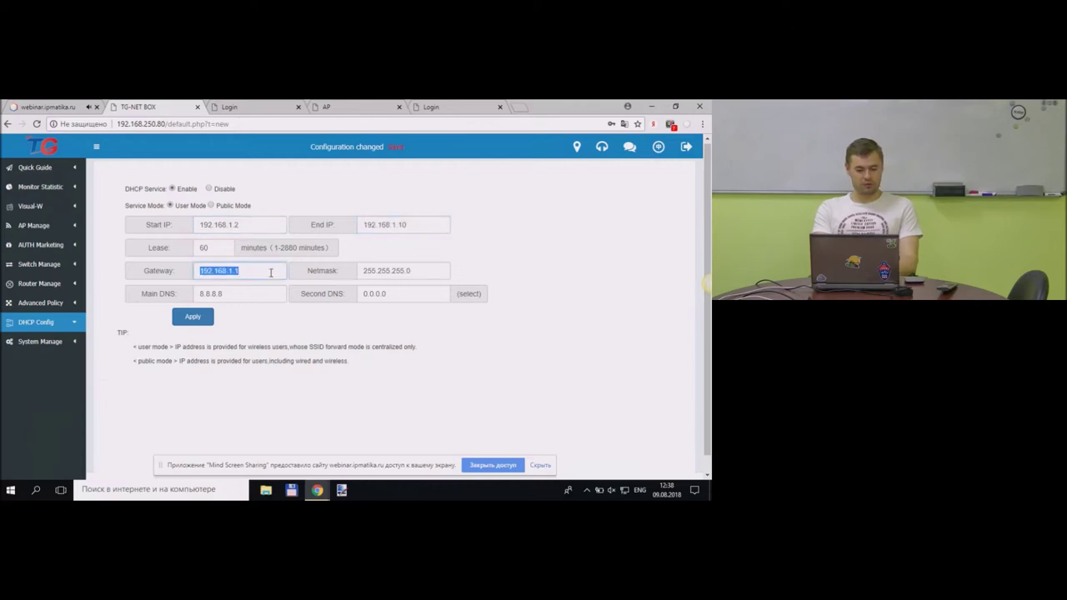
left_click(271, 272)
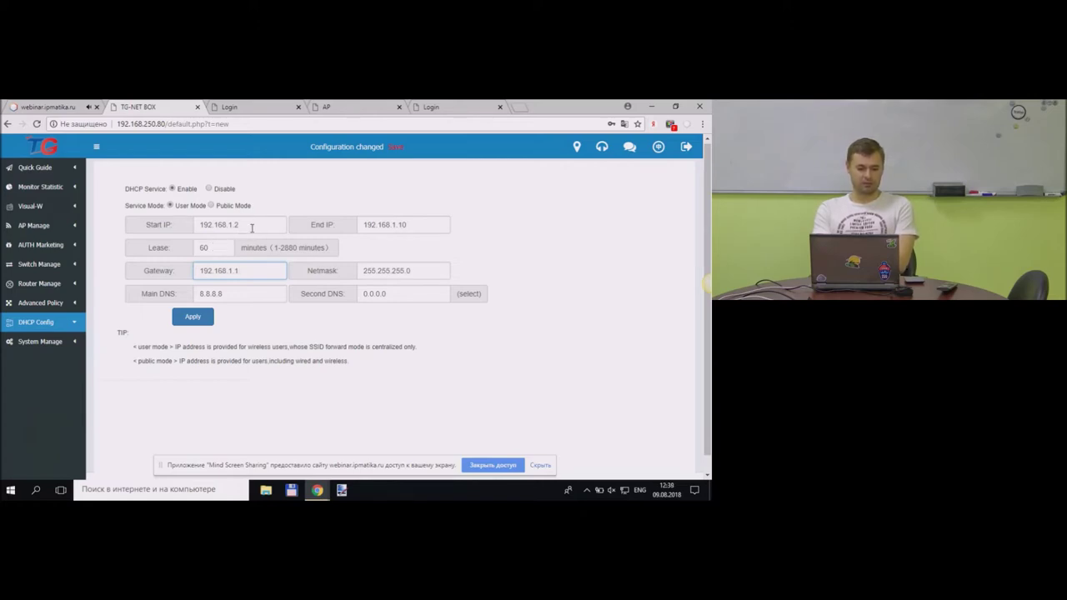
Check the connected wireless client's IP address in the station list under the monitoring statistics.
left_click(53, 190)
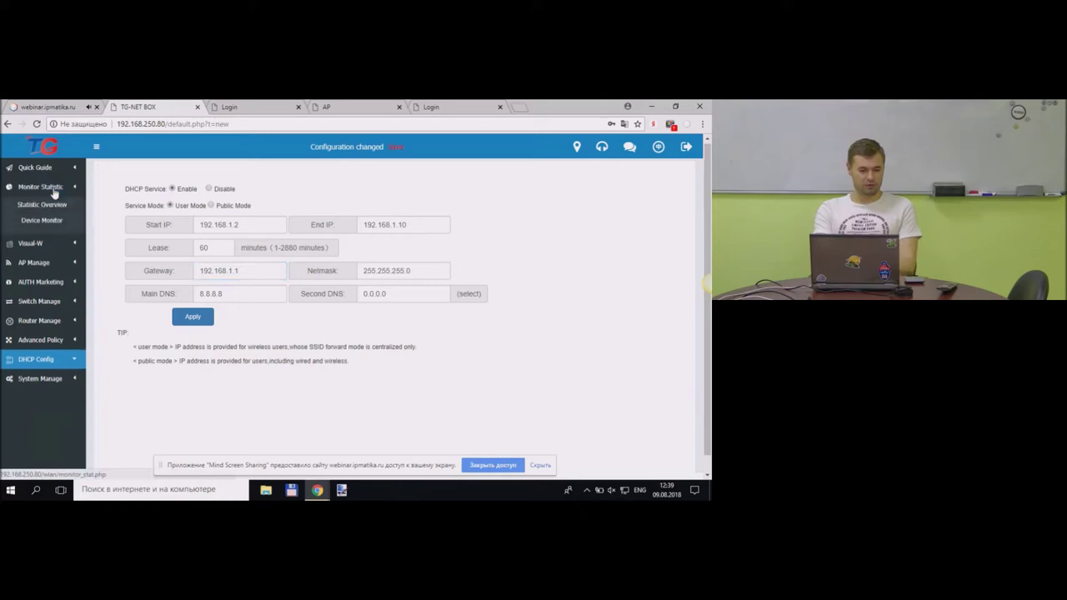
left_click(52, 268)
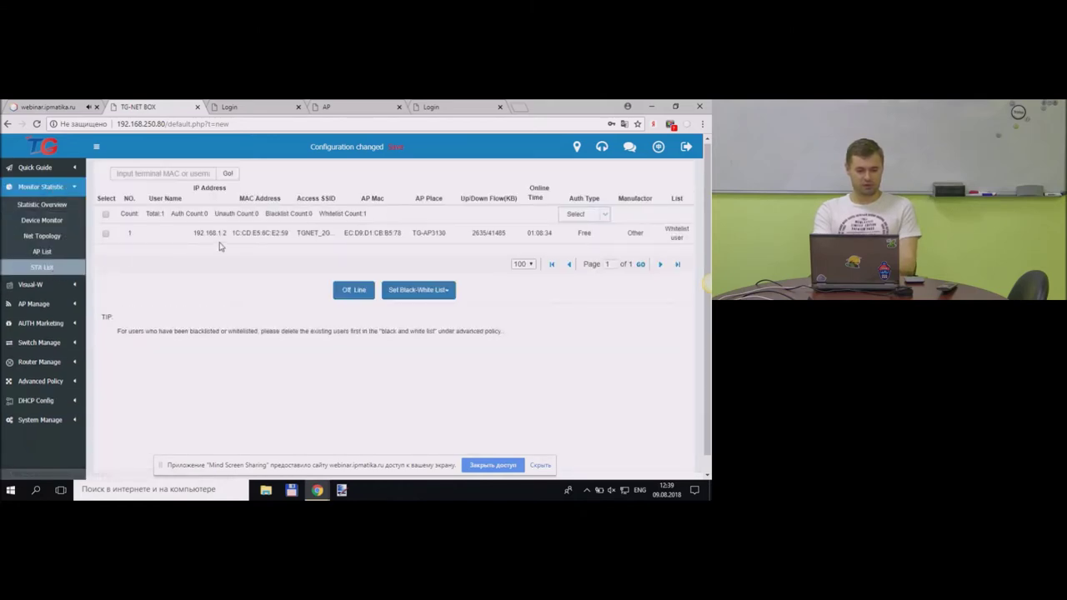
left_click_drag(230, 235, 192, 235)
left_click(310, 304)
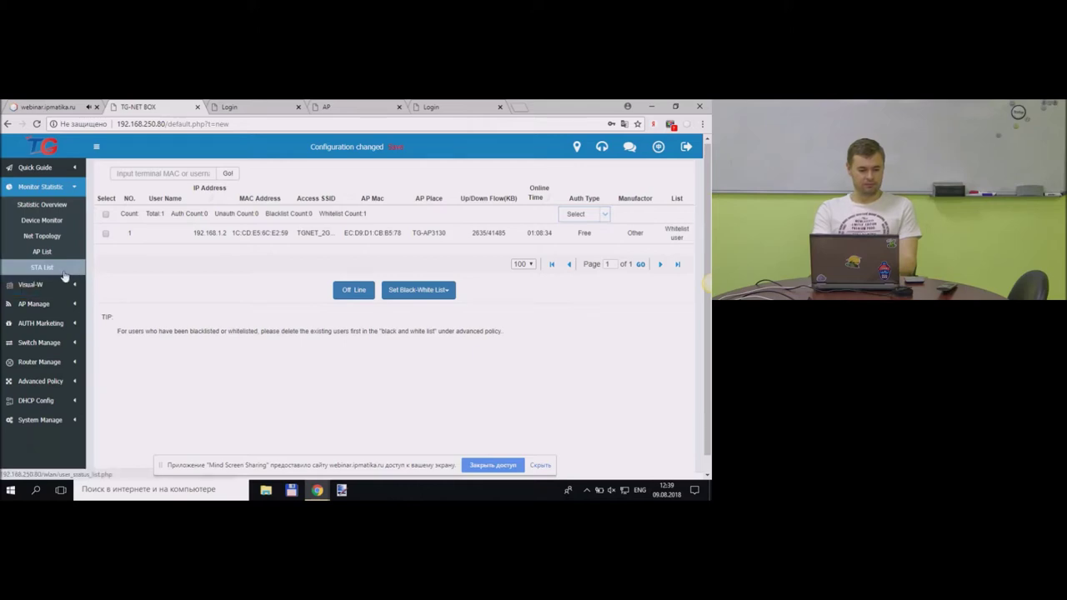
Return to the DHCP configuration and examine its User Mode and Public Mode service options.
left_click(40, 401)
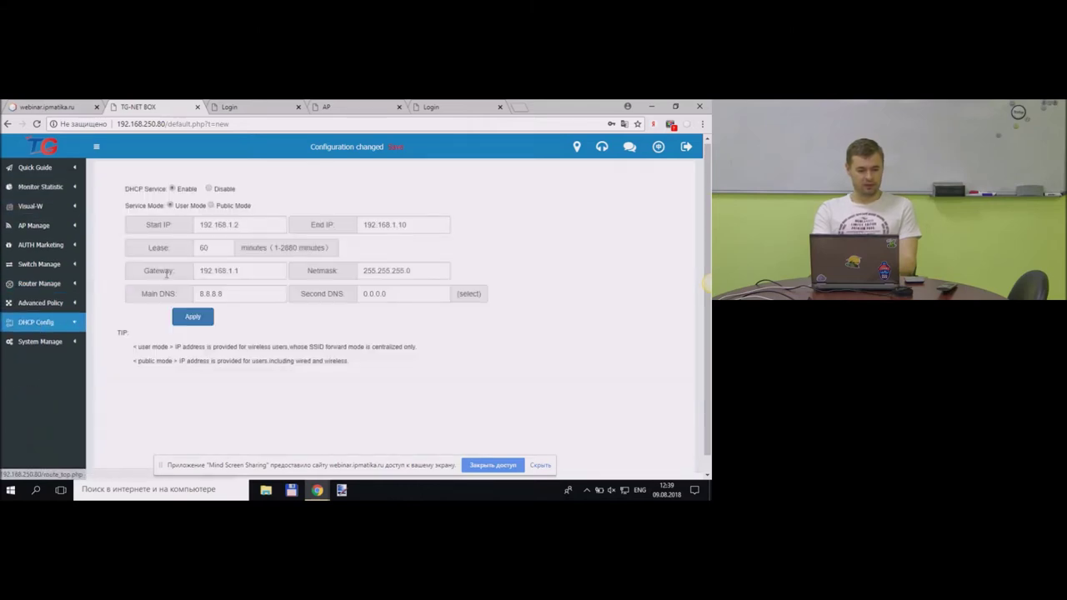
left_click_drag(125, 205, 170, 215)
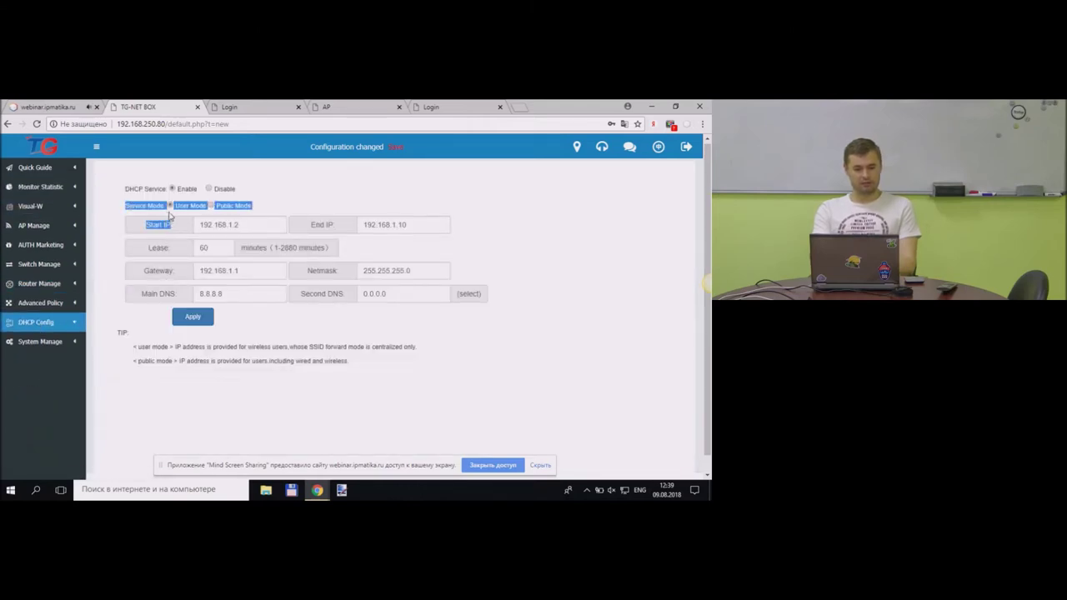
left_click(272, 210)
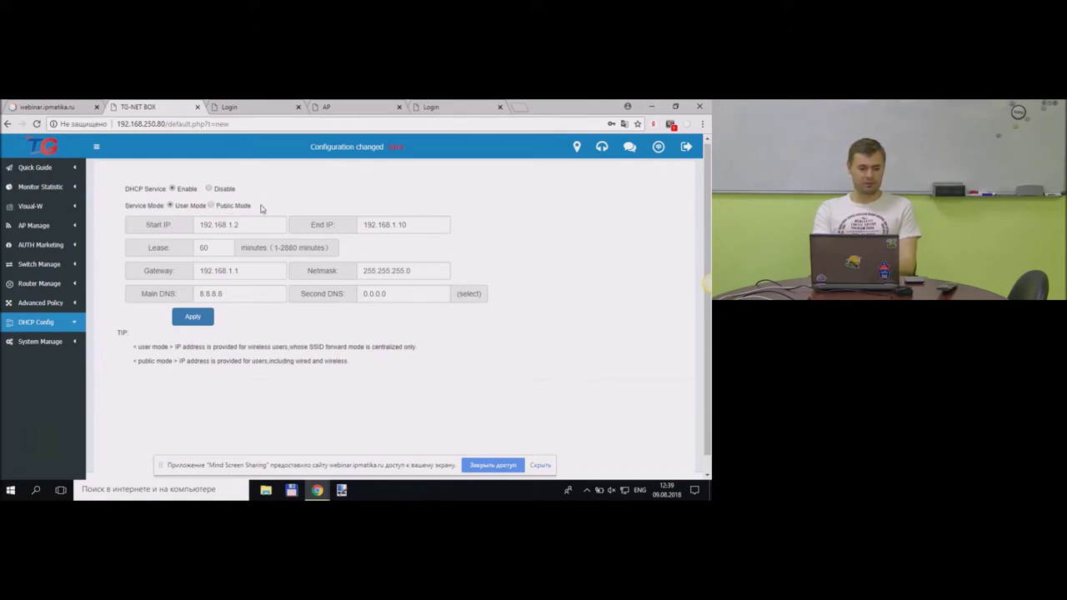
left_click_drag(256, 209, 234, 206)
left_click(306, 200)
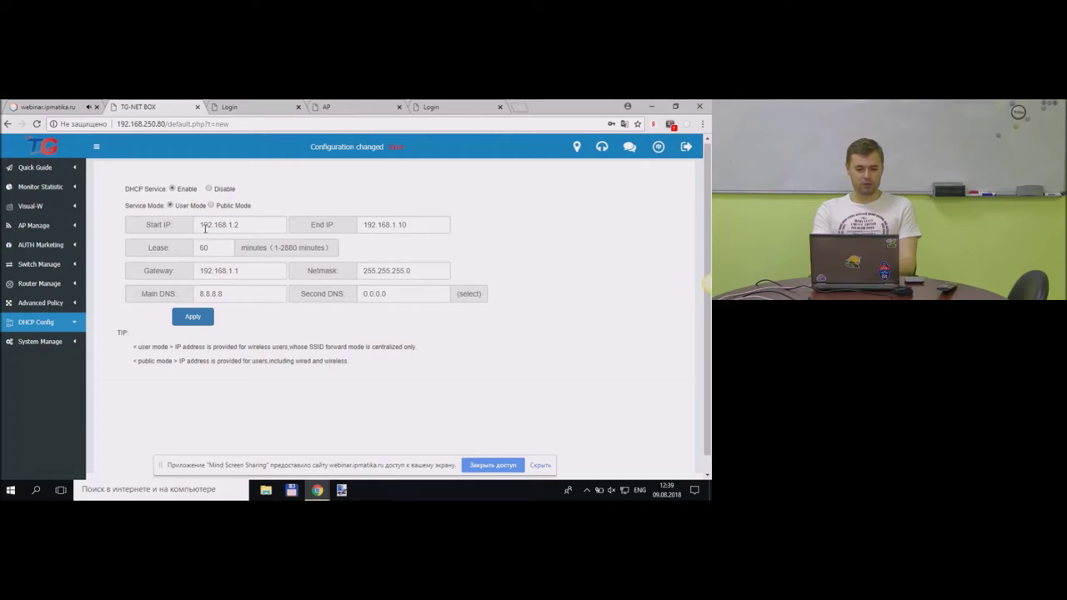
Delete the last digit of the DHCP start IP and re-enter it as 2.
left_click(240, 225)
key("BackSpace")
type("2")
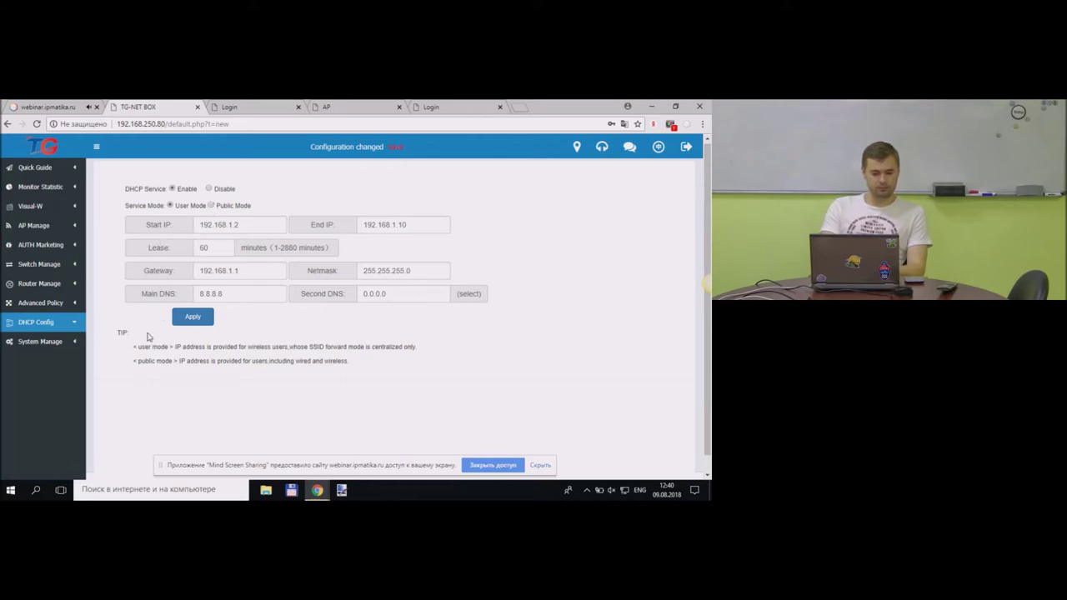
View the controller's device management settings and the available network type options in the system configuration.
left_click(52, 348)
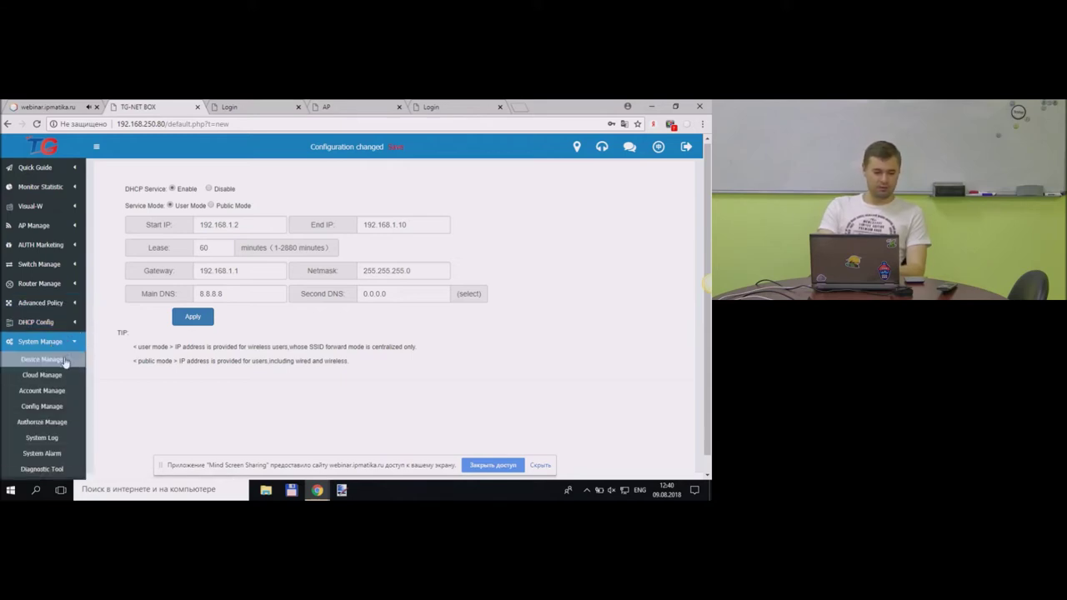
left_click(65, 363)
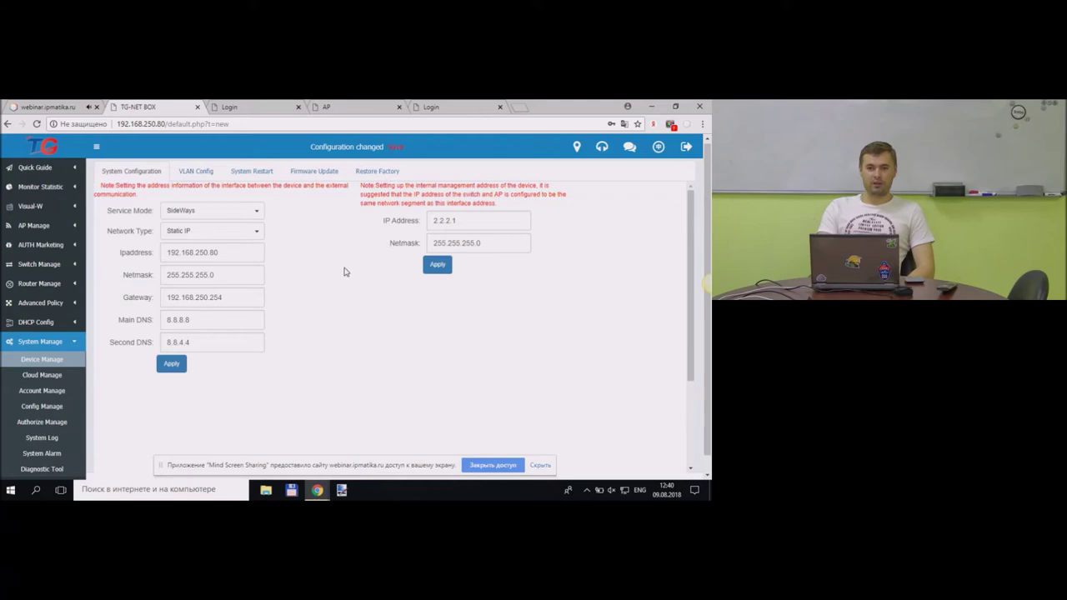
left_click(258, 233)
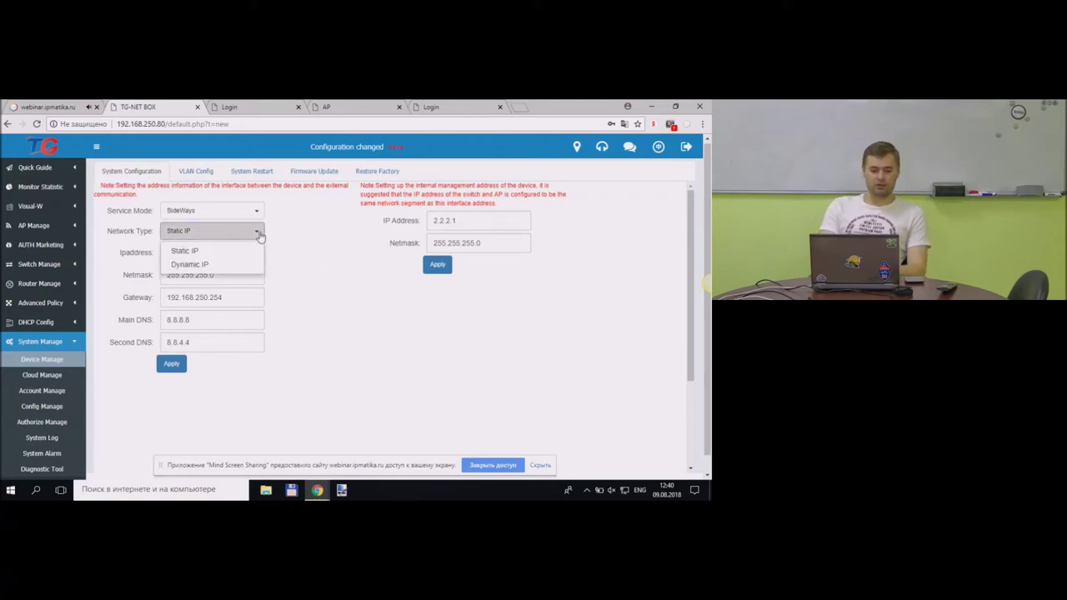
left_click(259, 236)
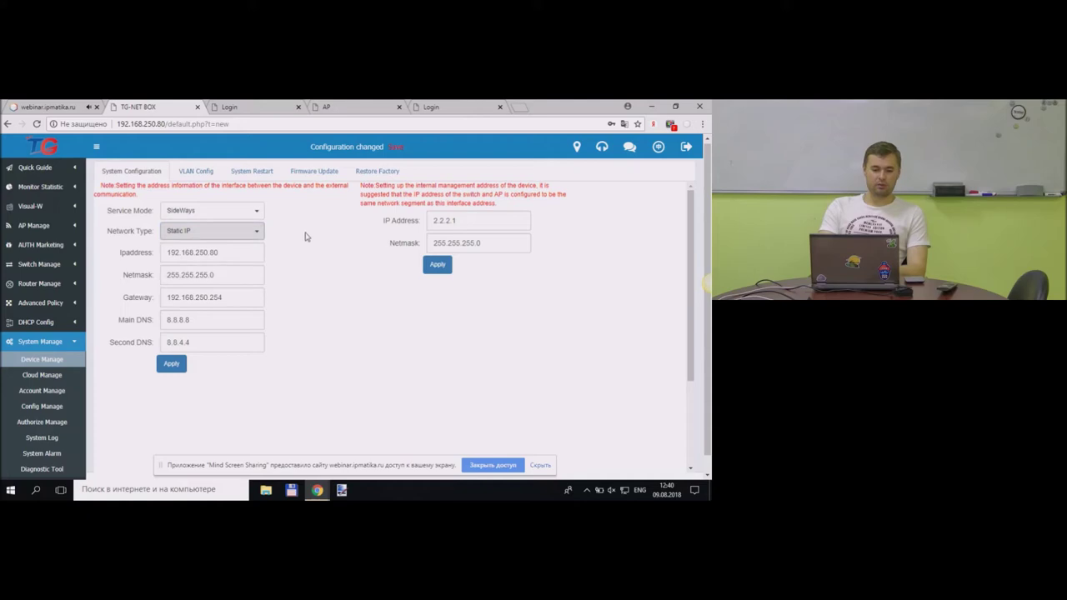
Review the device management pages for VLAN configuration, system configuration, system restart and firmware update.
left_click(191, 175)
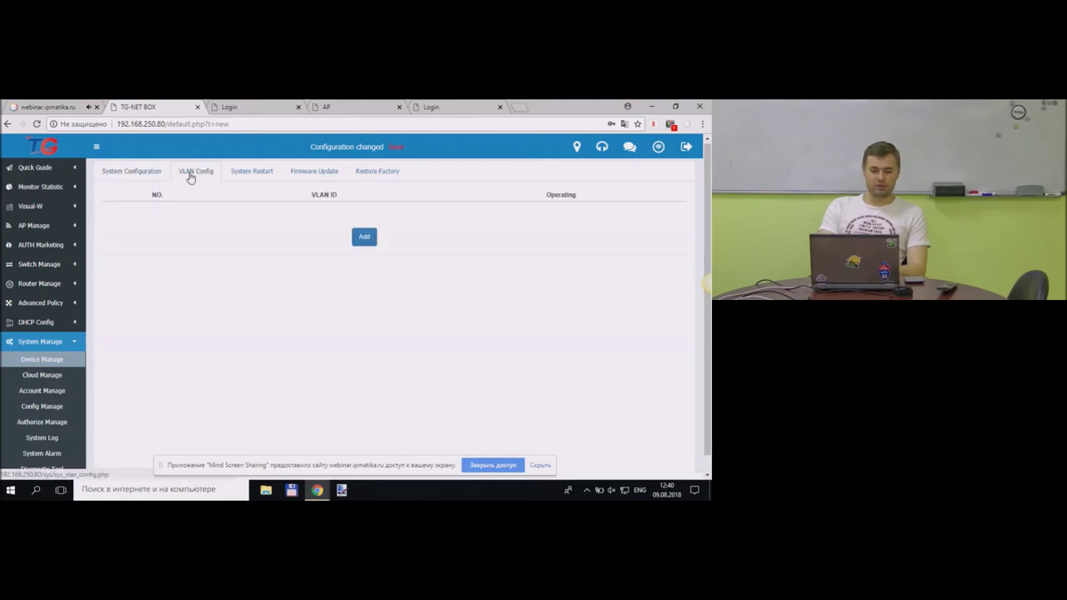
left_click(163, 173)
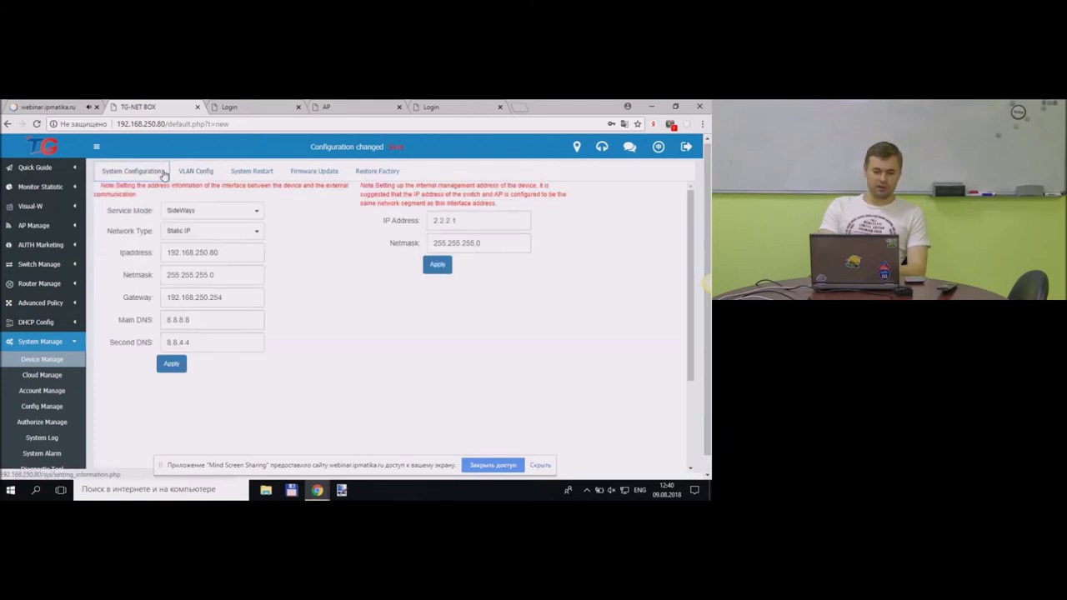
left_click(263, 173)
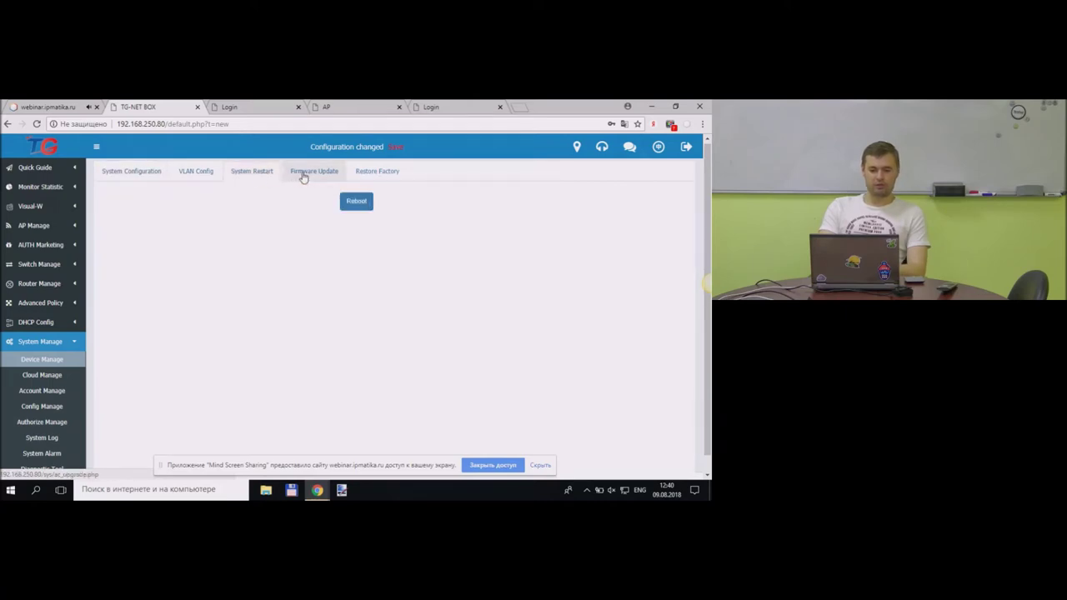
left_click(304, 175)
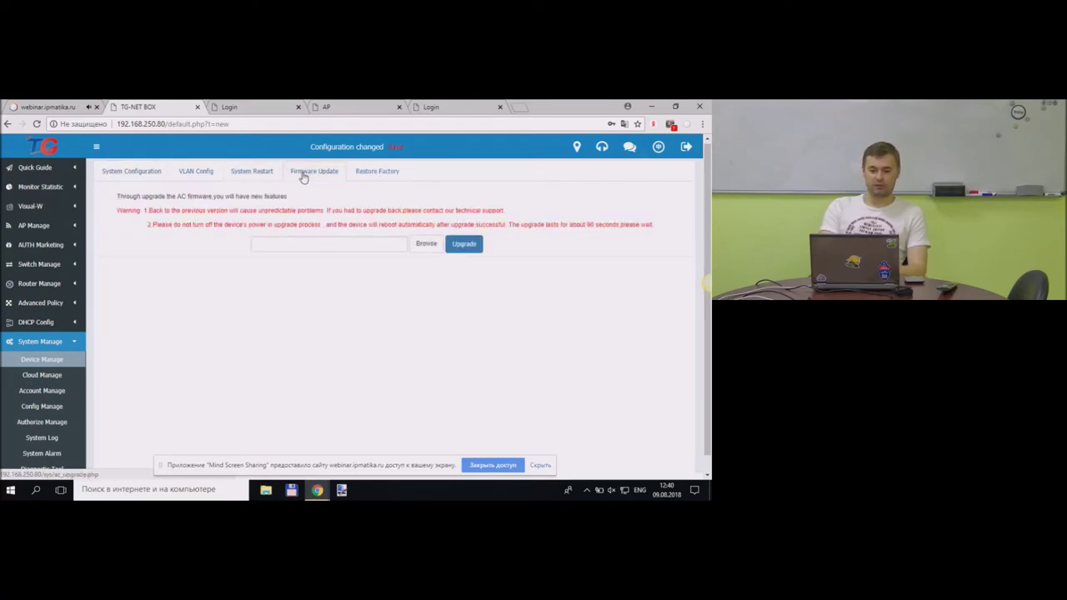
Examine the factory reset page's default IP address and netmask, and return to the system configuration.
left_click(362, 174)
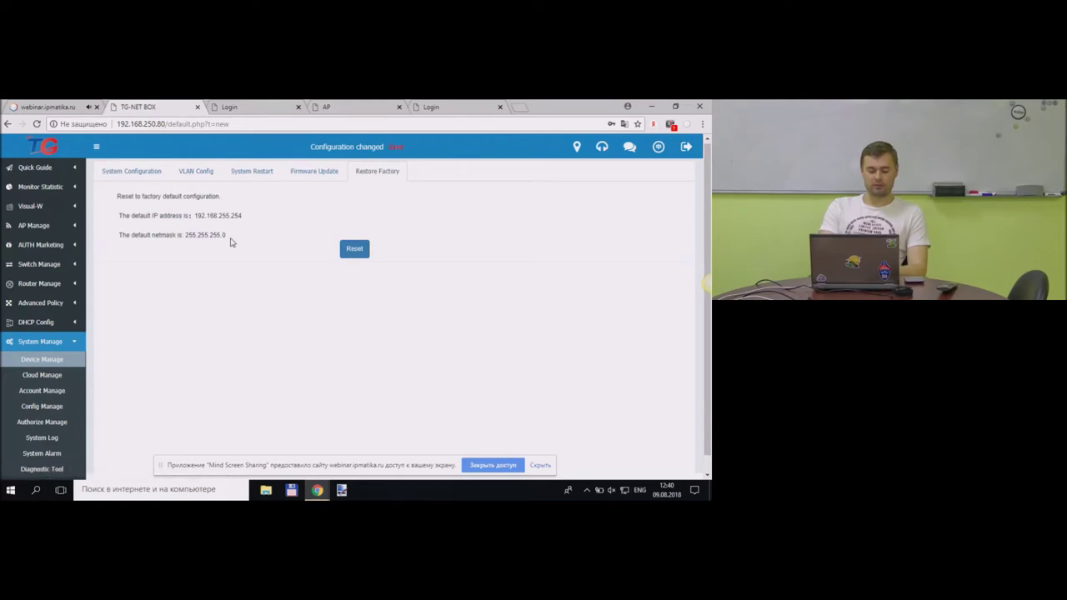
left_click_drag(231, 241, 115, 203)
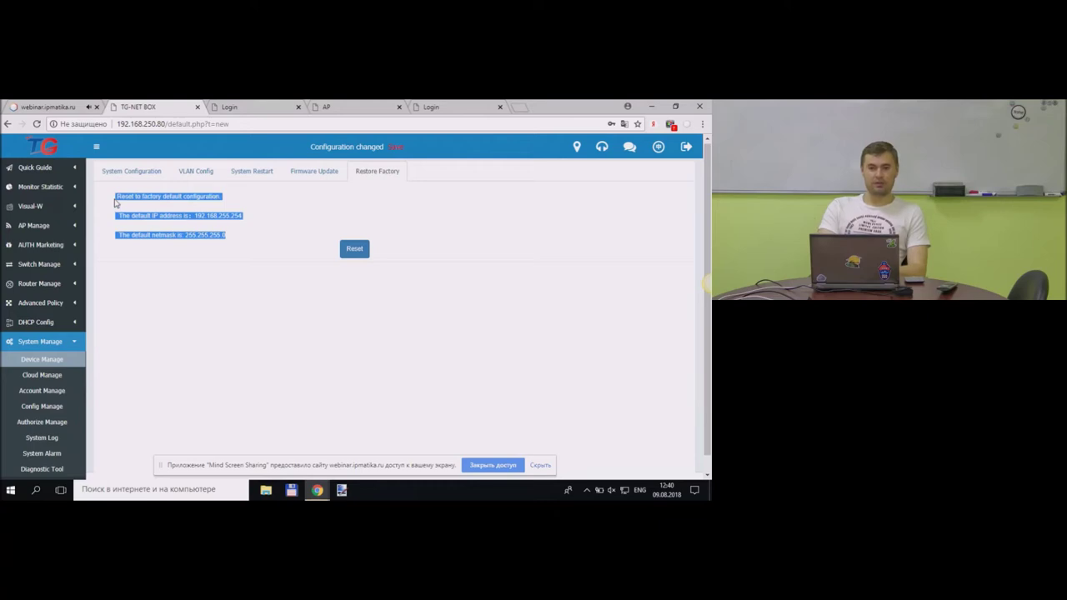
left_click(108, 199)
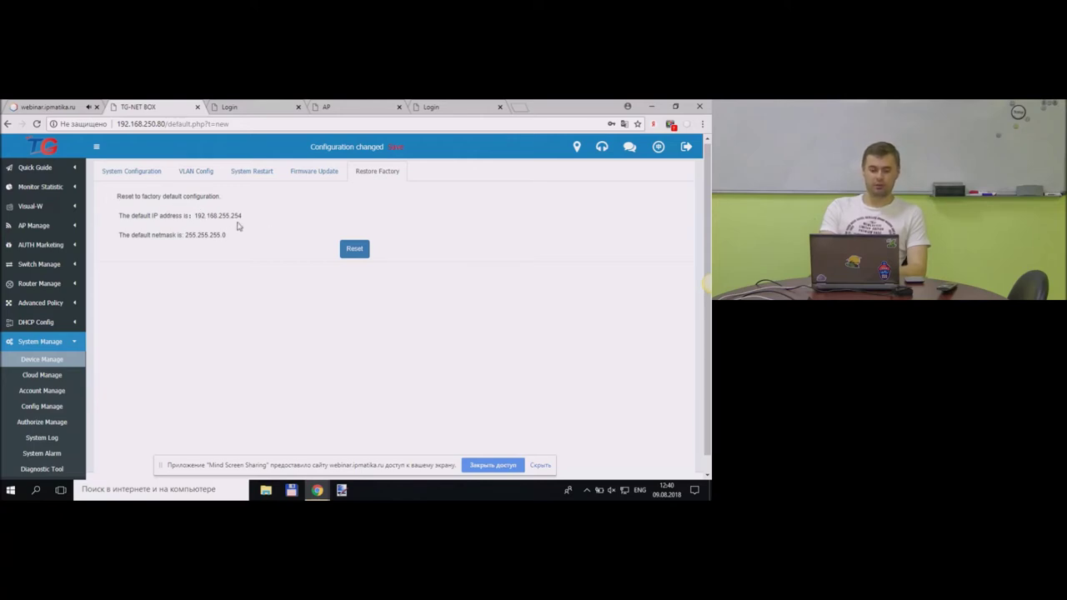
left_click(235, 174)
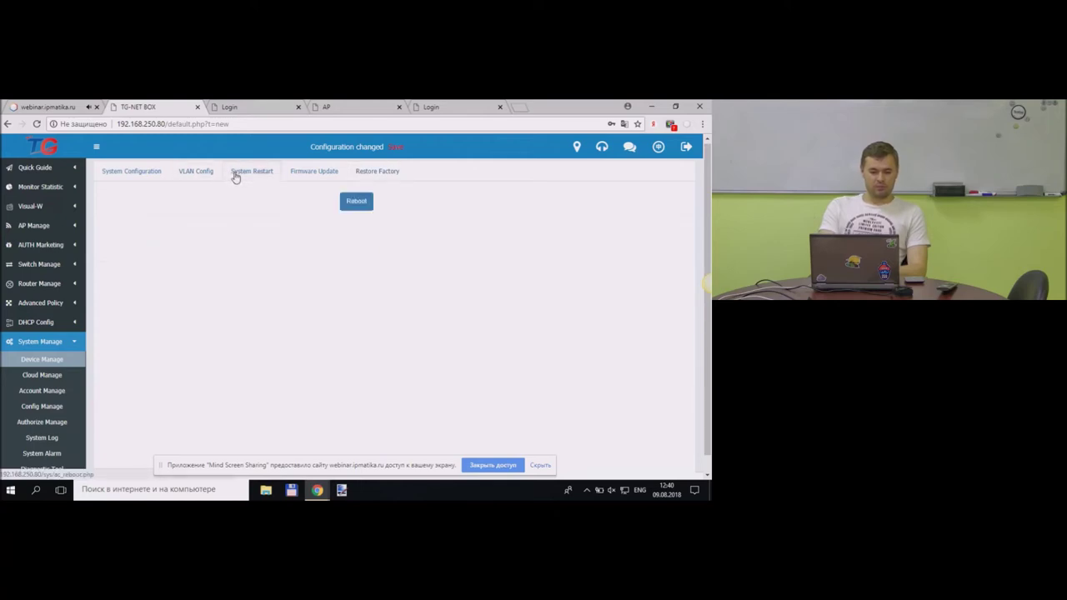
left_click(126, 172)
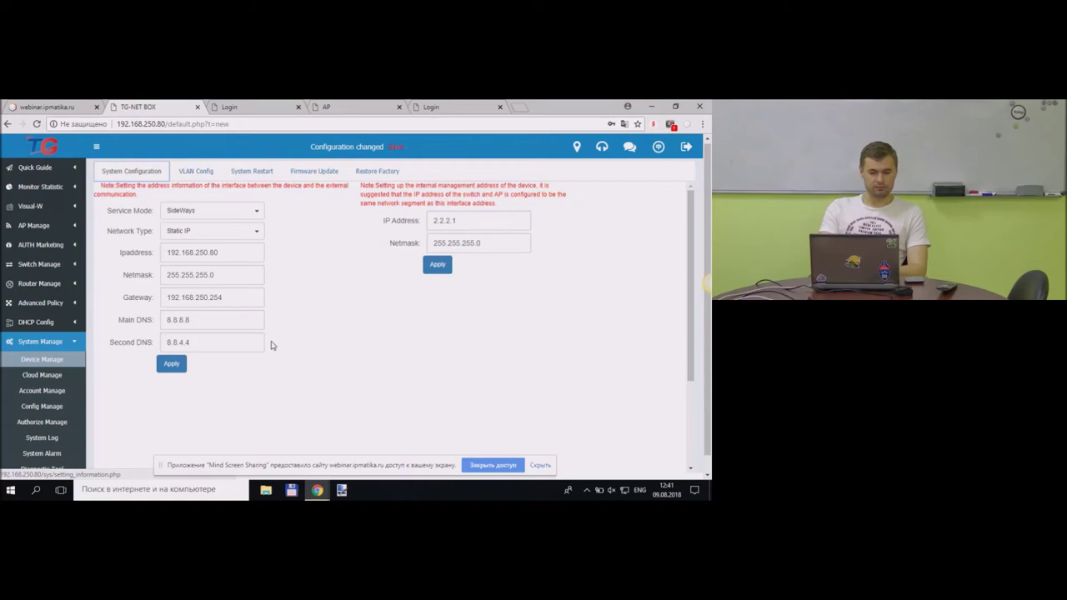
Examine the business name and AP Manage-Key fields in the cloud management settings.
left_click(55, 378)
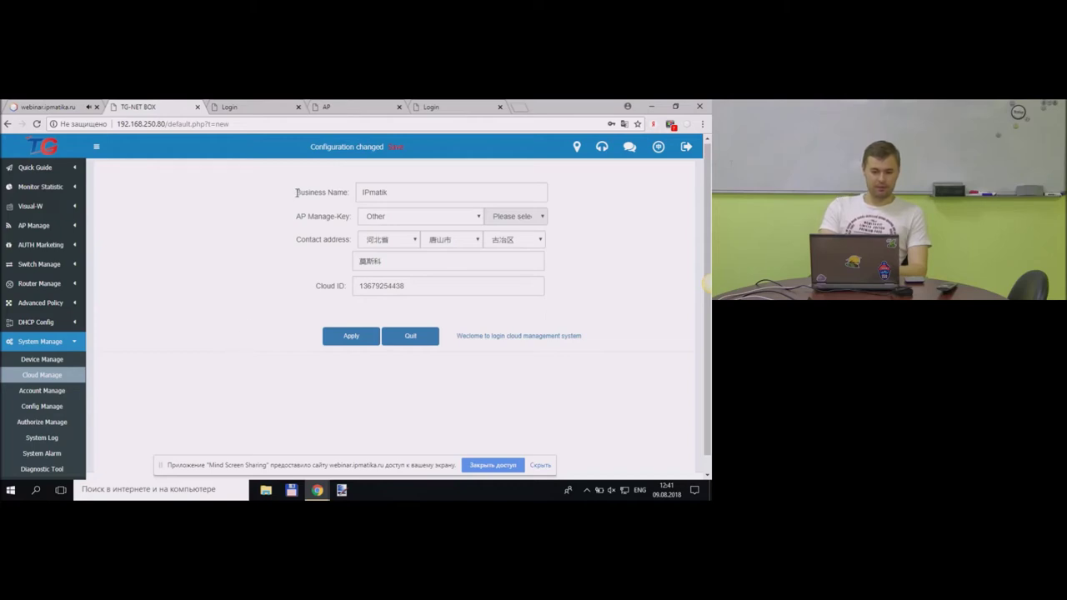
left_click_drag(297, 193, 354, 221)
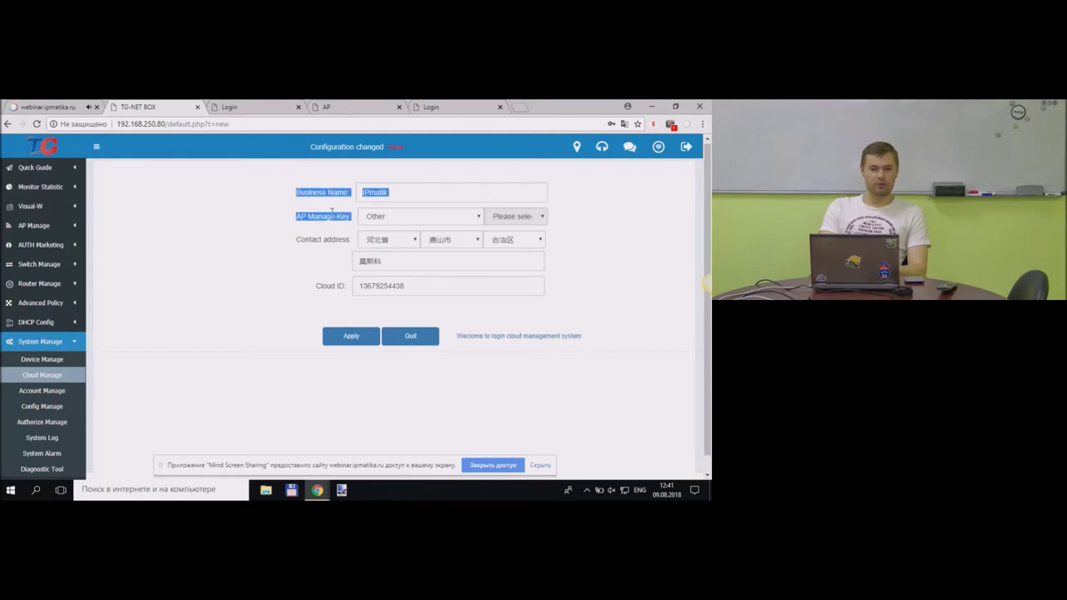
left_click(290, 205)
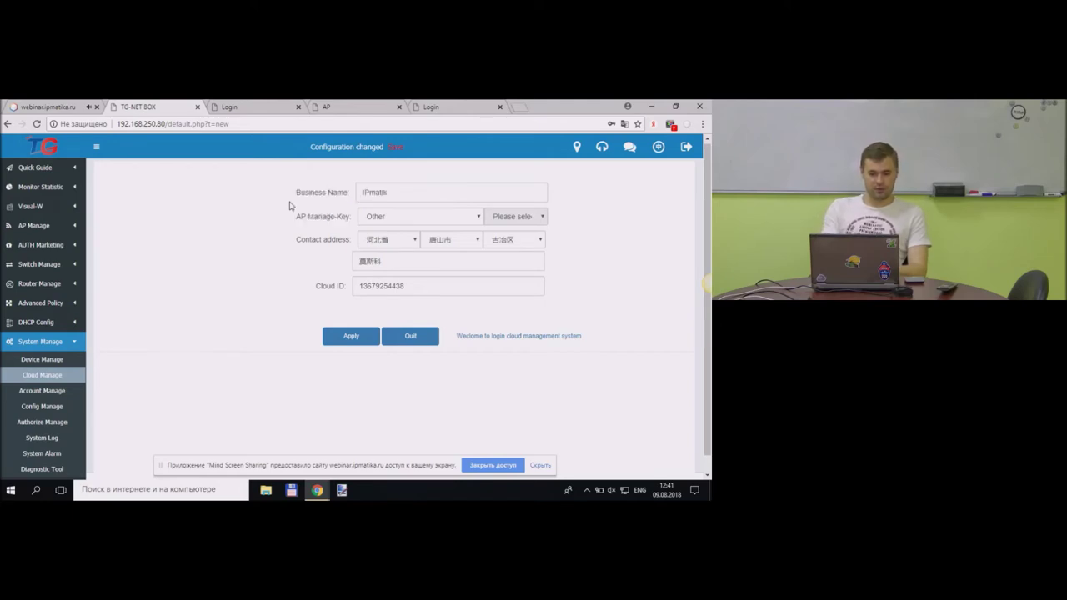
left_click_drag(296, 195, 353, 221)
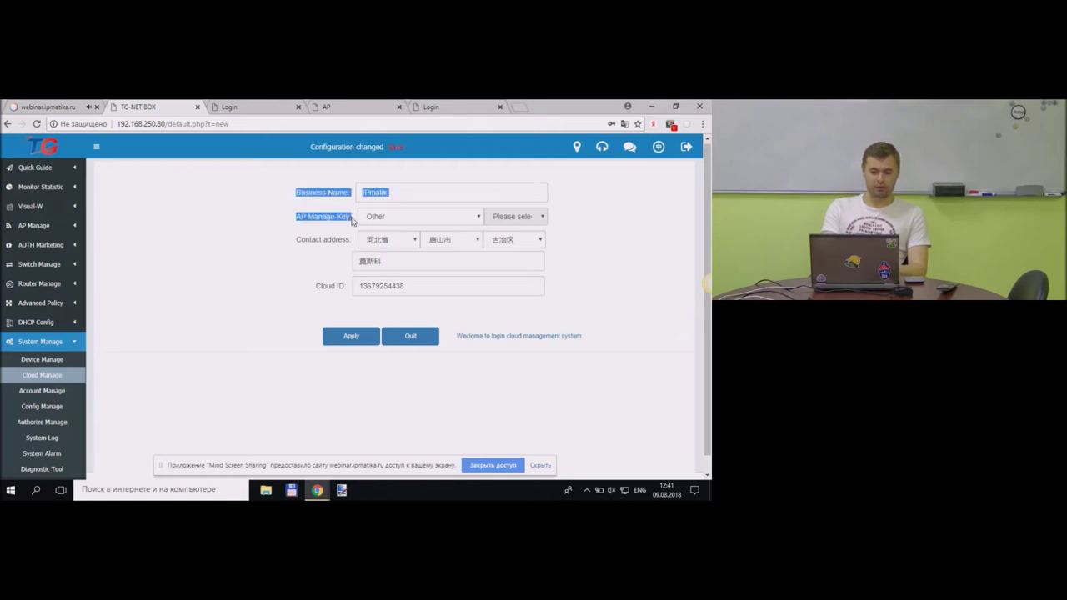
Examine the business name, AP Manage-Key and contact address fields in the cloud management settings.
left_click(294, 195)
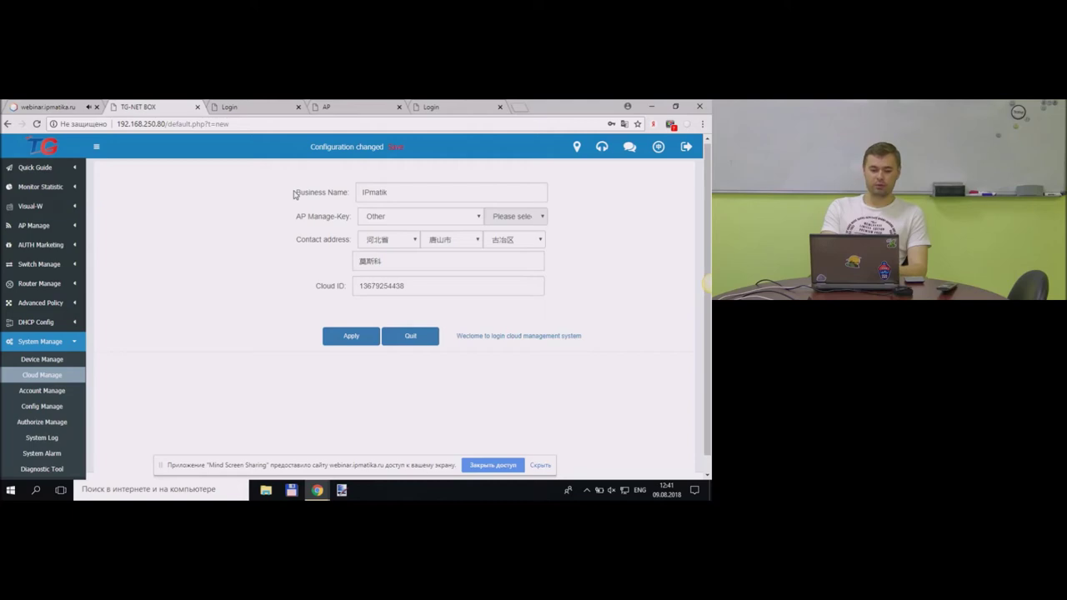
left_click_drag(293, 194, 358, 248)
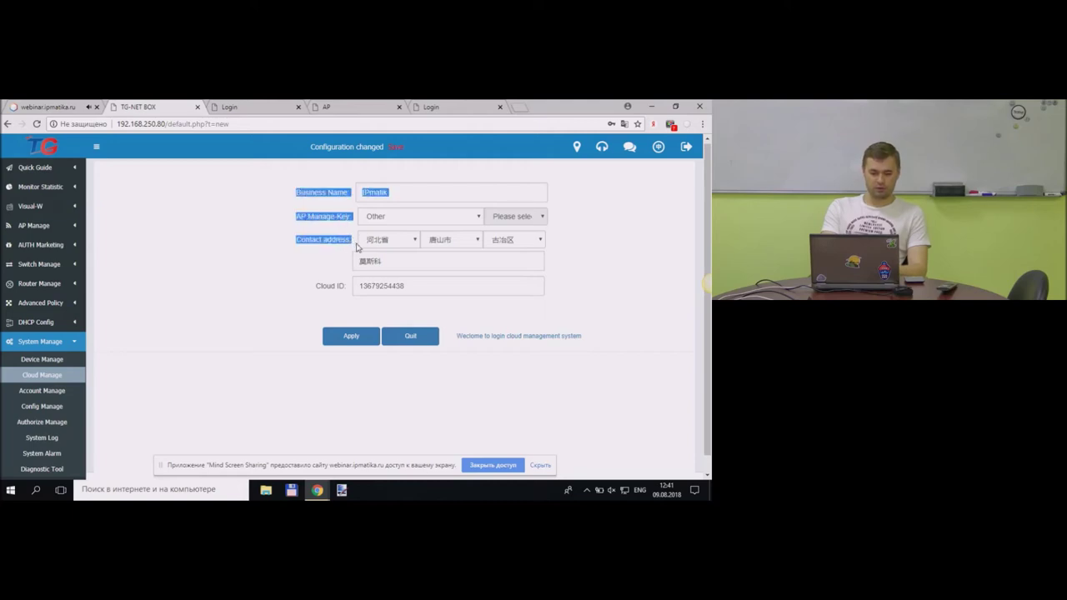
left_click(647, 290)
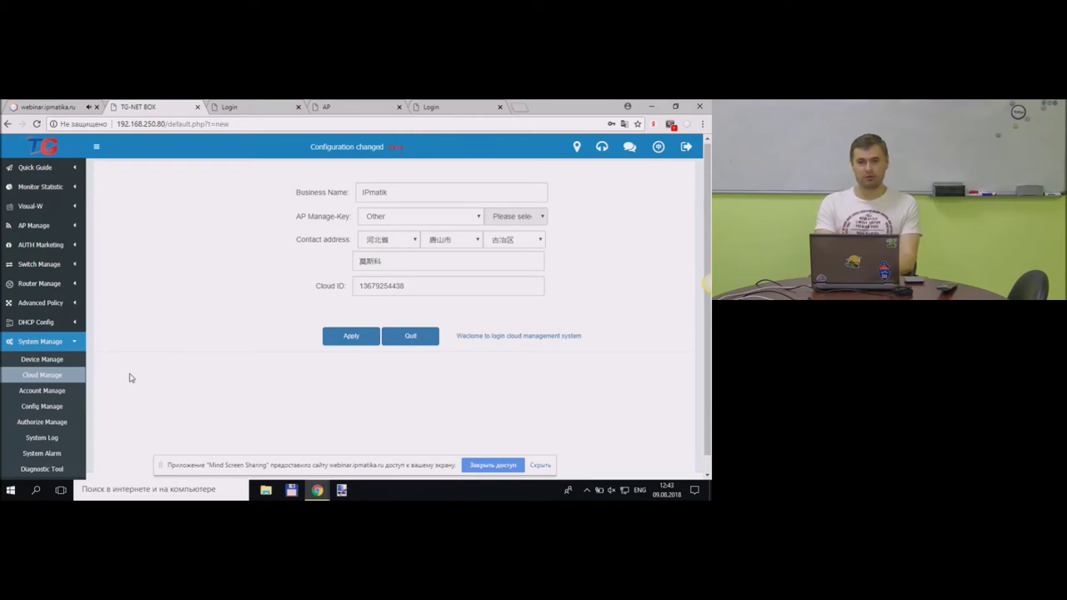
Fill the account management form with the saved user name and old password.
left_click(60, 395)
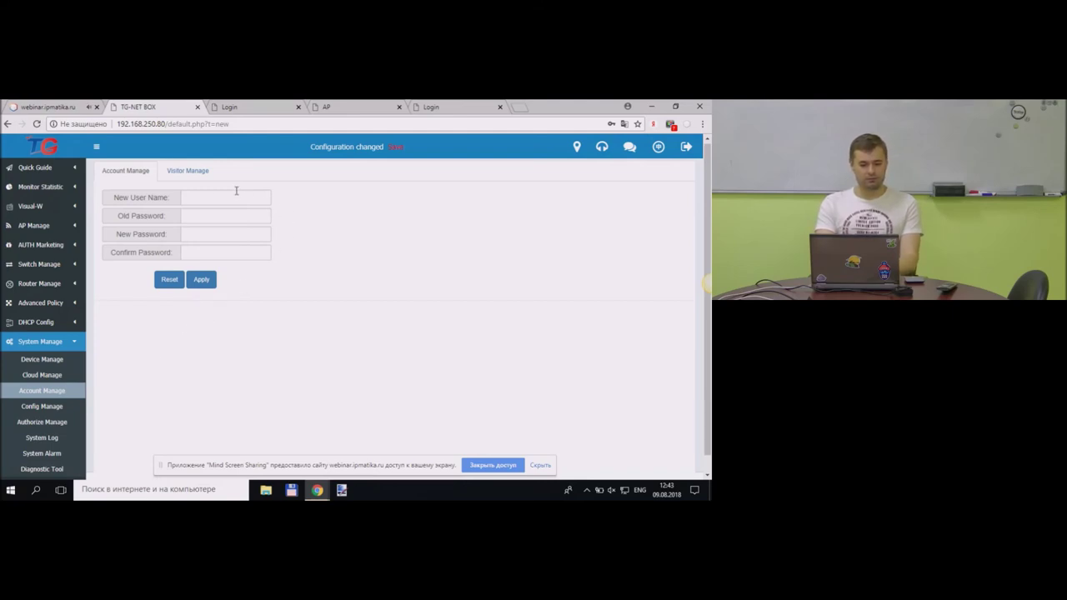
left_click(209, 195)
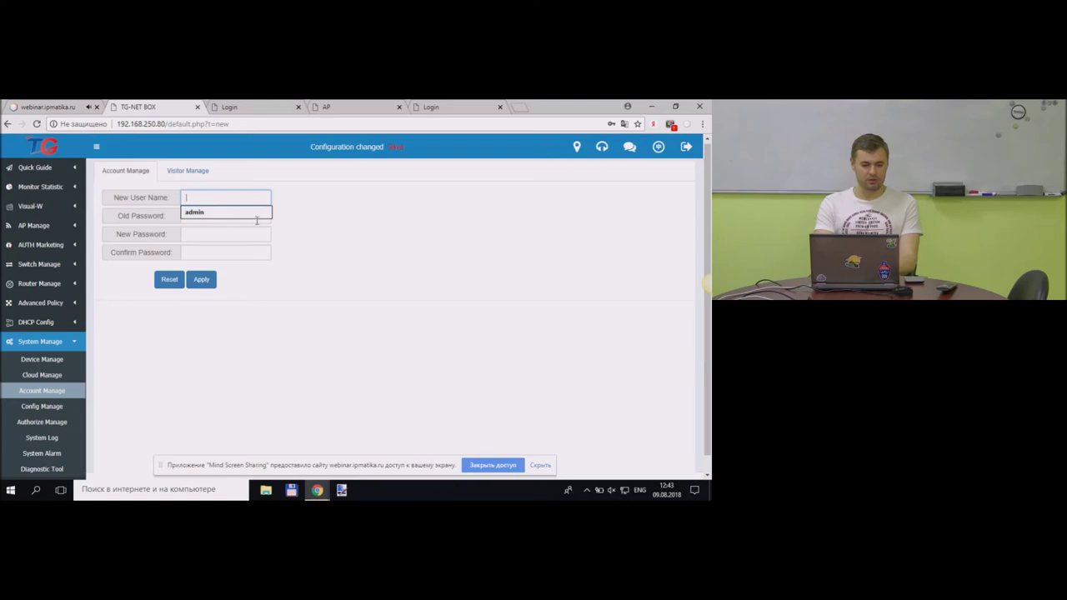
left_click(207, 212)
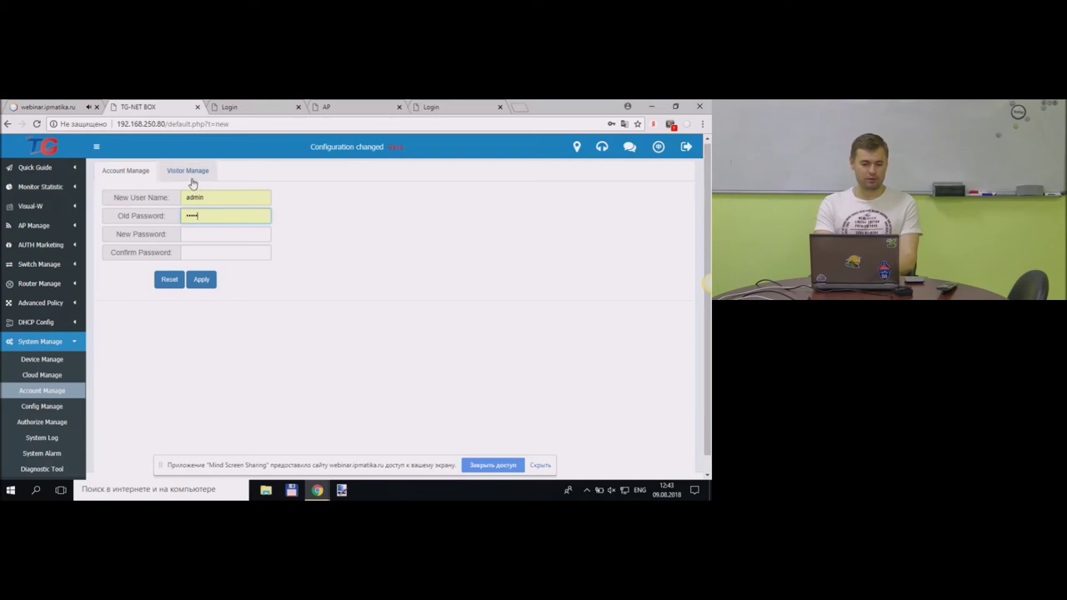
View the visitor account list and the form for adding a visitor account, and close the form without adding one.
left_click(189, 175)
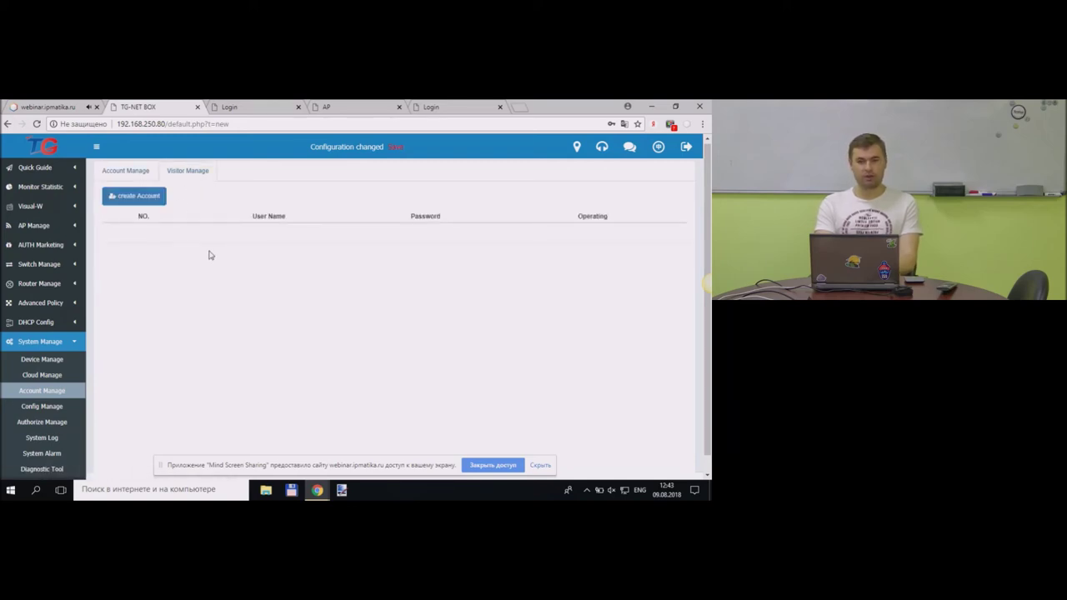
left_click(154, 202)
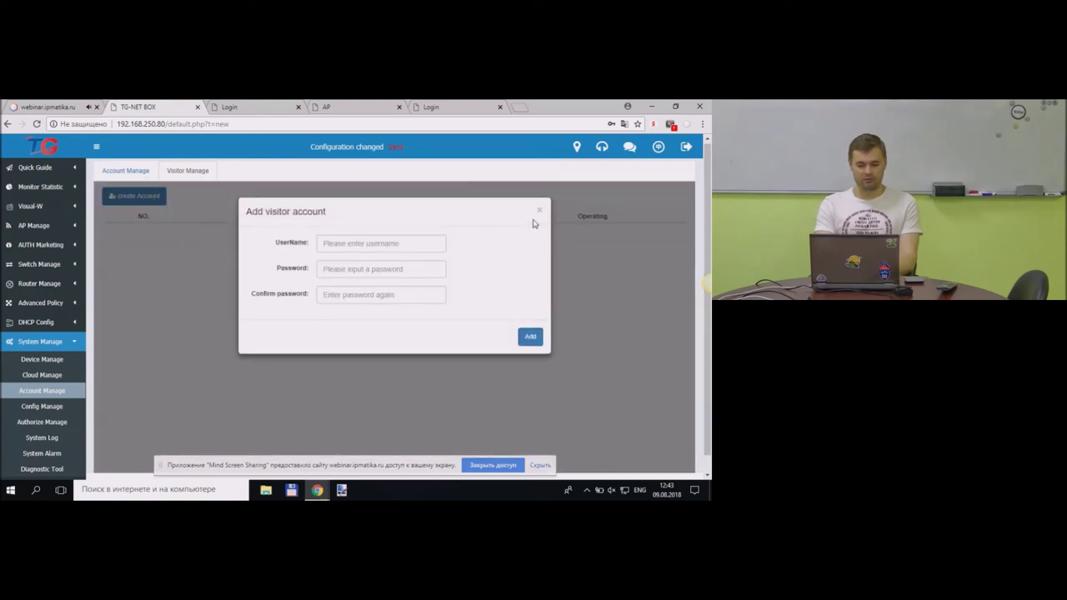
left_click(539, 213)
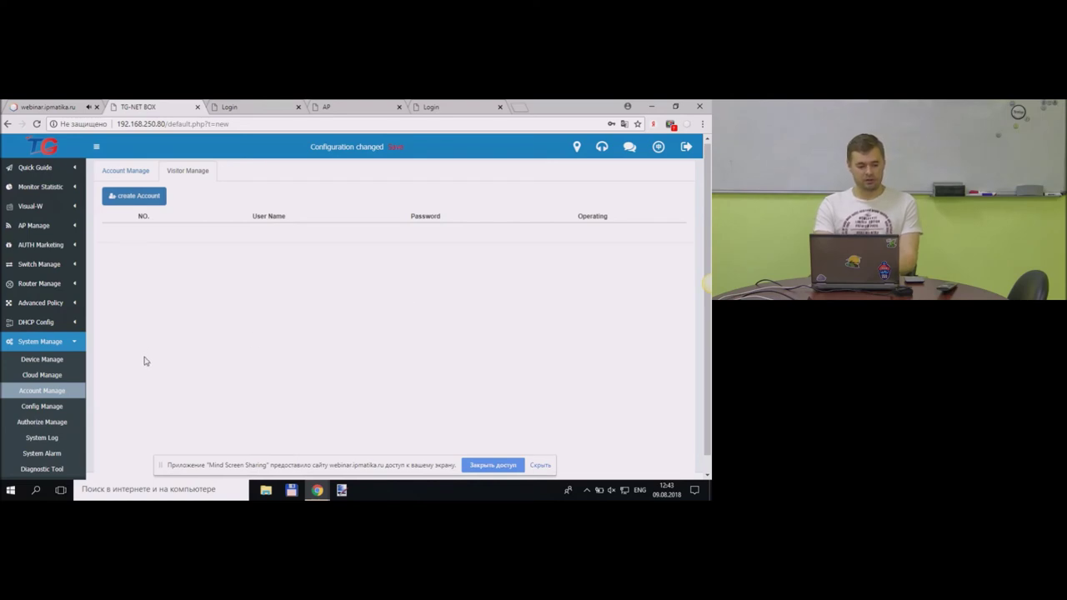
Review the configuration export/import page and the license file import page.
left_click(74, 408)
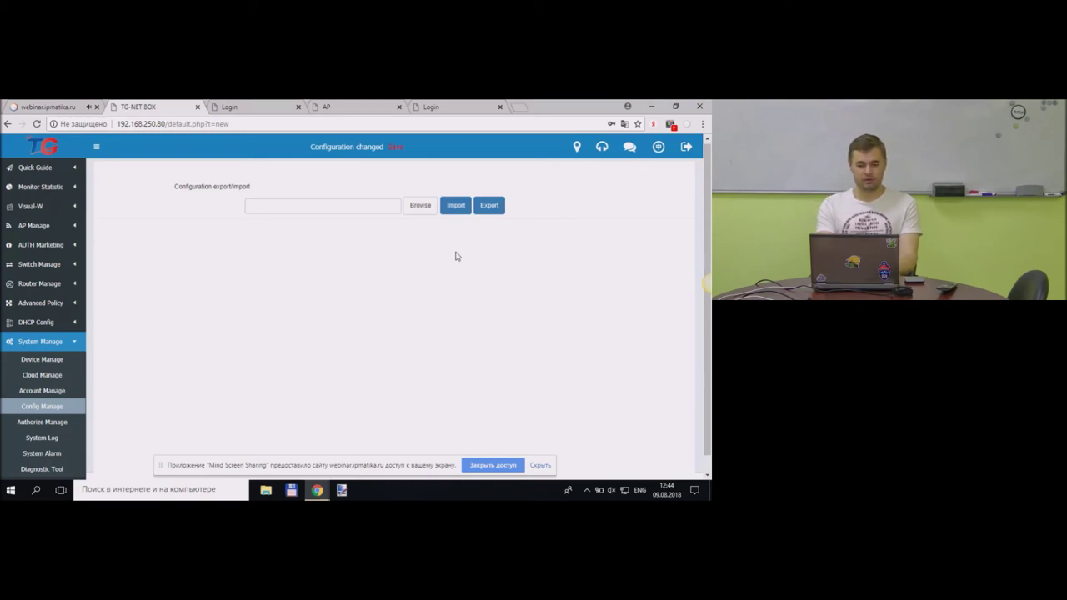
left_click(64, 426)
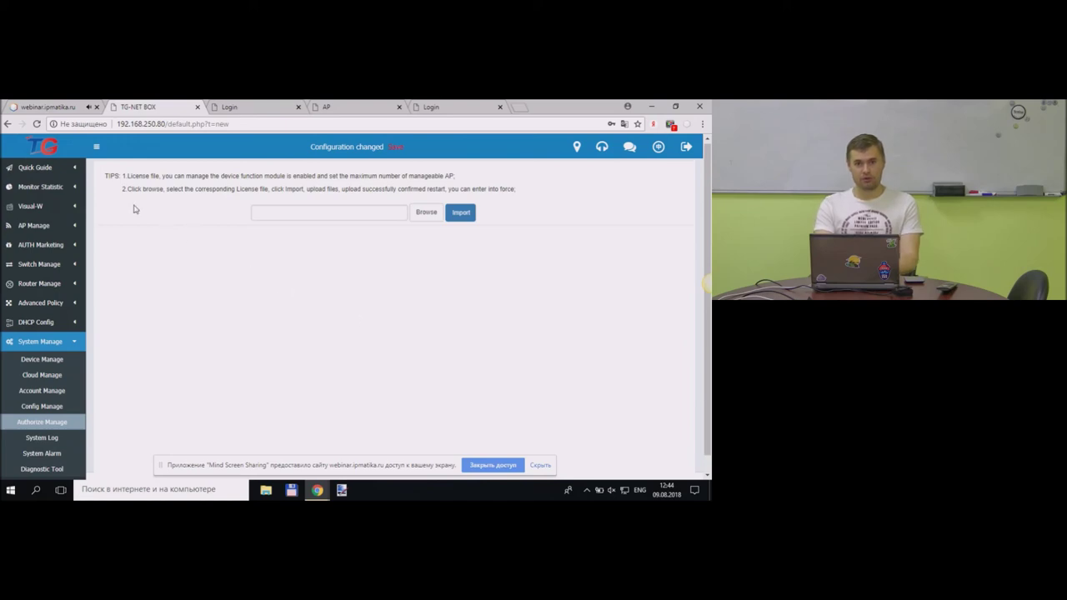
Examine the maximum number of manageable APs in the product information of the statistic overview.
left_click(58, 191)
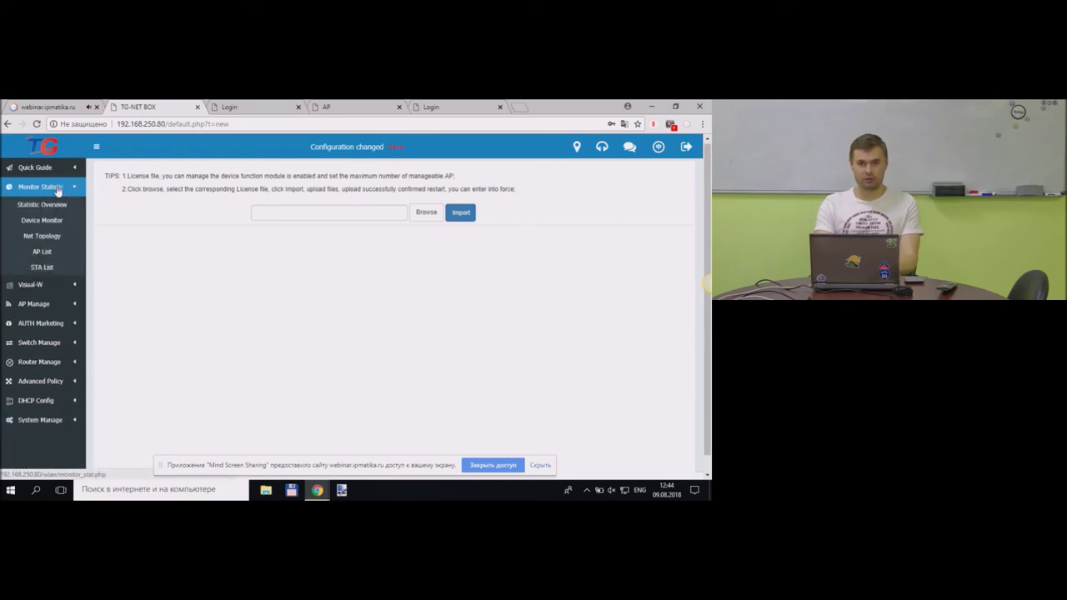
left_click(46, 205)
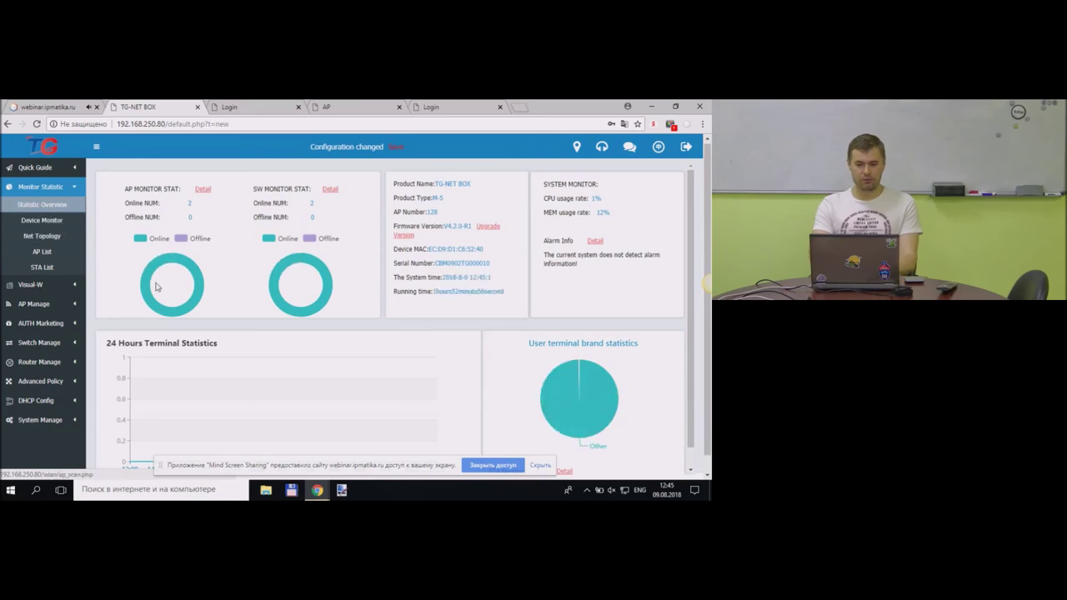
left_click_drag(450, 215, 395, 217)
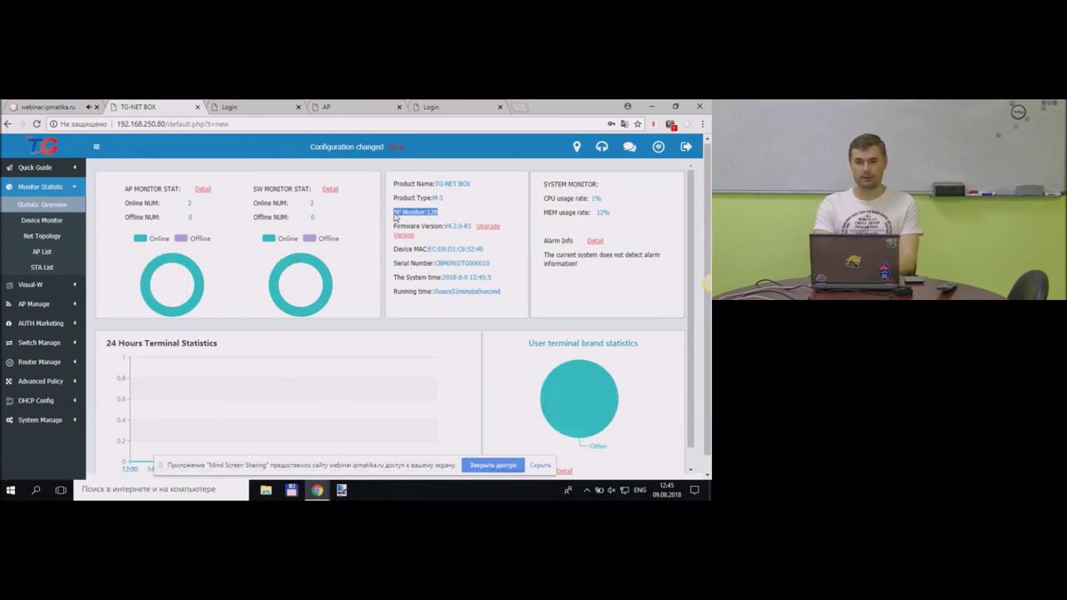
left_click(110, 329)
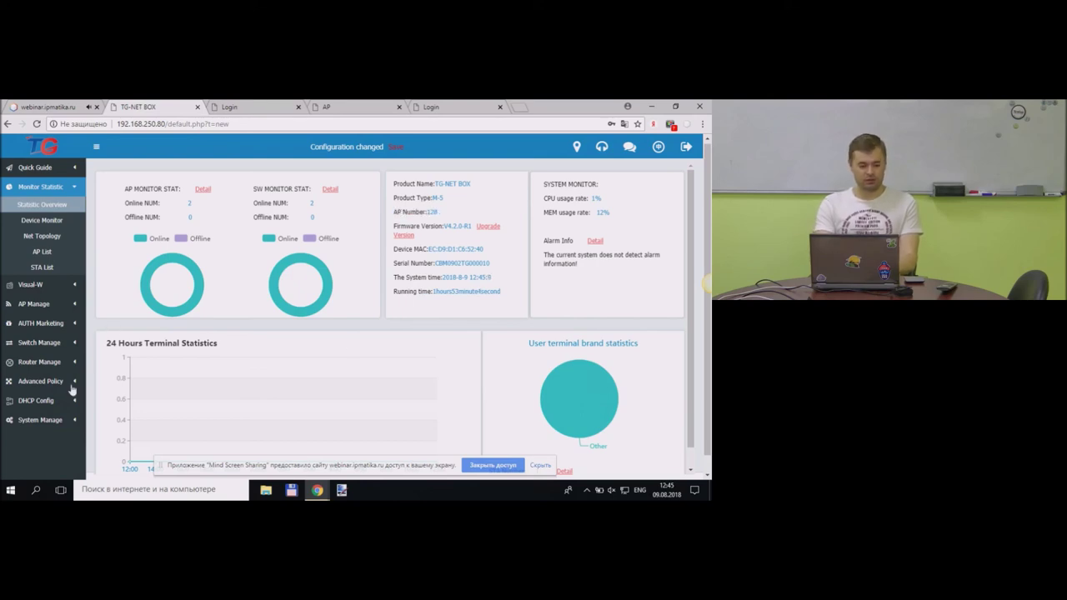
Review the system log and system alarm pages in the system management section.
left_click(42, 421)
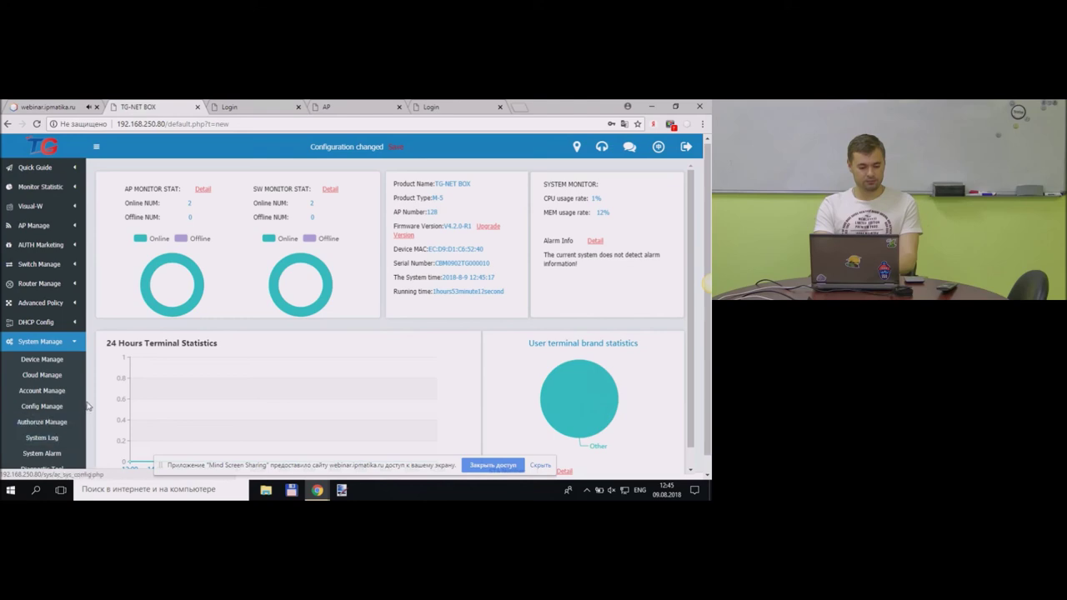
left_click(43, 442)
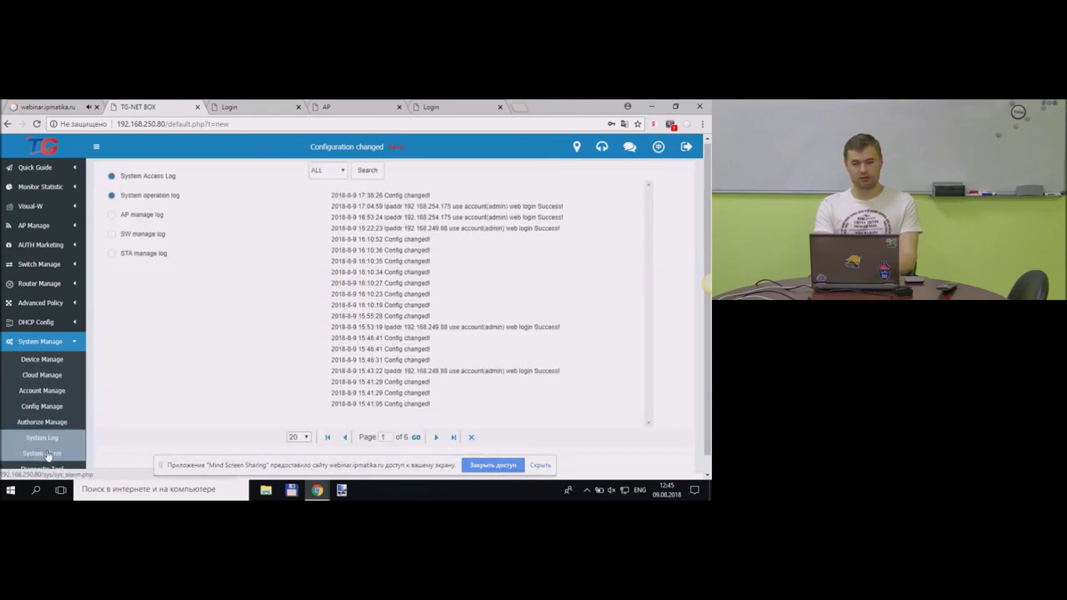
left_click(46, 454)
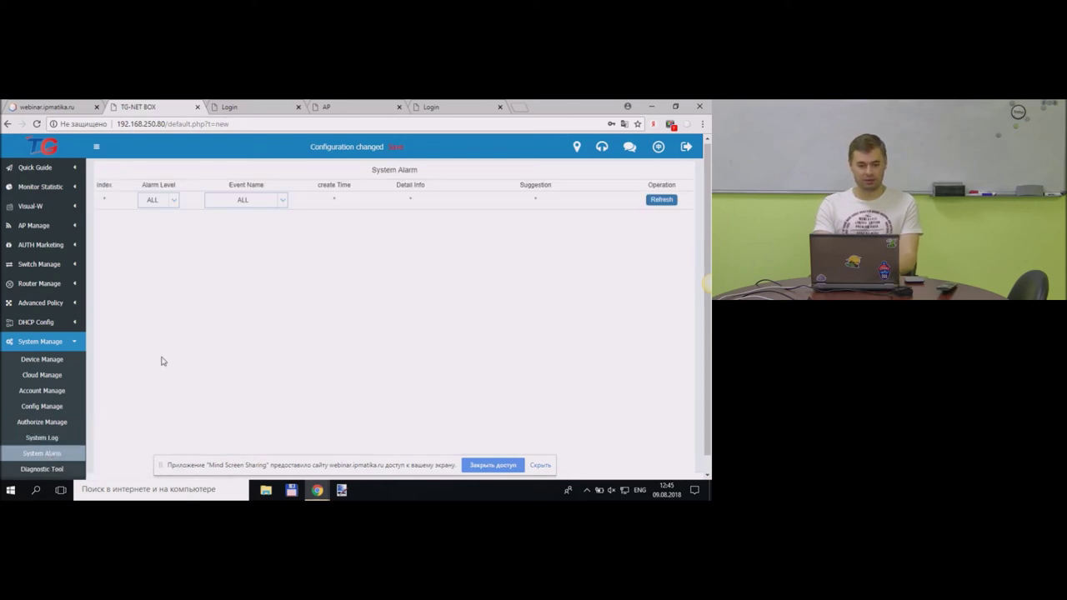
View the ping and nslookup diagnostic tools and their host name fields.
left_click(46, 468)
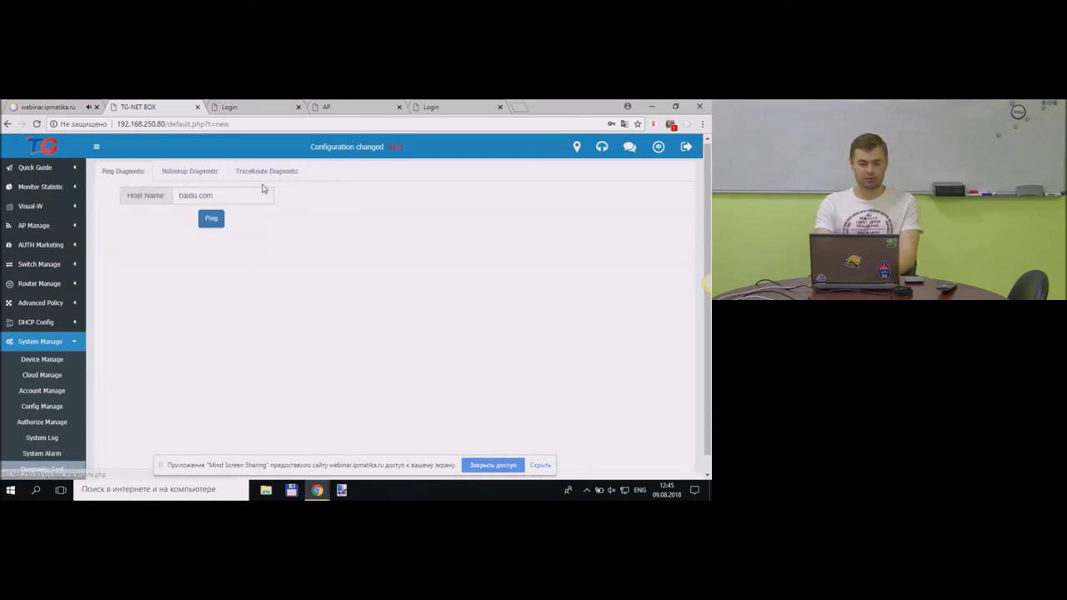
triple_click(230, 196)
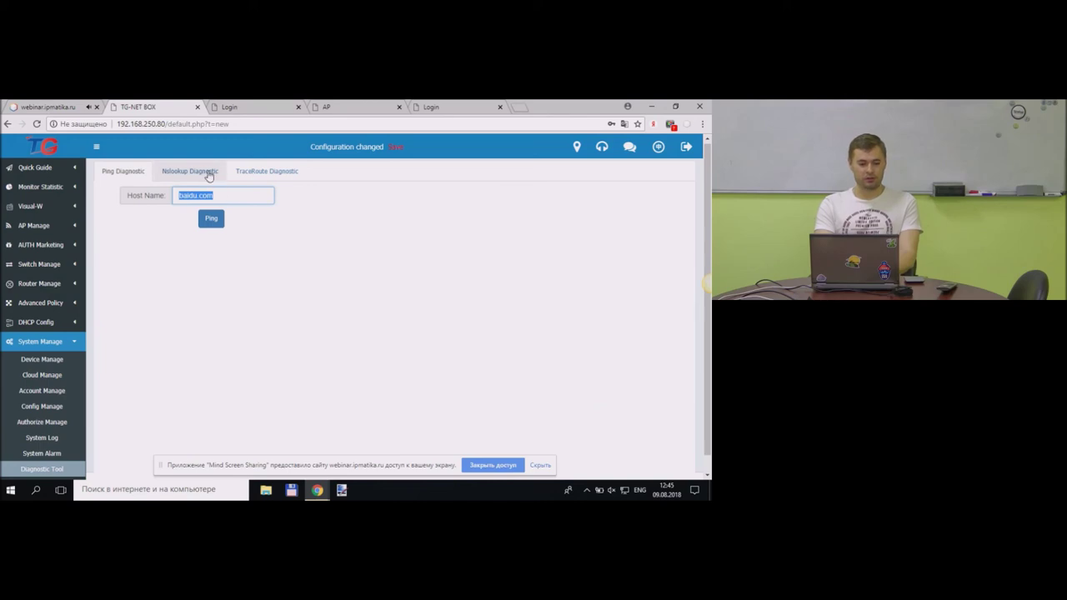
left_click(209, 173)
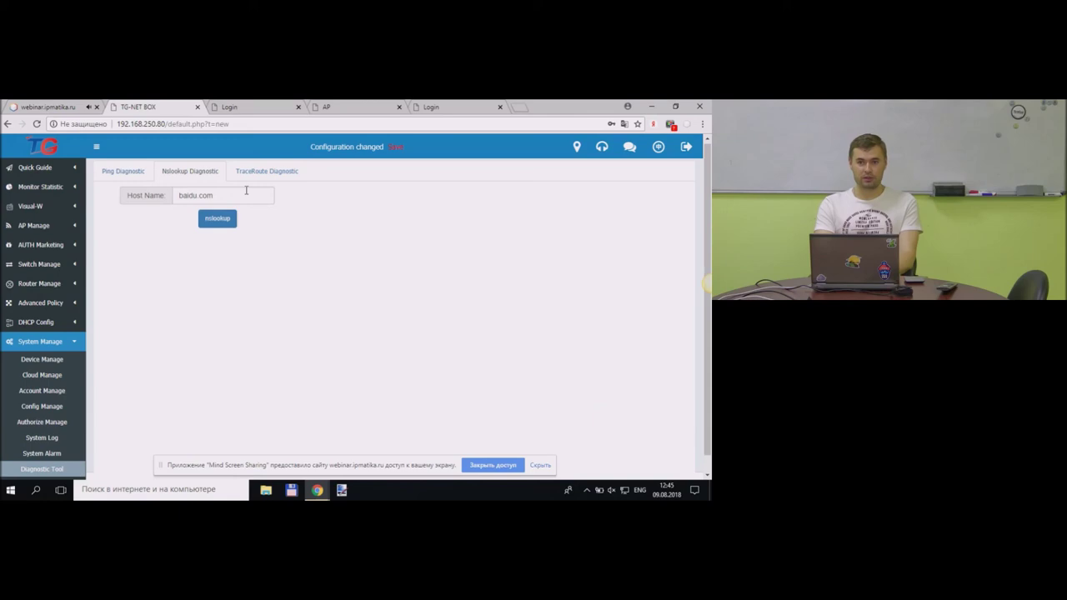
Run a traceroute diagnostic to the host 8.8.8.8.
left_click(263, 173)
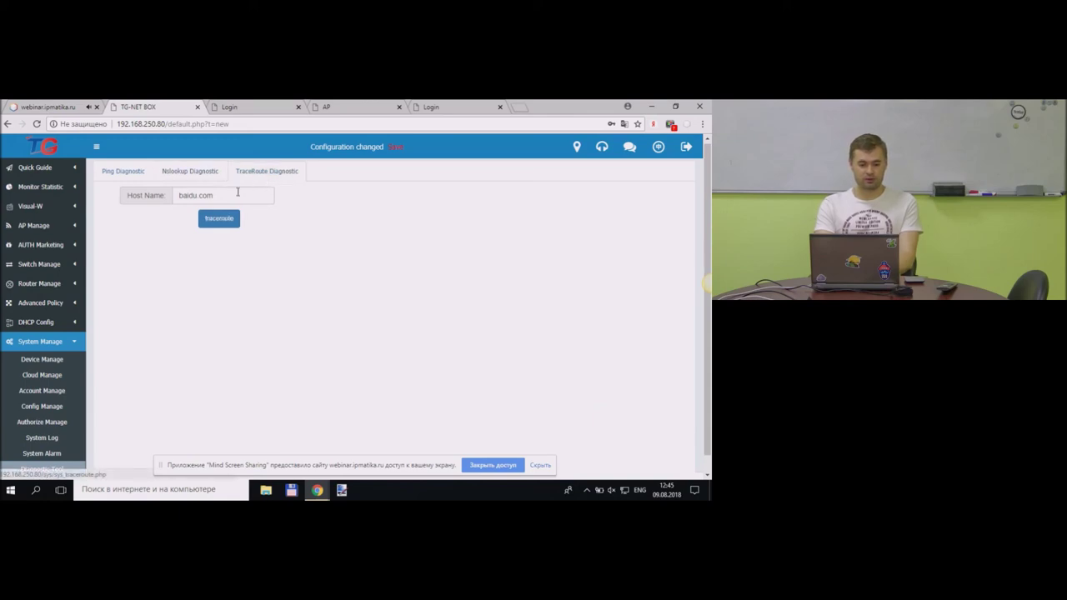
triple_click(237, 192)
type("8.8.8.8")
left_click(223, 219)
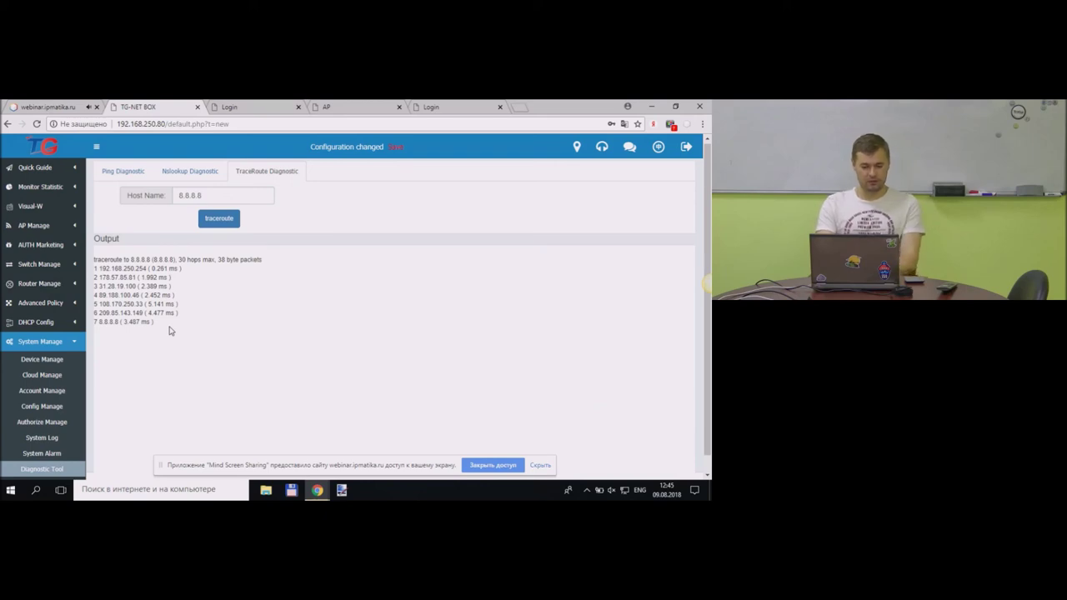
Look at the webinar conference page and the AP login page, and return to the TG-NET BOX controller page.
left_click(45, 105)
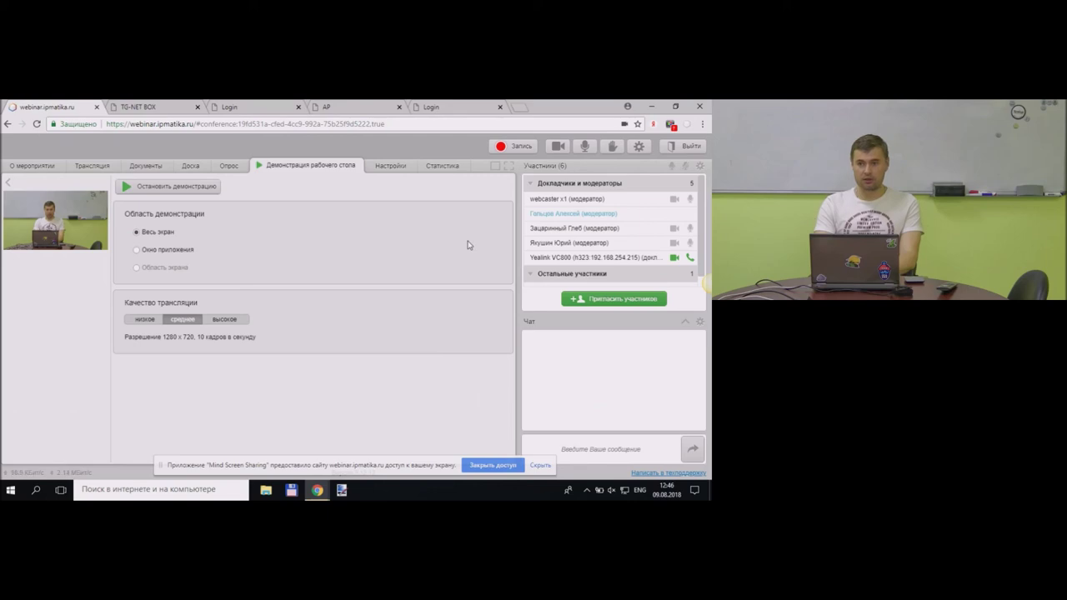
left_click(351, 106)
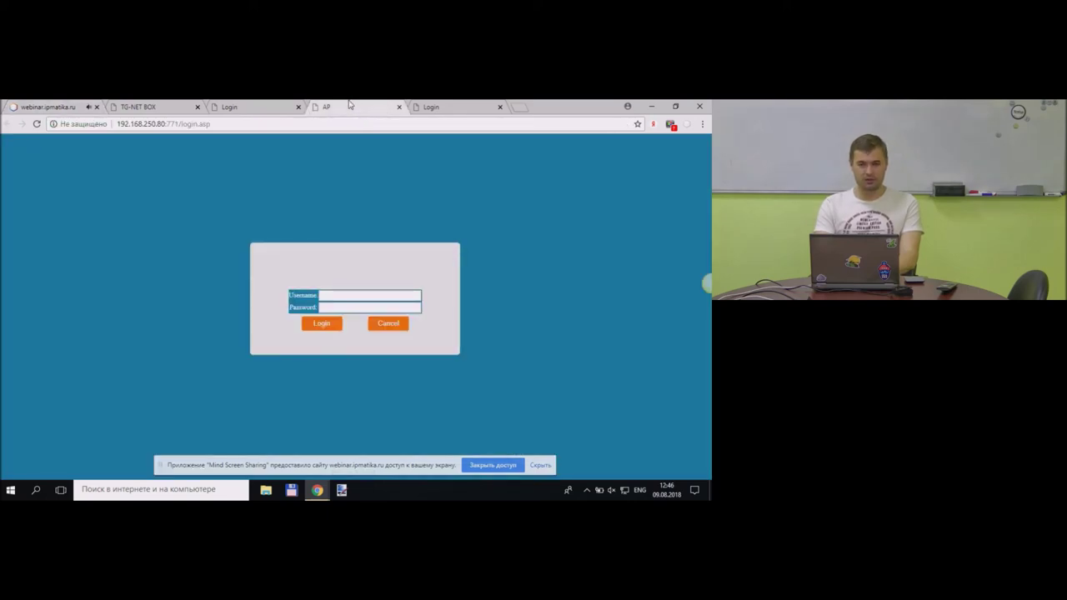
left_click(187, 103)
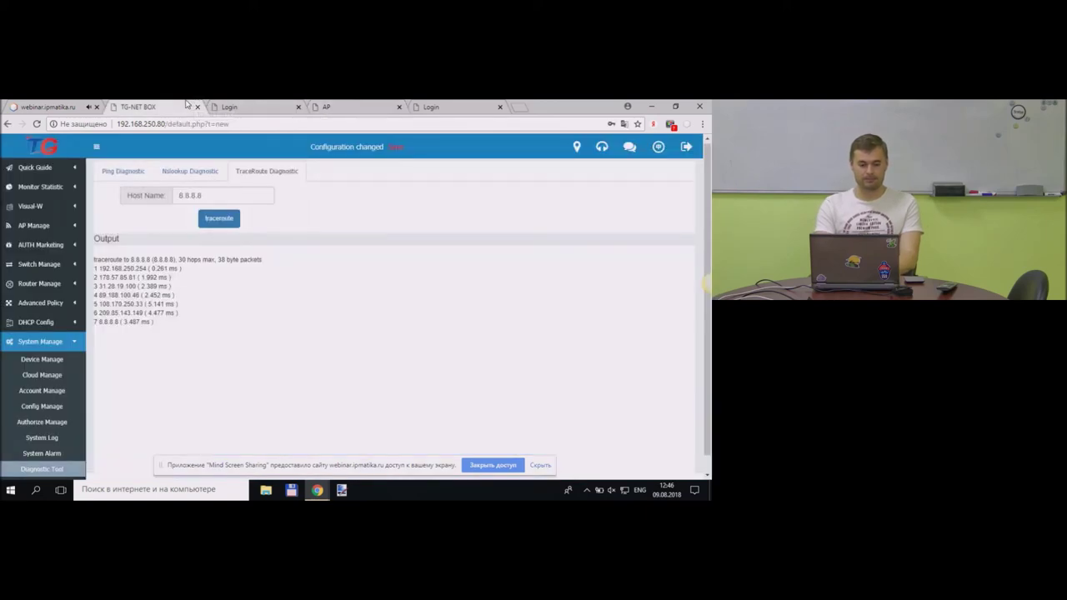